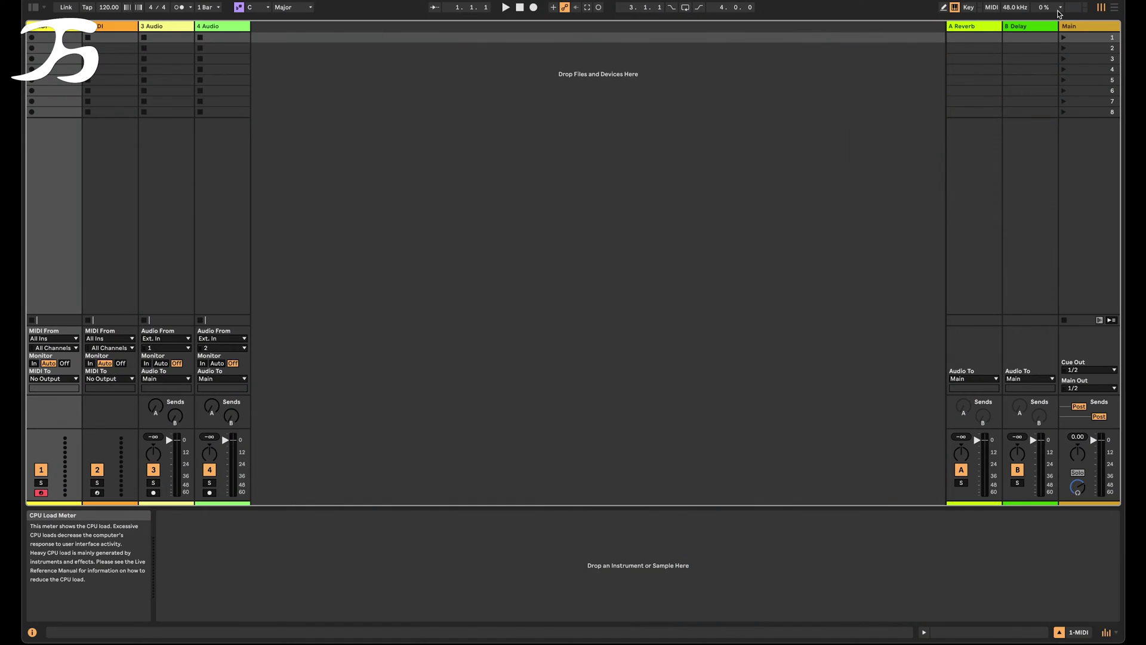
Step: View the audio configuration through the CPU load meter's options and close the preferences
click(1061, 8)
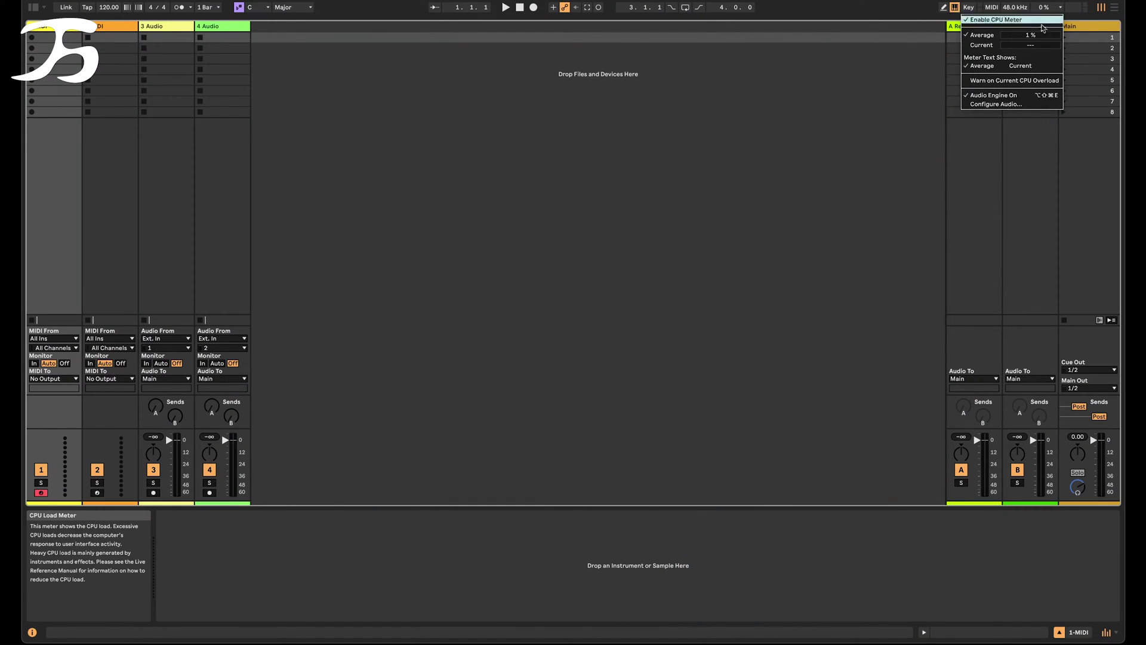
click(1018, 105)
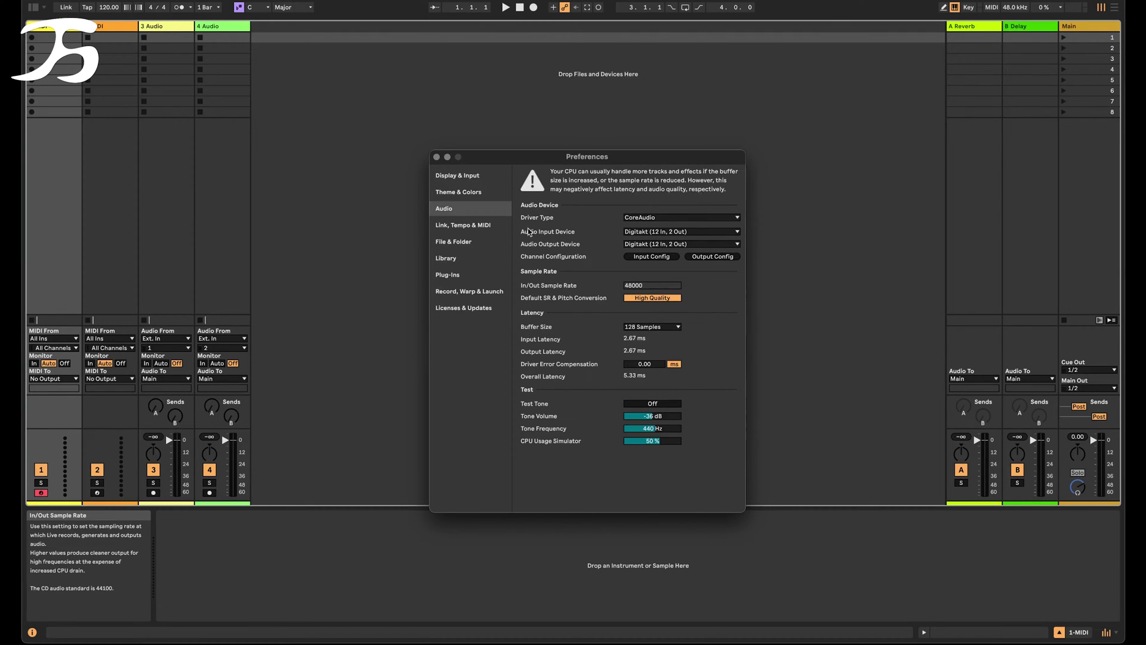
click(436, 156)
Step: Open the application's audio settings and choose CoreAudio as the driver type
click(55, 2)
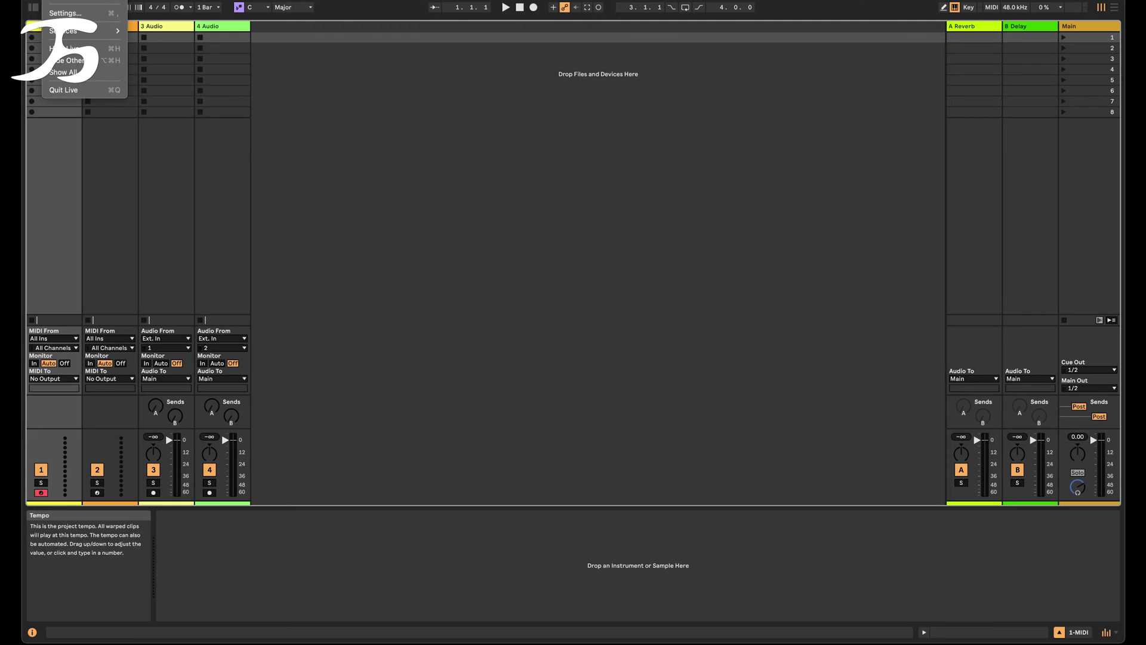
click(72, 13)
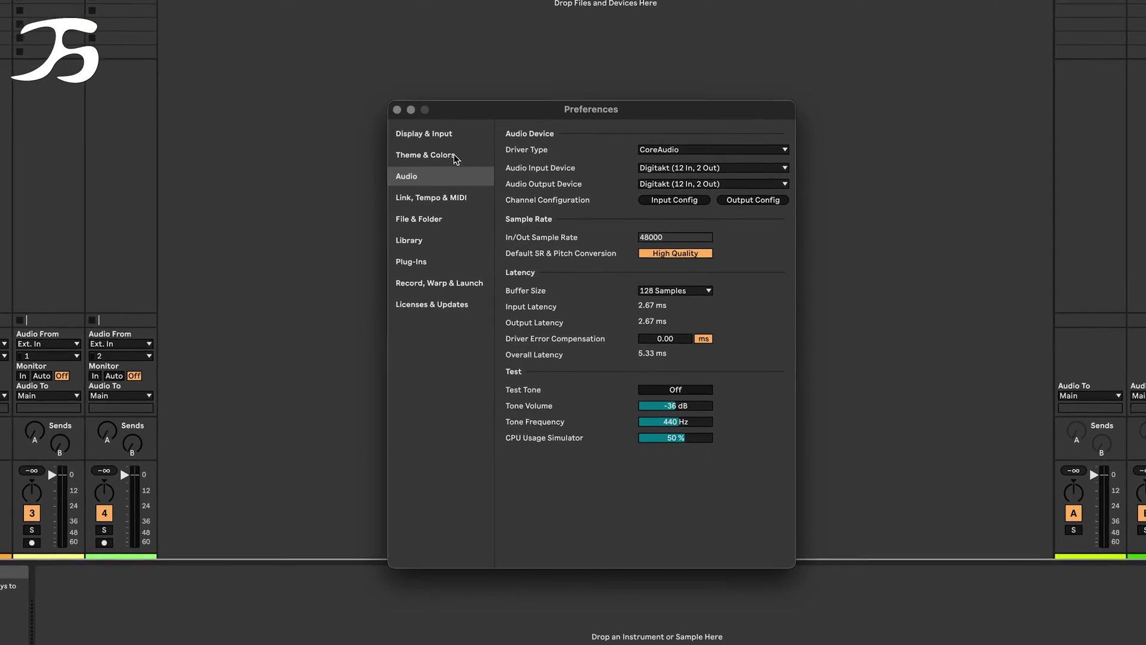
click(451, 160)
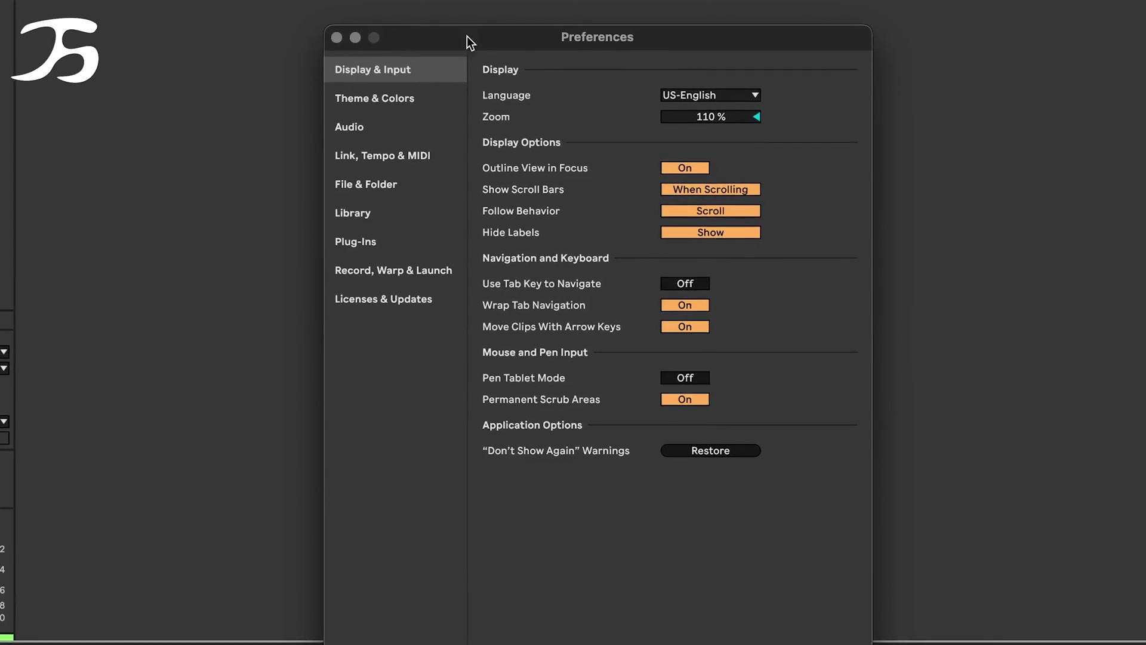
click(335, 105)
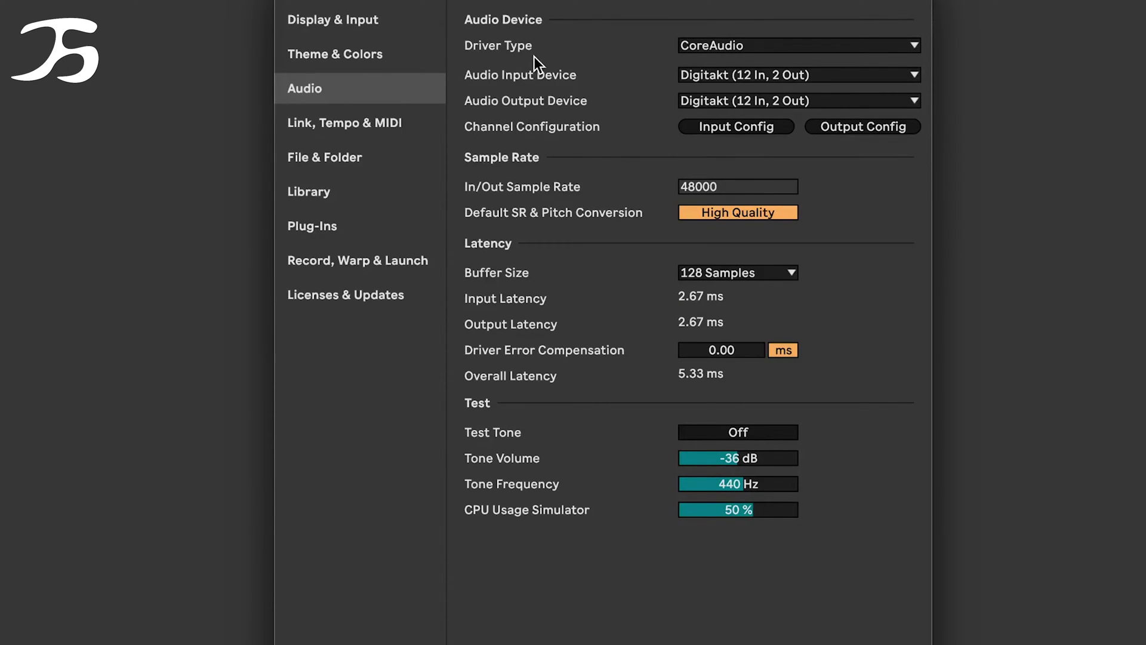
click(715, 48)
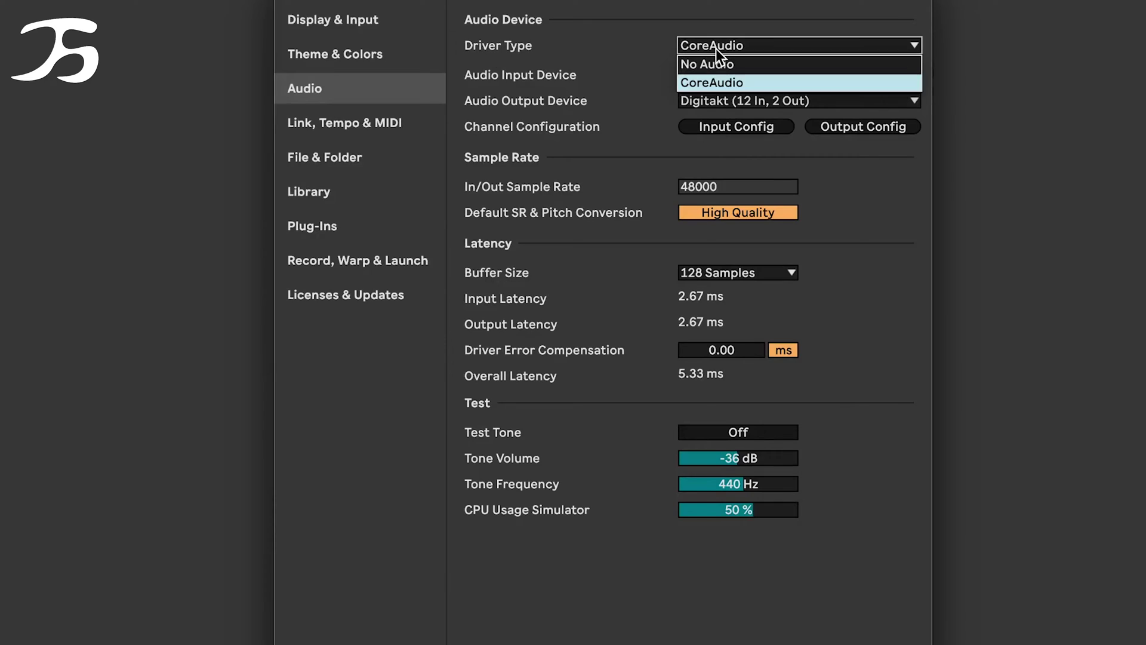
click(718, 82)
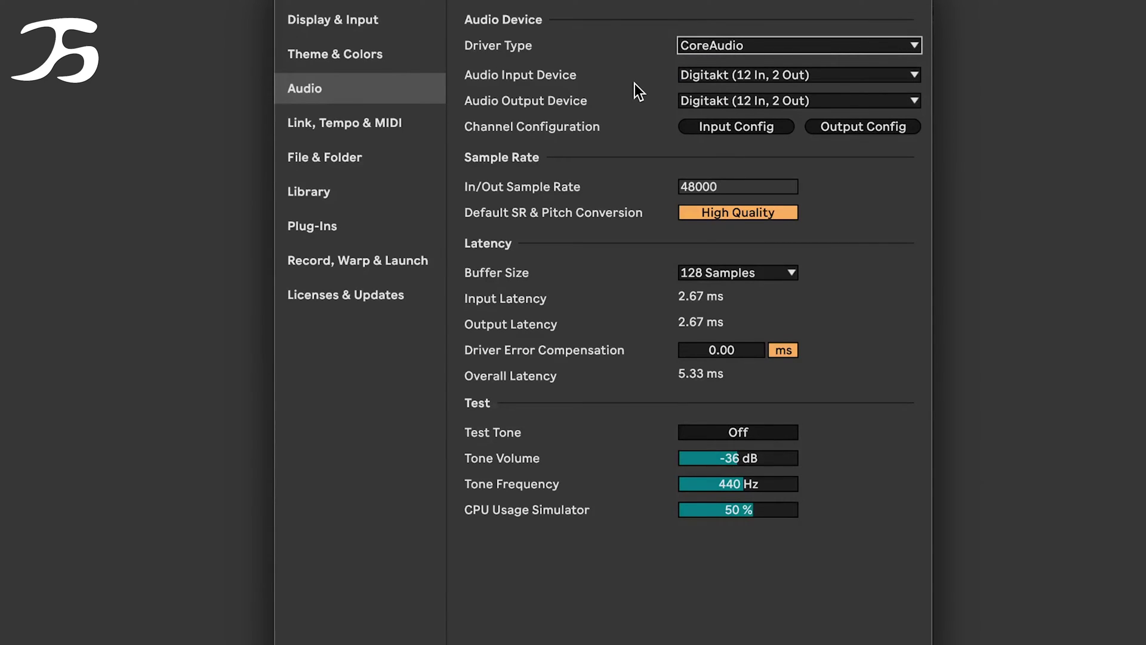
Step: Examine the available buffer sizes in the audio settings without changing the selection
key(Tab)
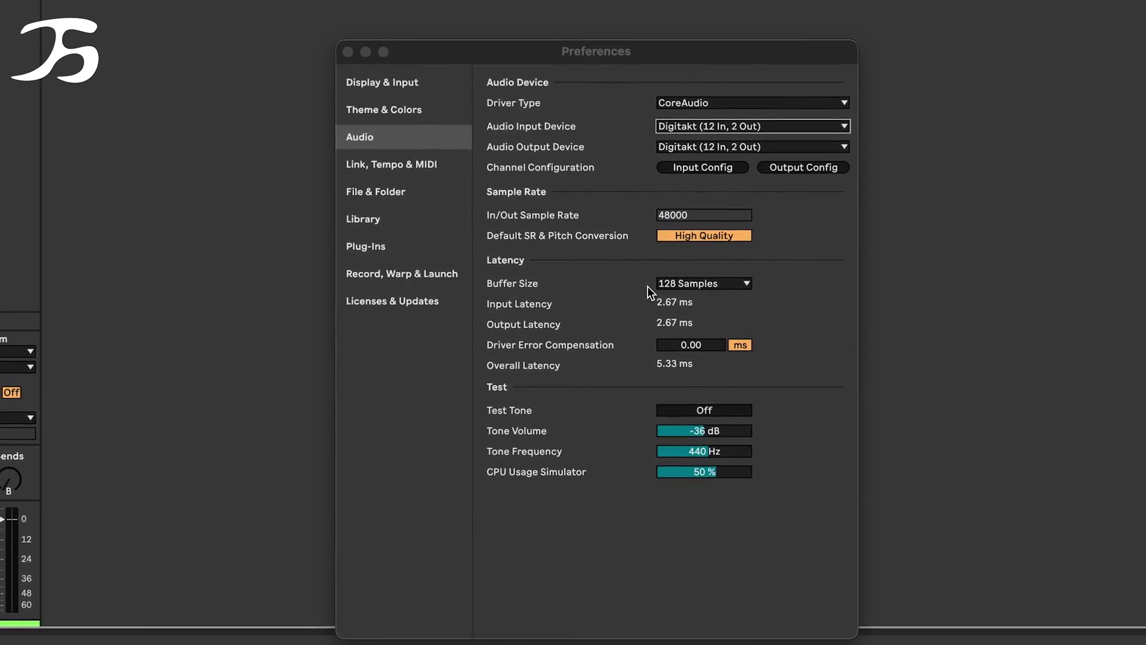
click(688, 290)
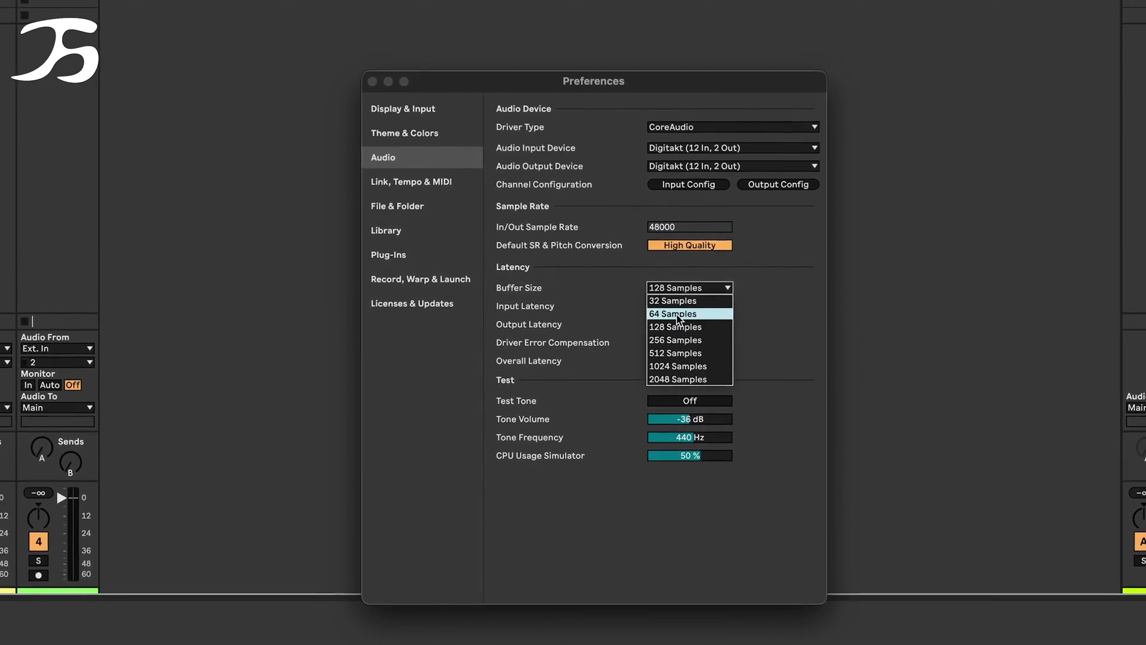
click(607, 305)
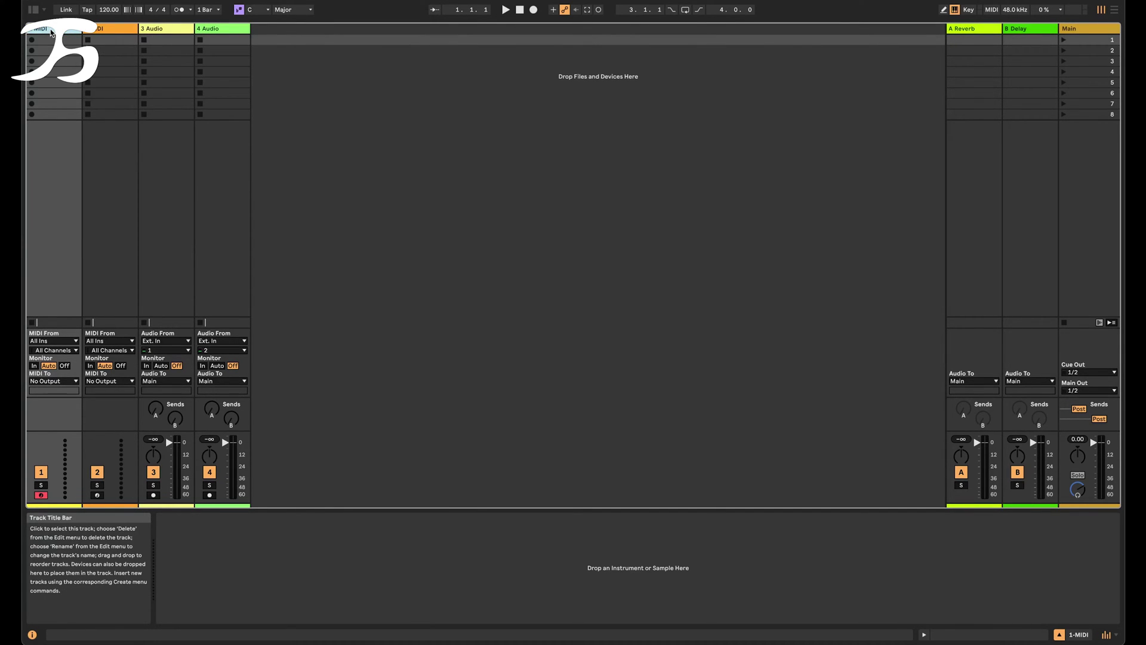
Step: Delete both MIDI tracks and the first audio track from the set
key(Delete)
key(Delete)
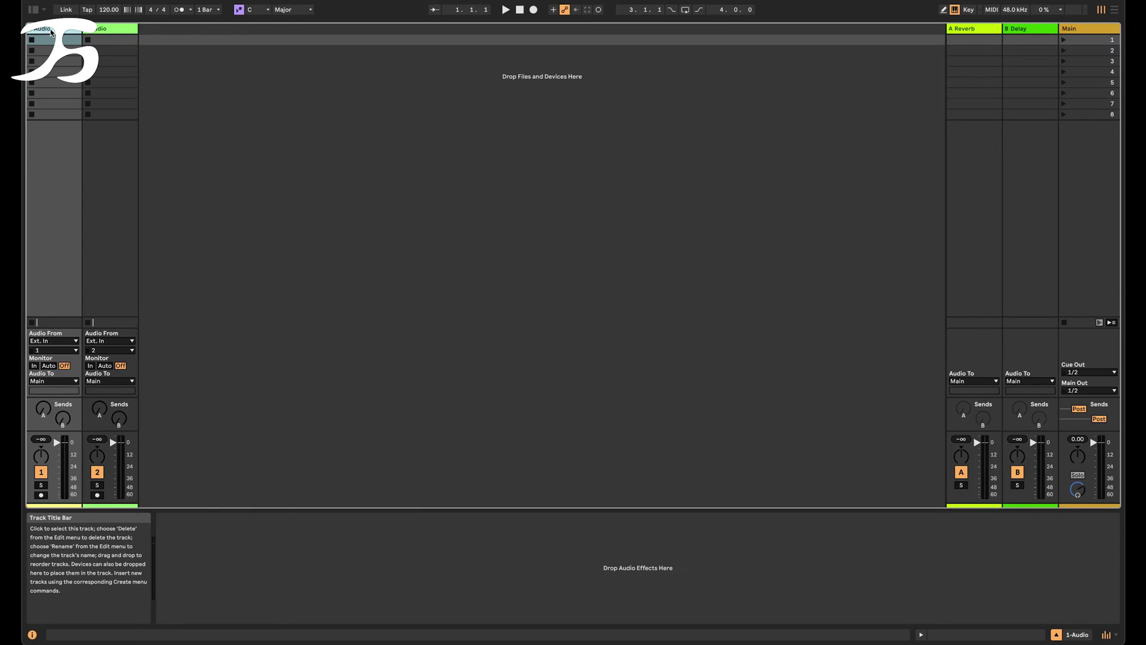
key(Delete)
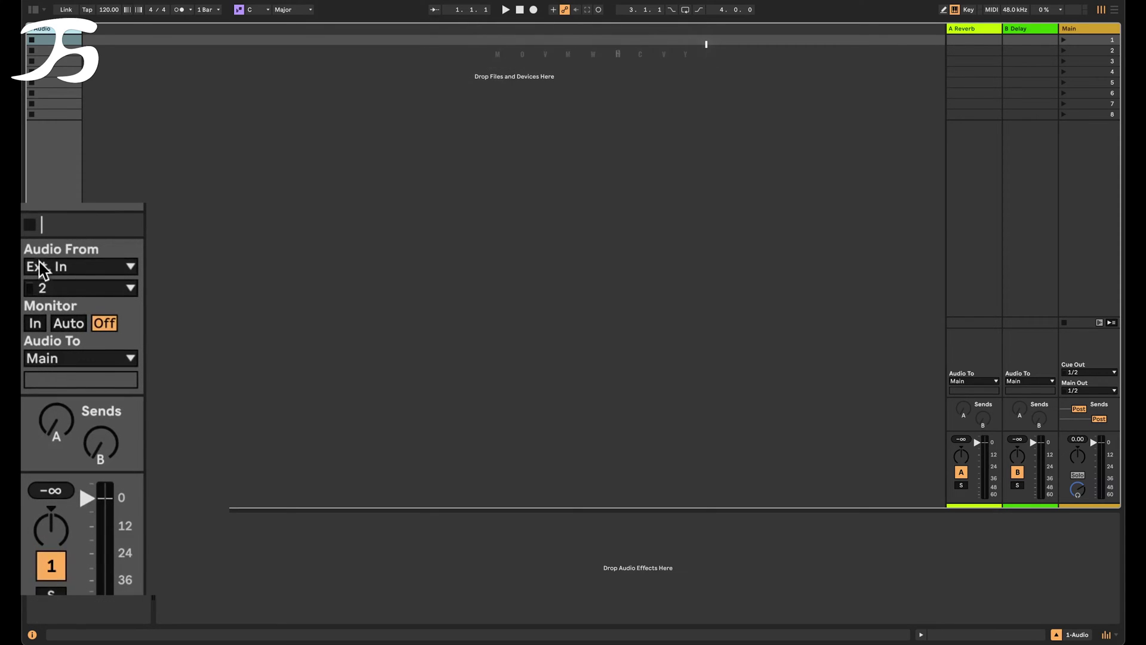
Step: Set the remaining audio track's input to Ext. In on channel 10
click(70, 270)
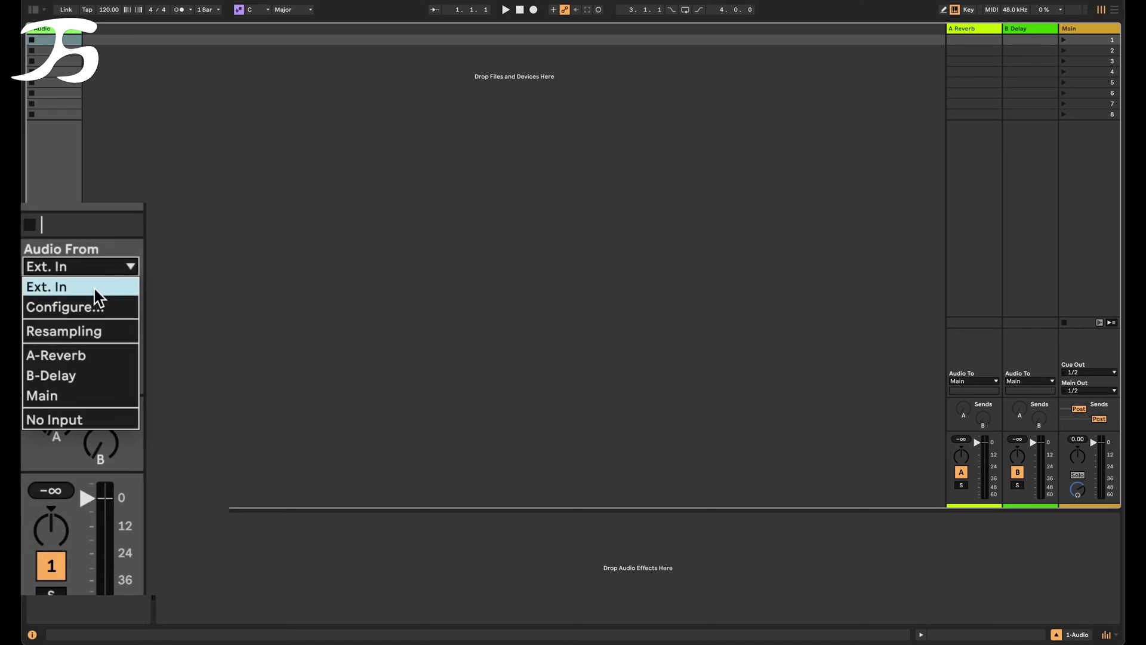
click(94, 286)
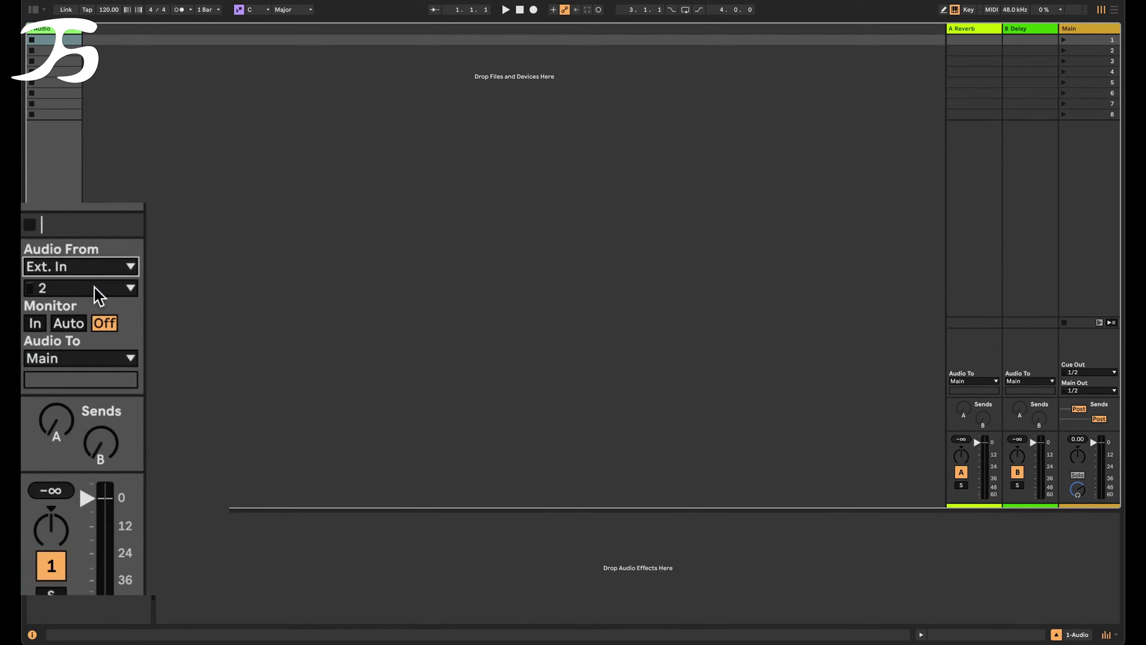
click(95, 289)
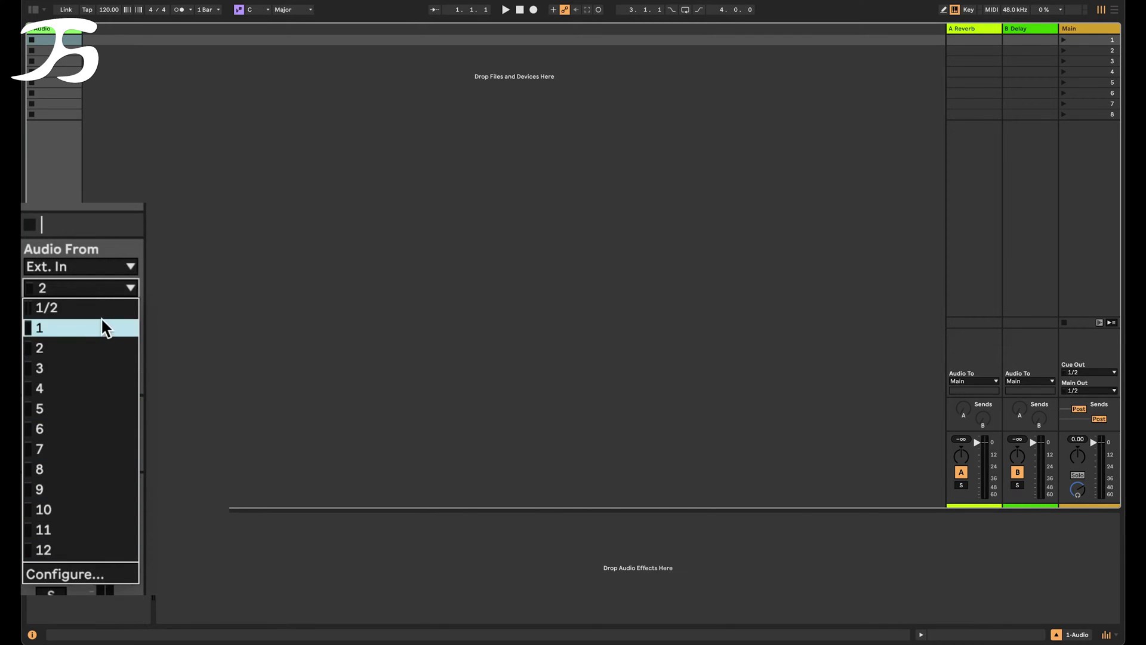
click(108, 509)
Step: Open the input configuration from the track's channel options and deactivate all mono input pairs and stereo input 1/2
click(101, 293)
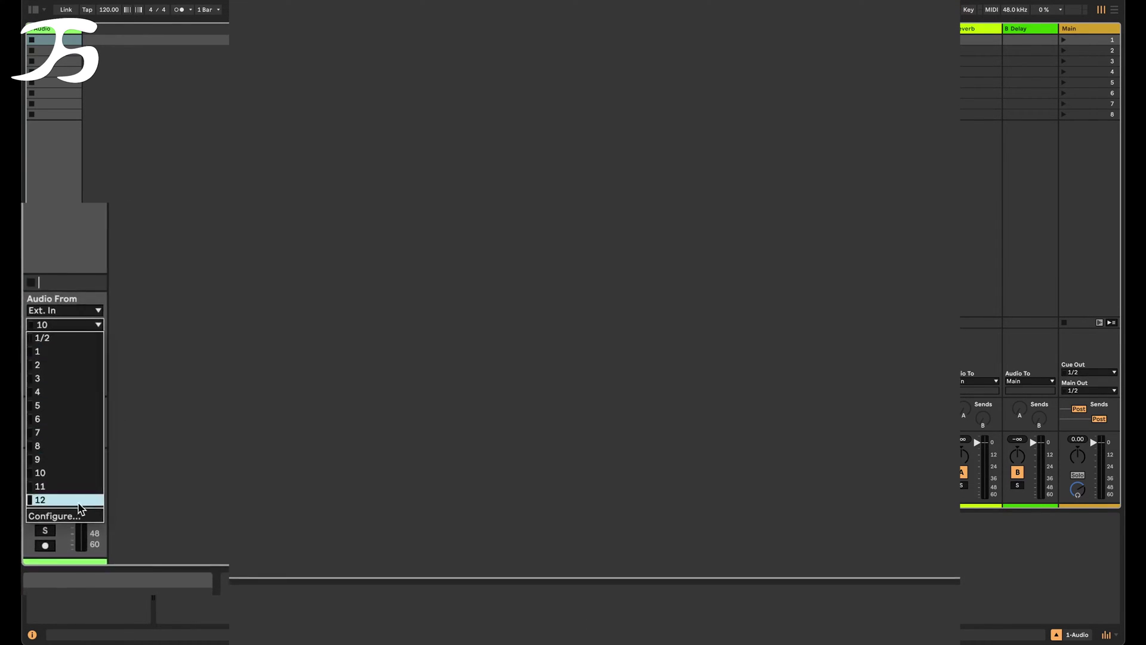
click(73, 501)
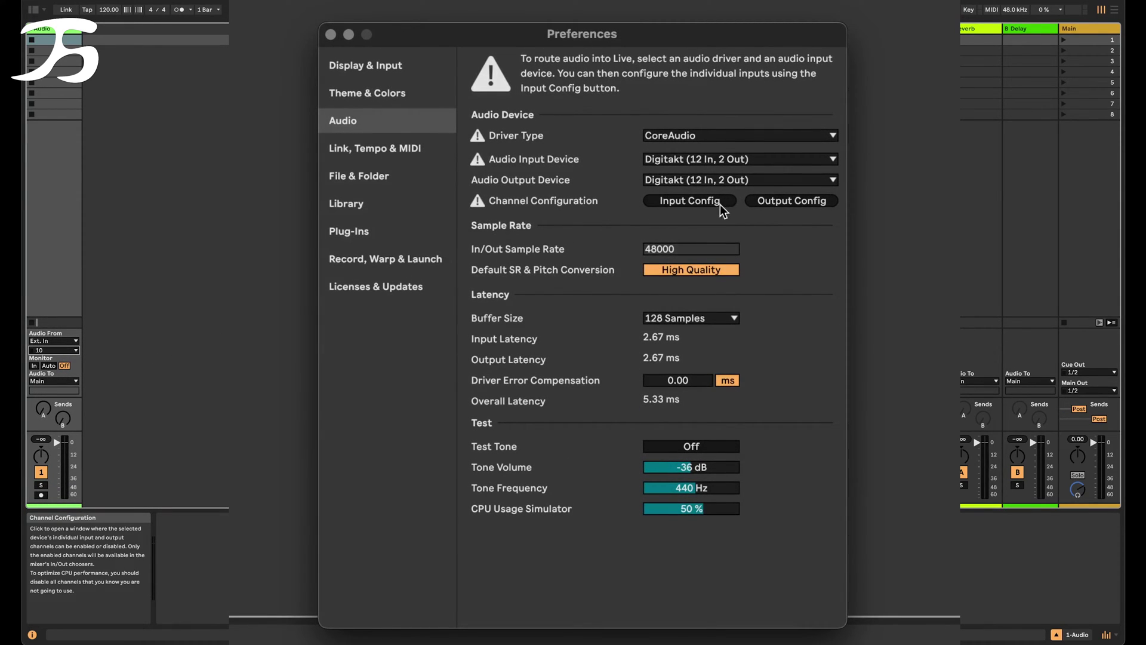
click(696, 203)
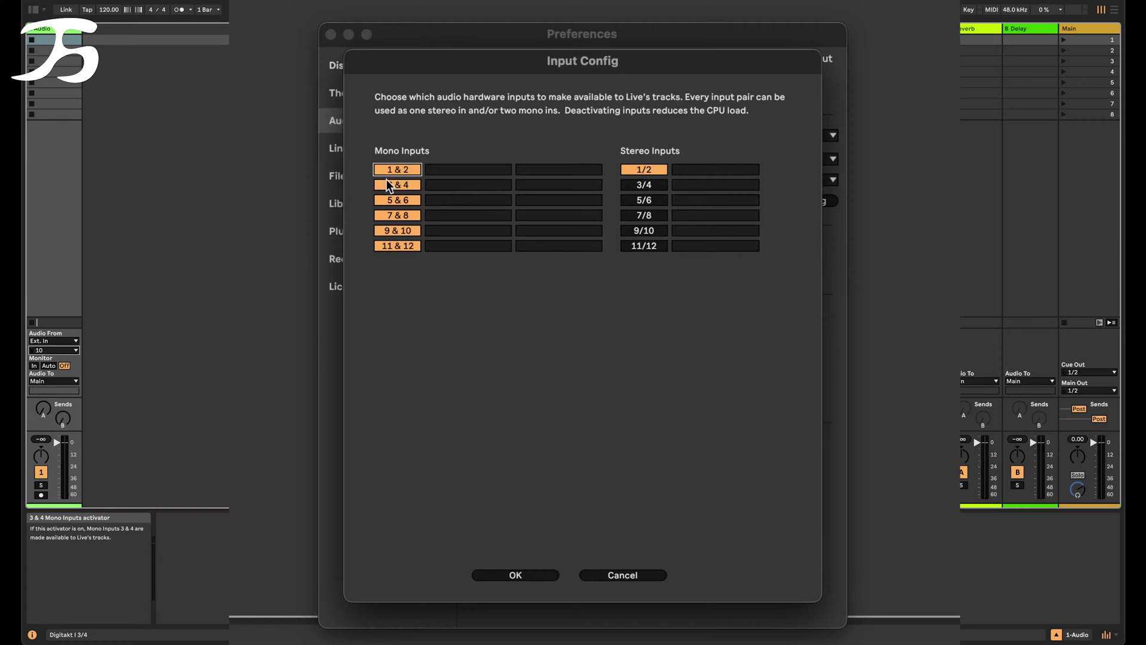
click(405, 216)
click(398, 231)
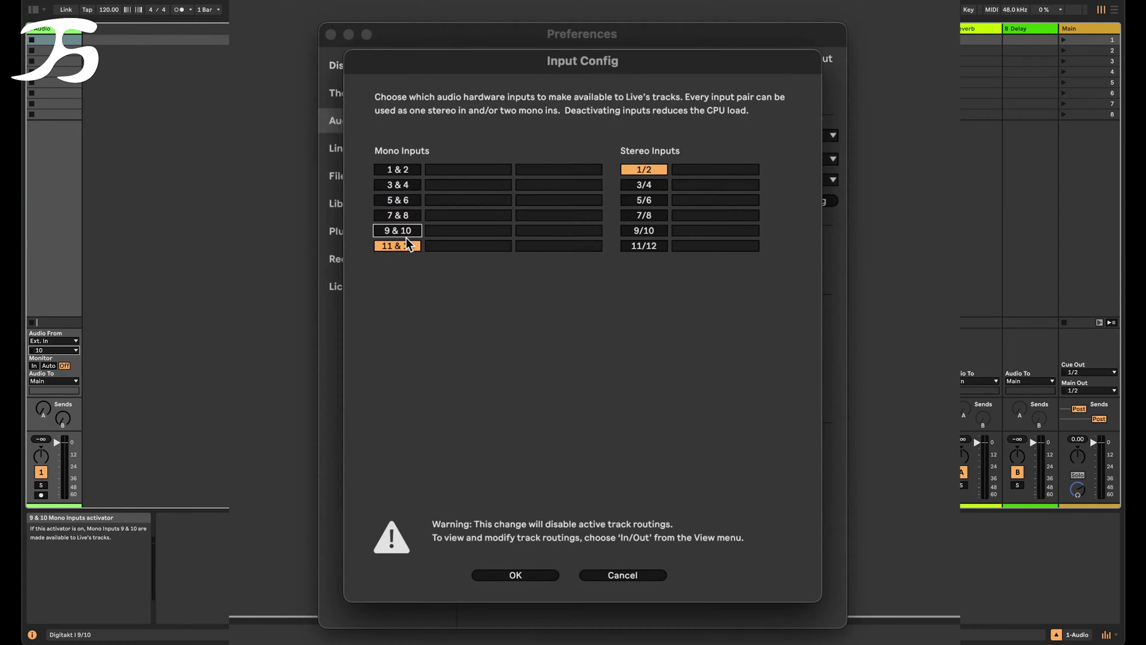
click(408, 245)
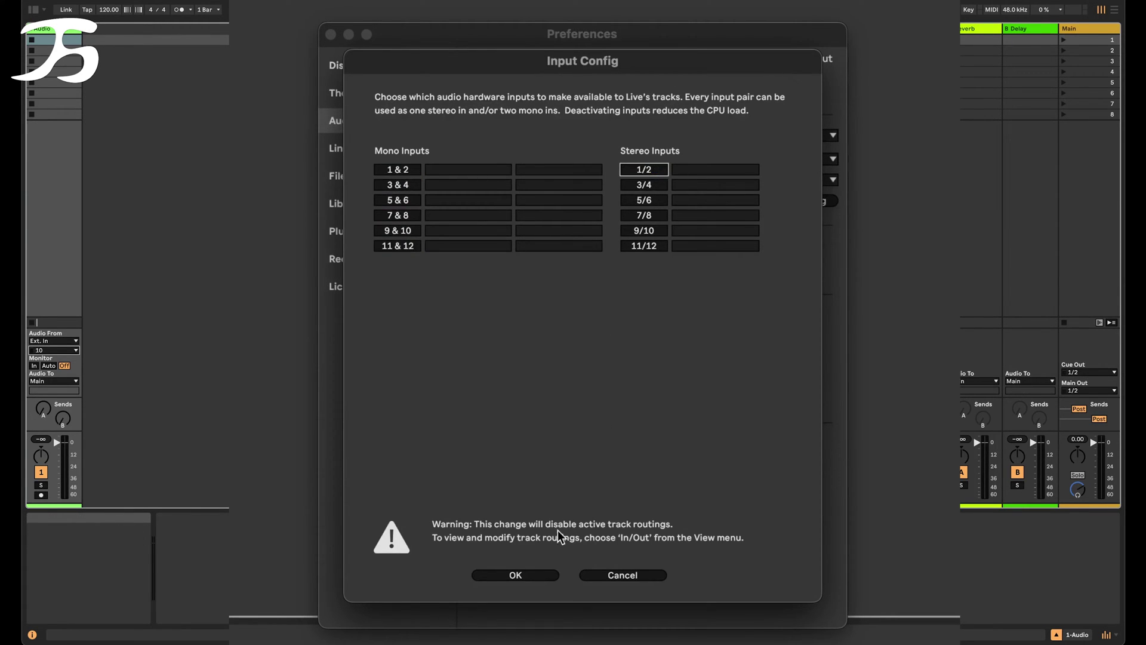
click(530, 576)
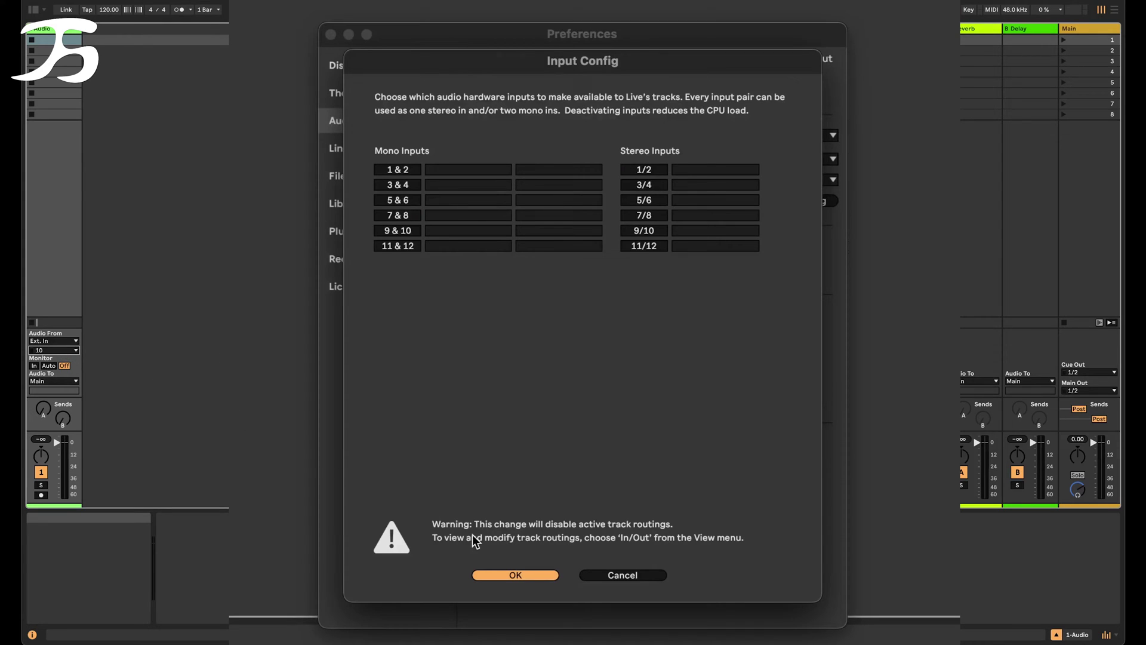
click(540, 576)
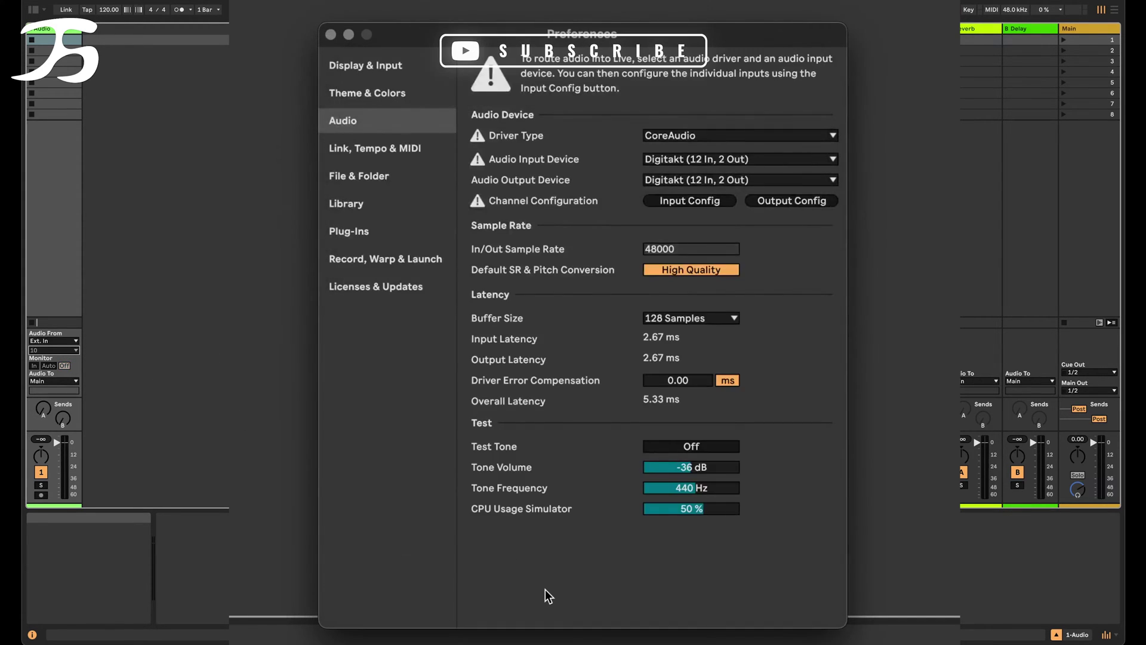
Step: Reactivate mono input pairs 1 & 2 through 11 & 12 and stereo input 1/2 in the input configuration, and close the preferences
key(Escape)
click(62, 352)
click(62, 358)
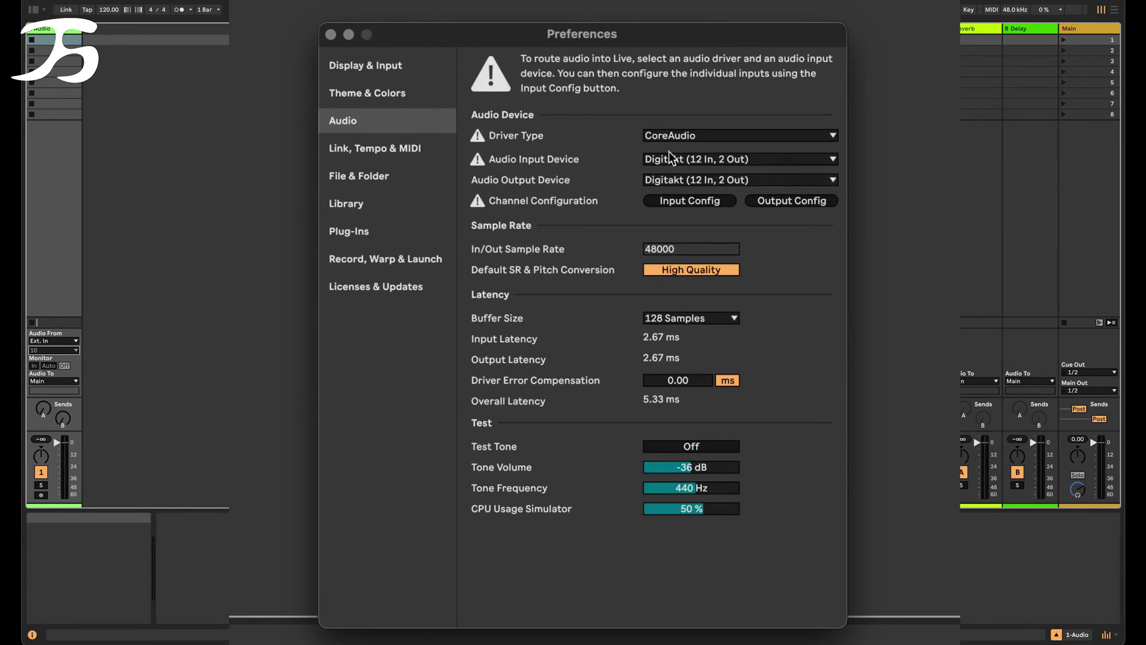
click(689, 198)
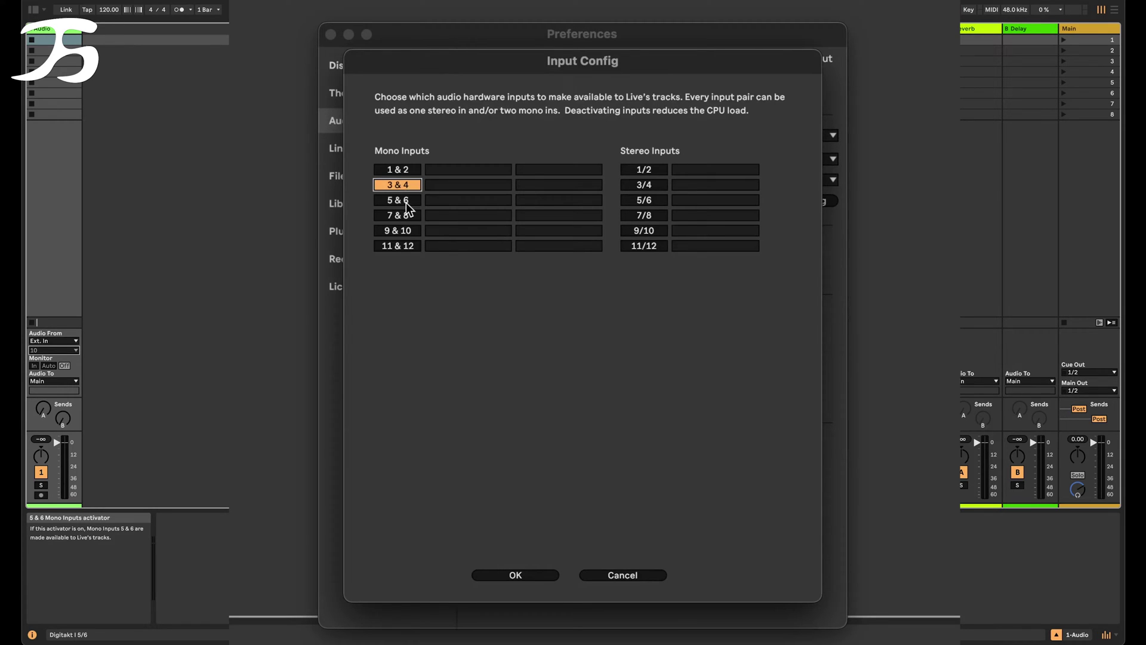
click(408, 230)
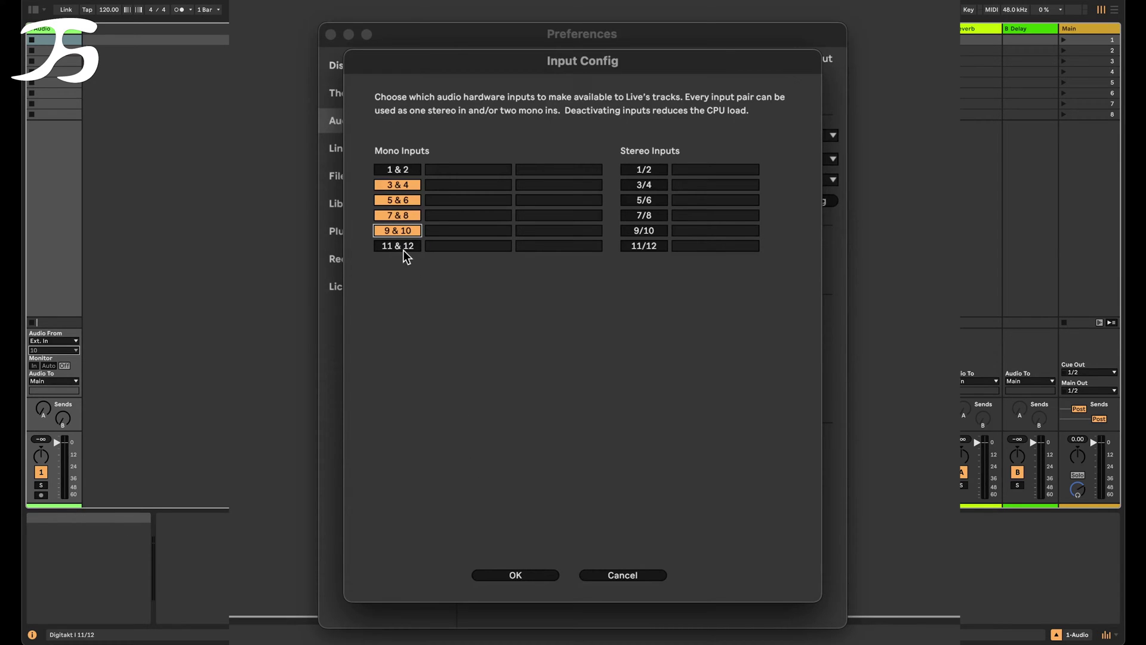
click(403, 246)
click(402, 169)
click(652, 170)
click(528, 576)
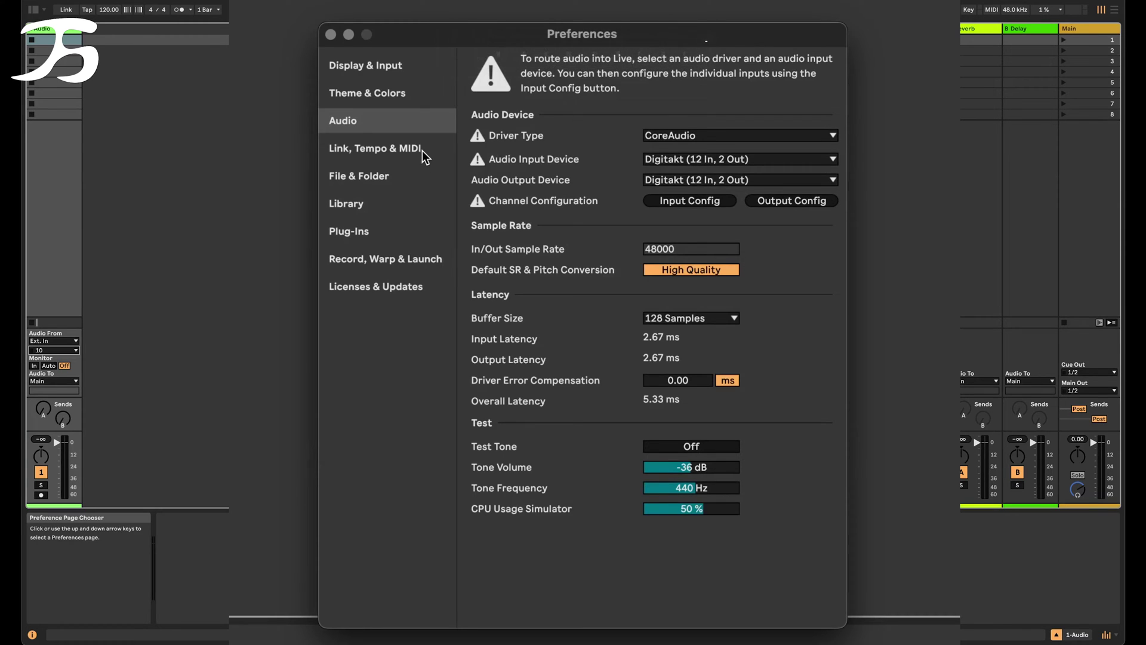
click(330, 35)
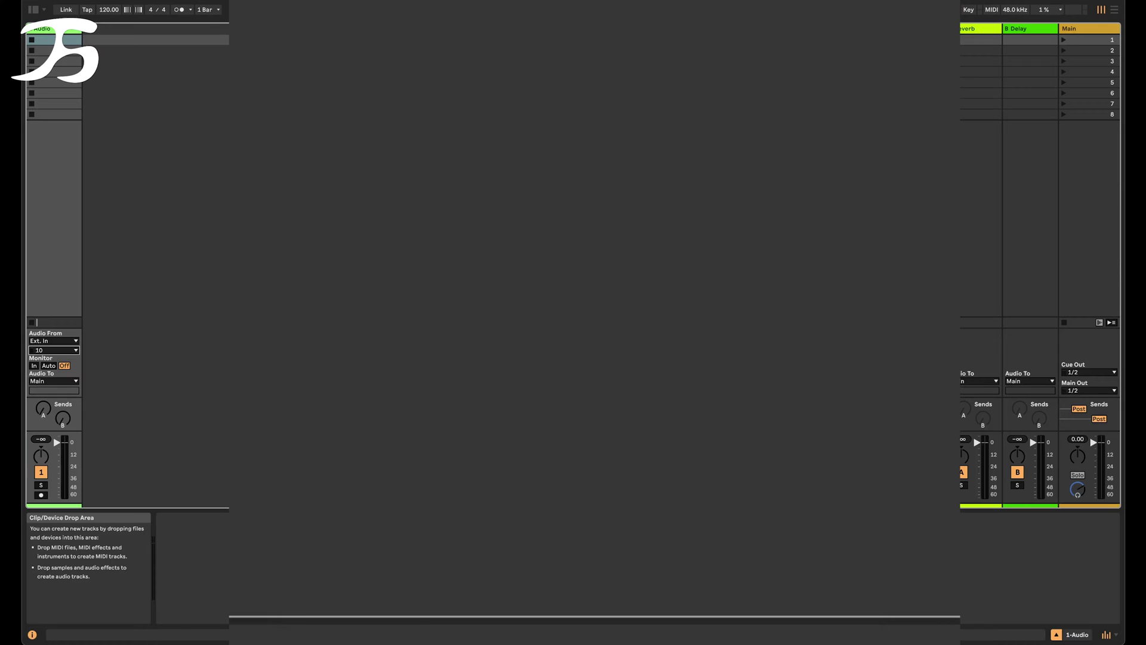
Step: Set the audio track's external input channel to 3
click(62, 351)
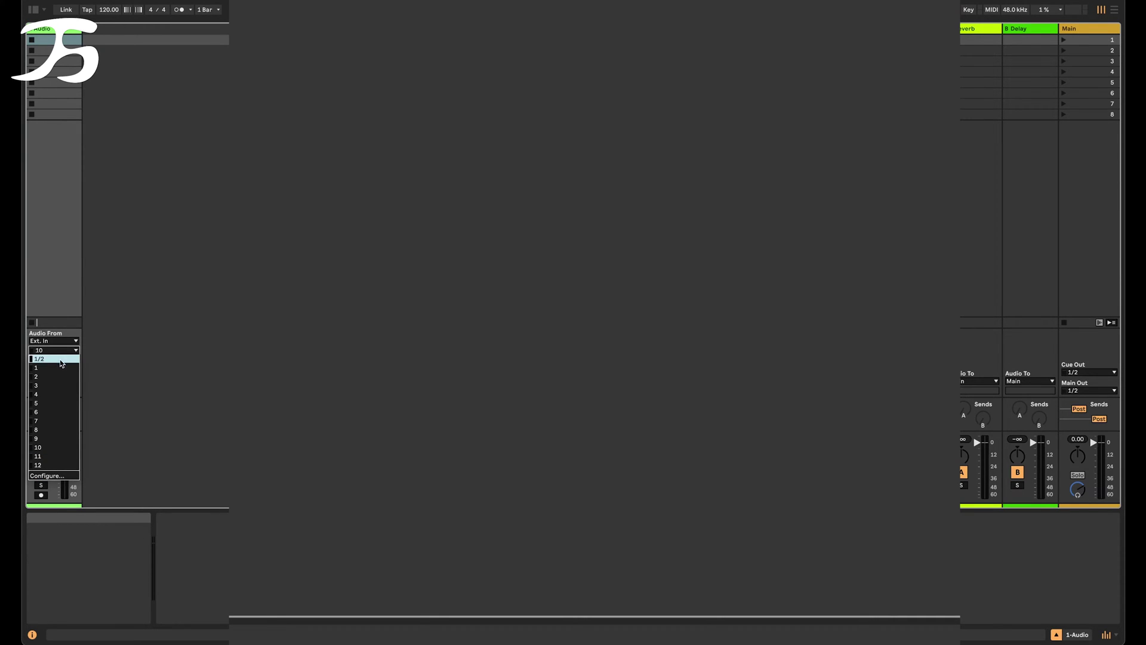
click(66, 386)
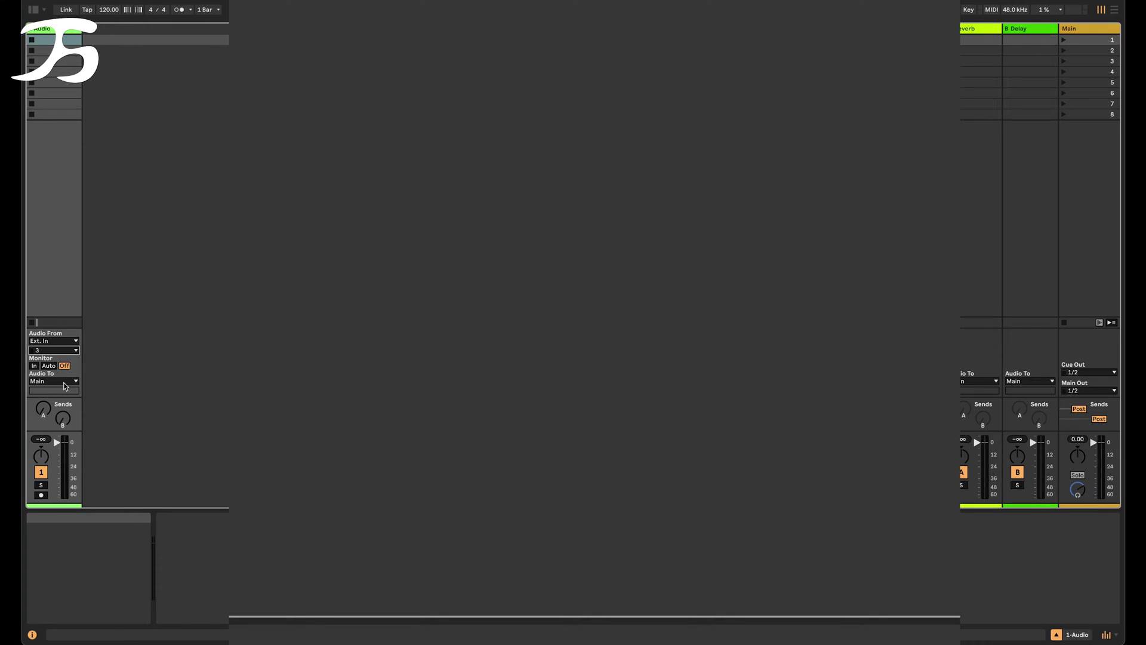
mouse_move(65, 386)
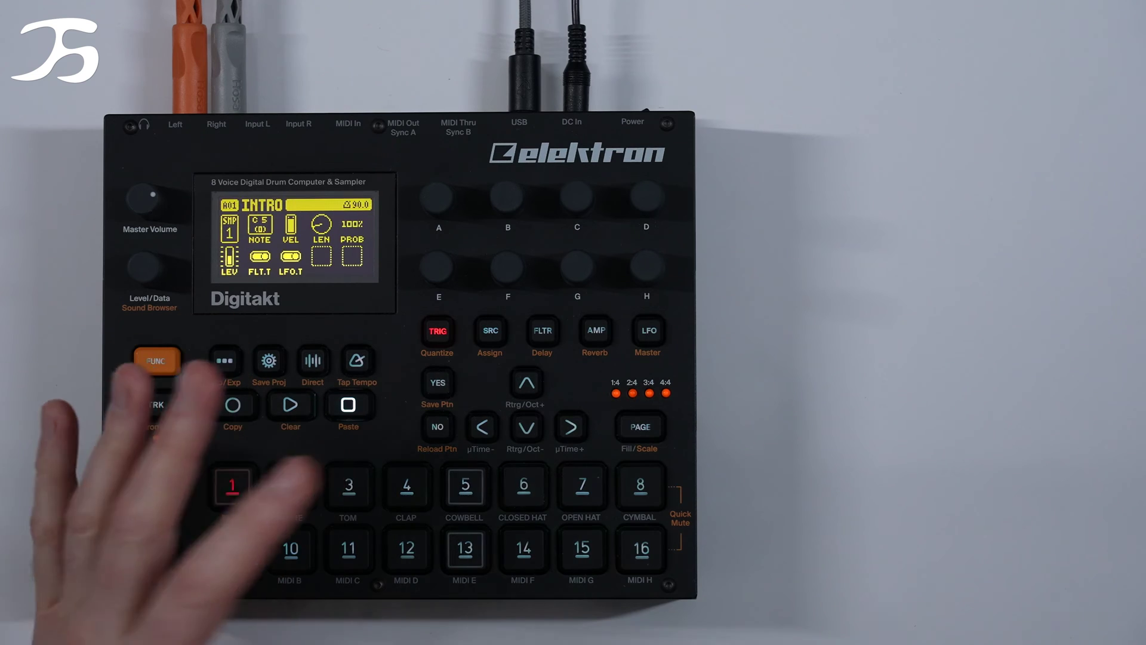
click(71, 308)
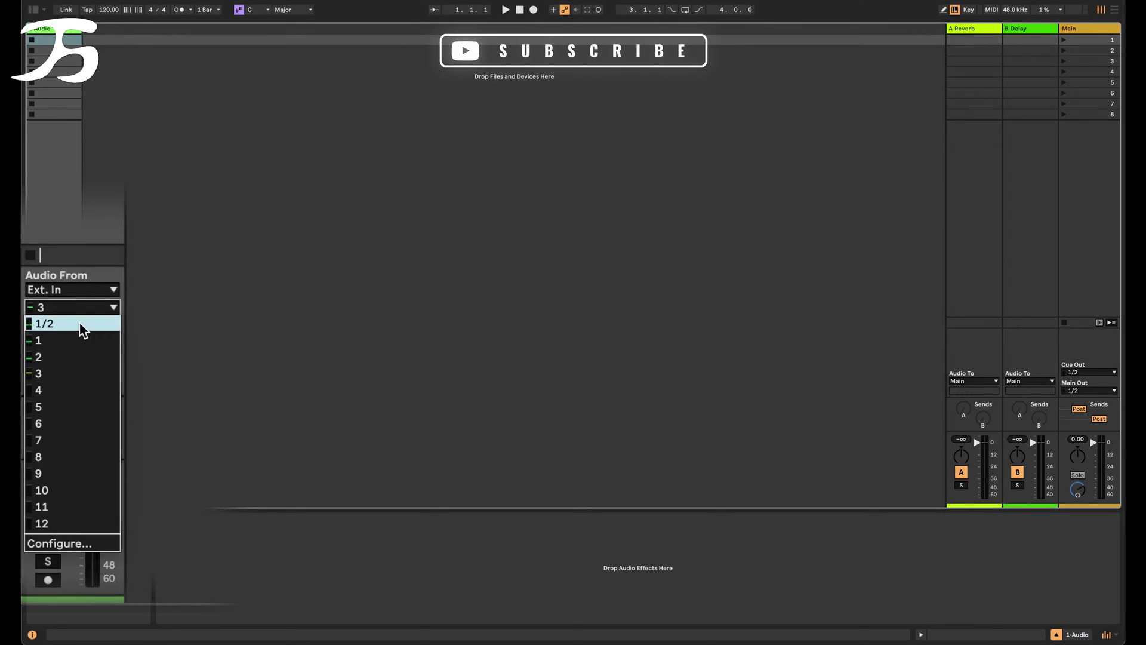
click(80, 371)
right_click(58, 29)
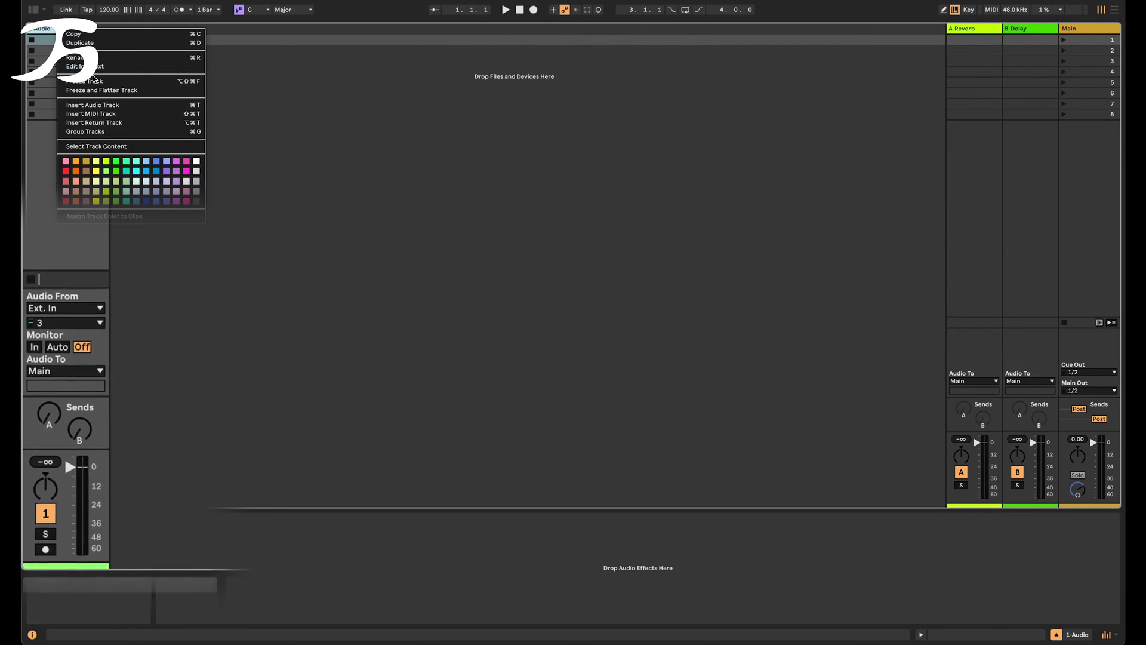
key(Escape)
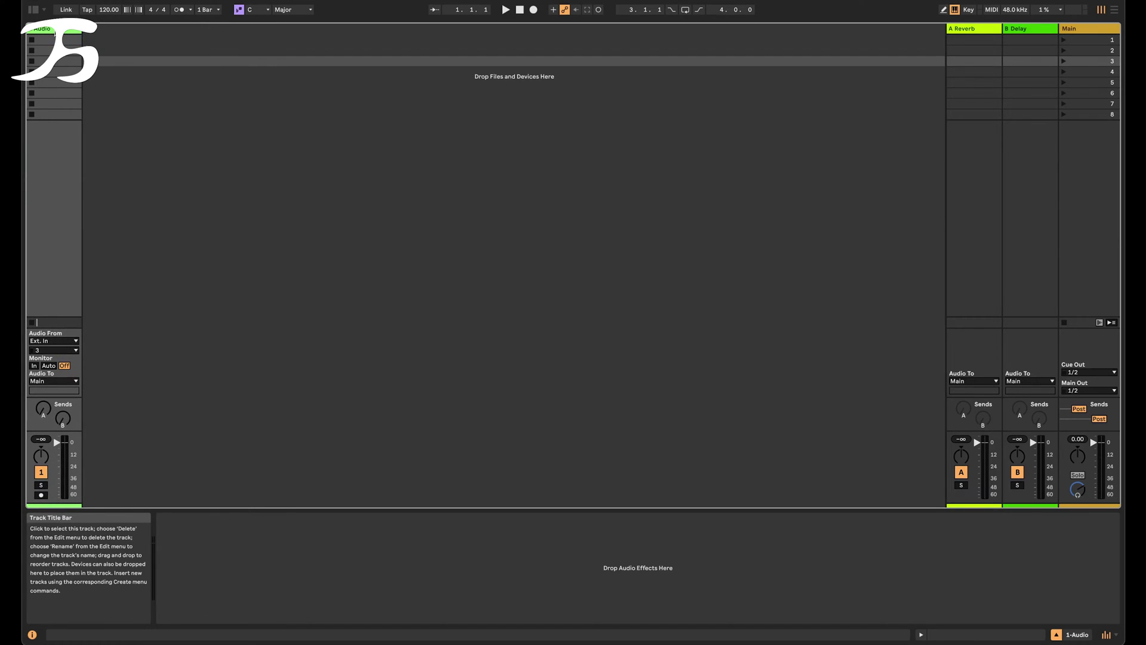
right_click(55, 30)
key(Escape)
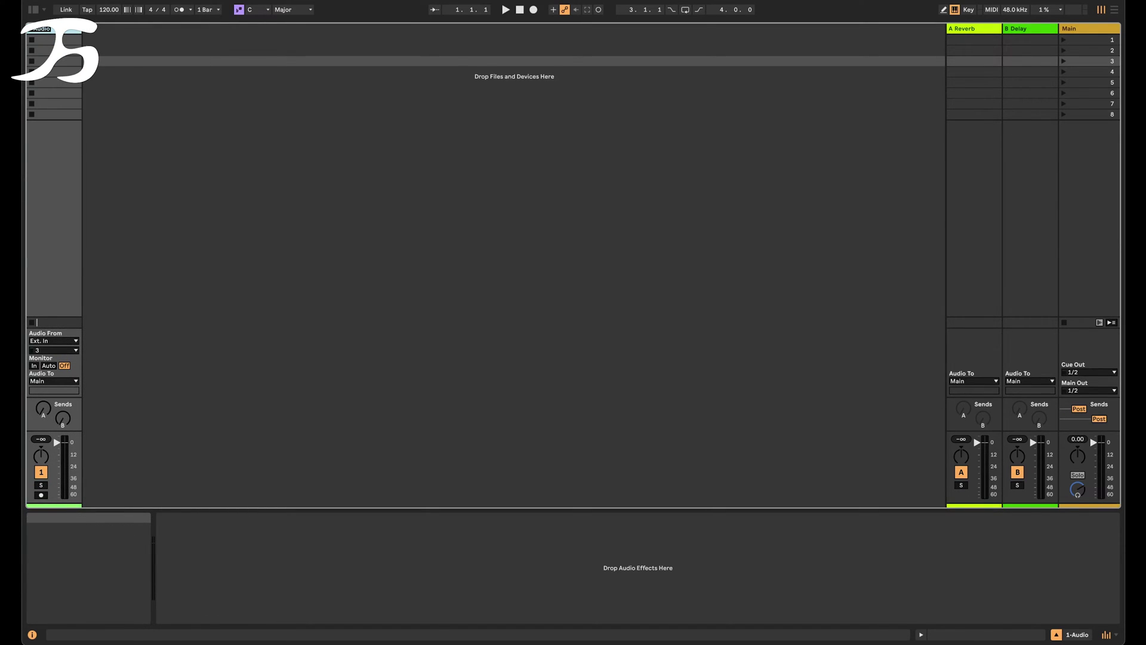
Step: Rename the audio track as Track 1
key(BackSpace)
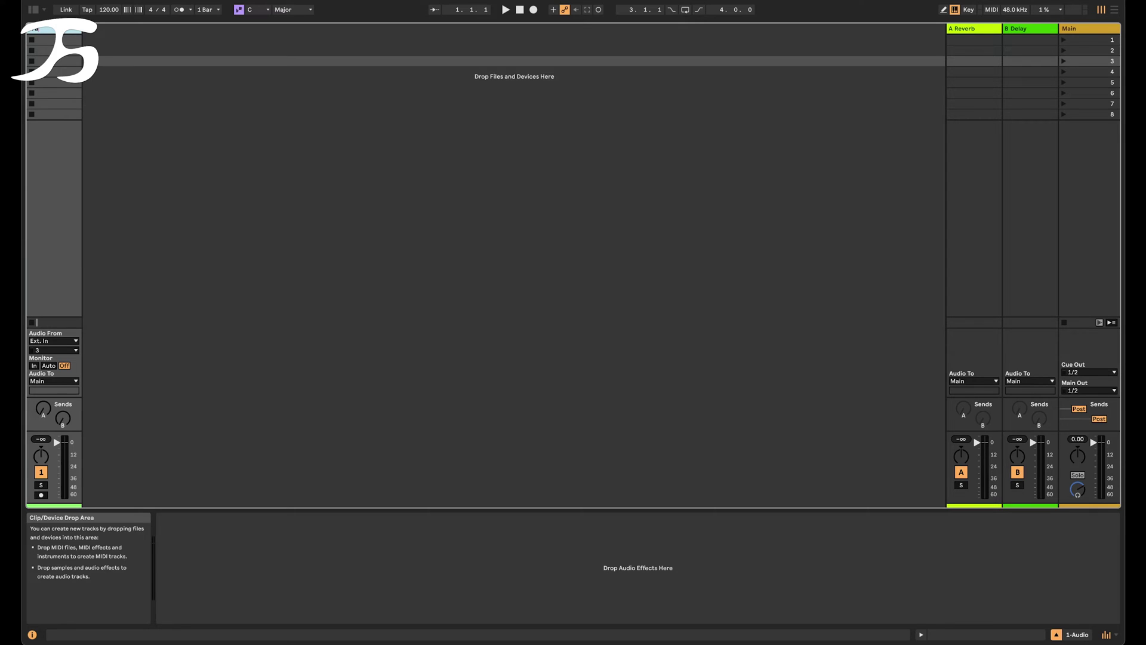
text(Track 1)
key(Return)
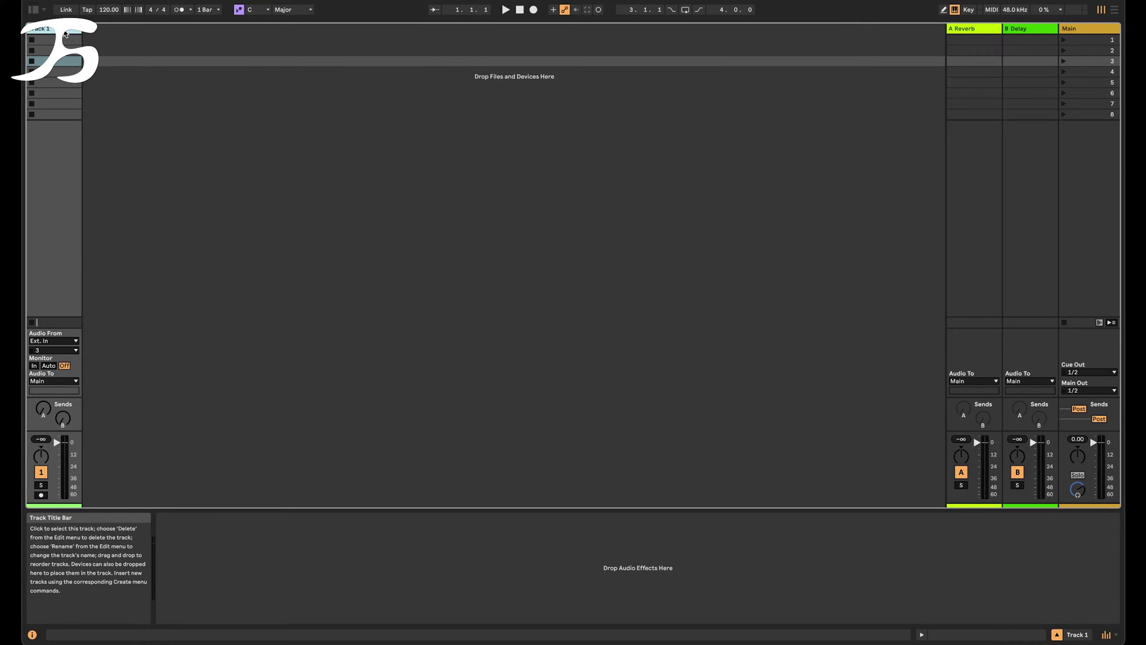
Step: Duplicate Track 1 repeatedly until the set has eight audio tracks
right_click(66, 34)
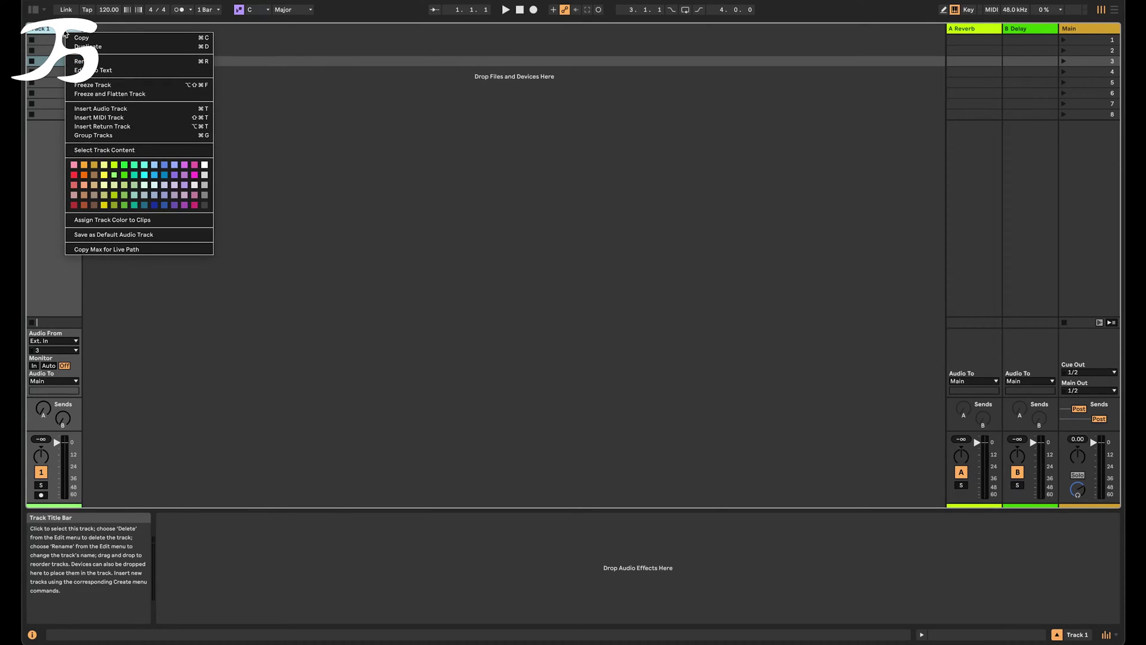
click(110, 46)
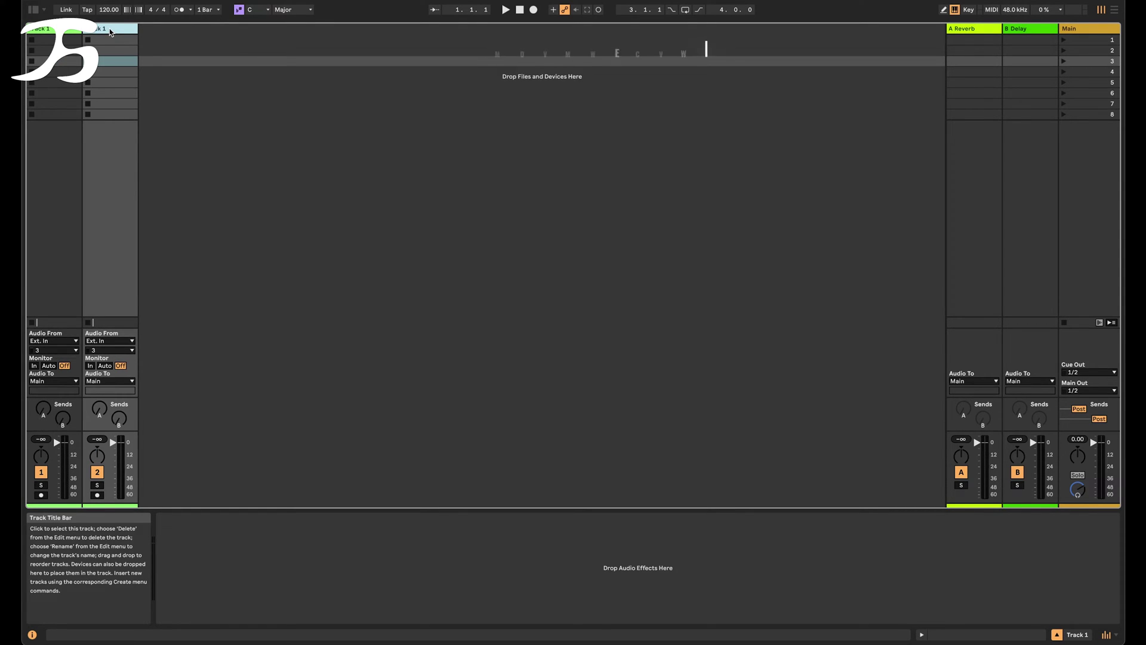
key(ctrl+d)
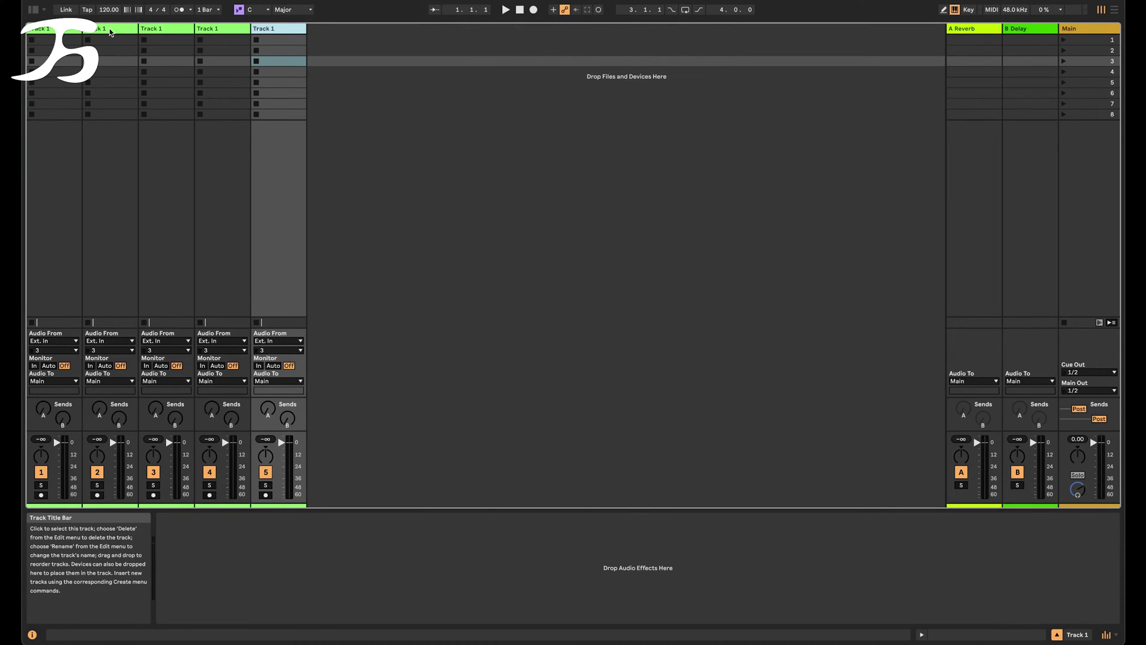
key(ctrl+d)
key(ctrl+d)
key(ctrl+d)
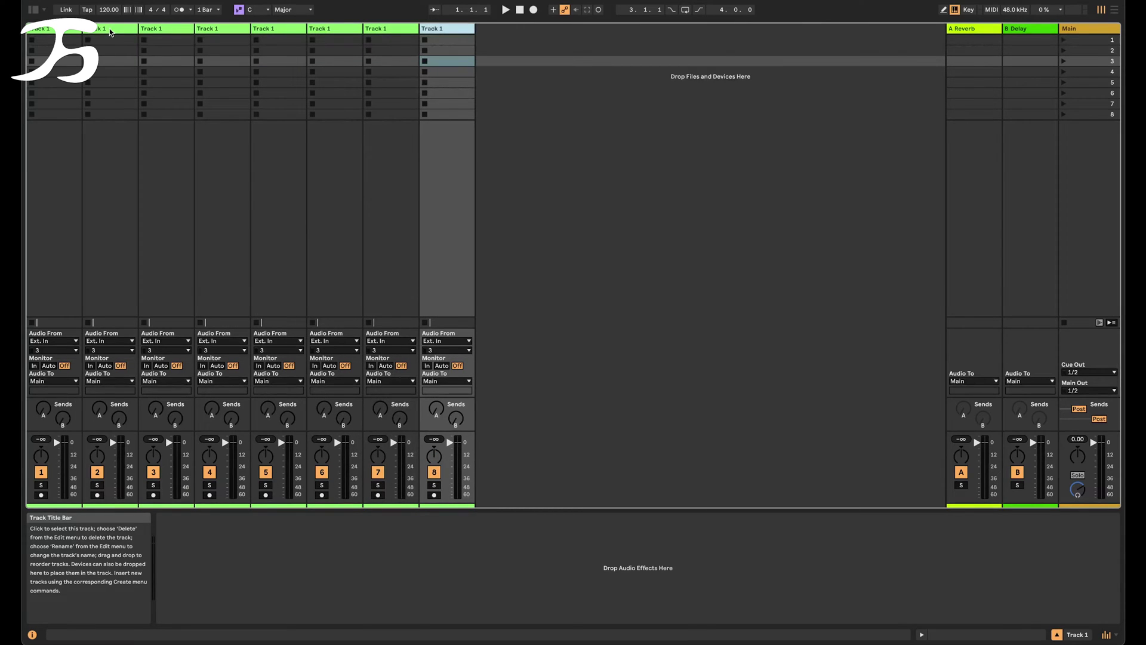
Step: Rename the second audio track as Track 2
right_click(110, 32)
click(141, 77)
text(Track 2)
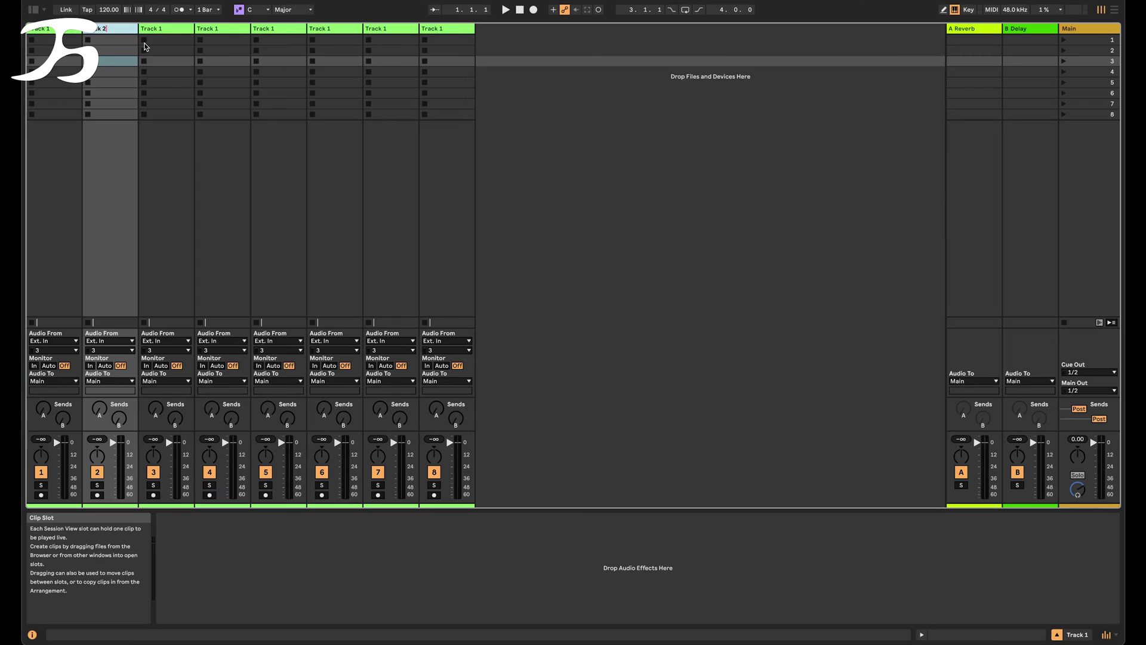
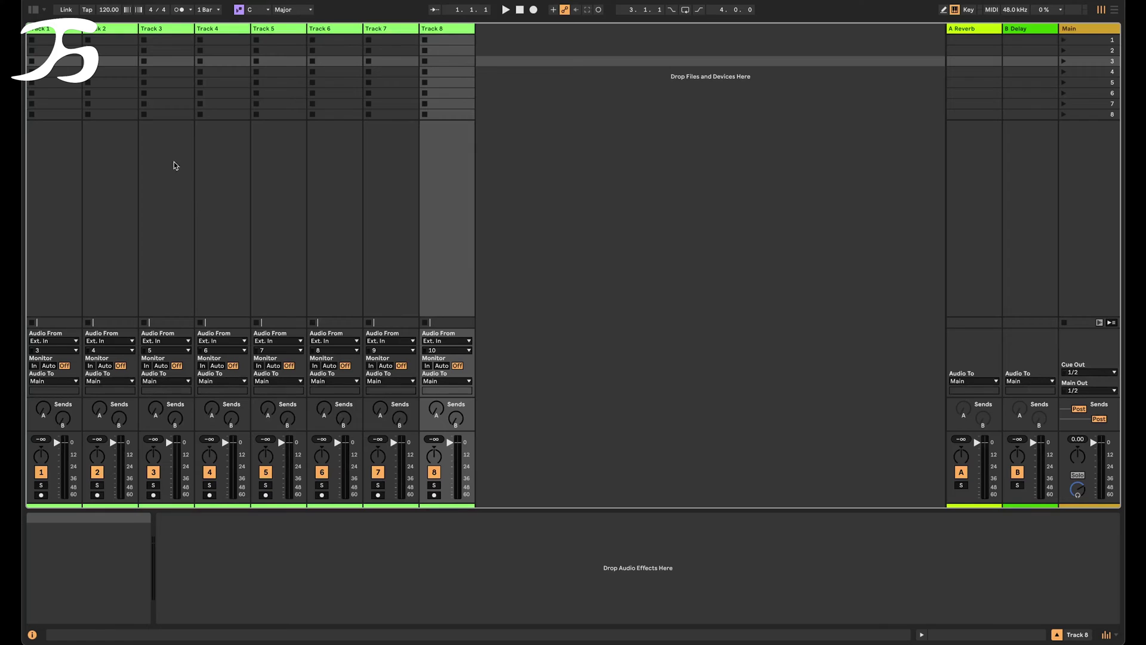
Step: Arm Tracks 1 through 8 together for recording, select the first scene row, and set the global quantization to 1 Bar
click(59, 29)
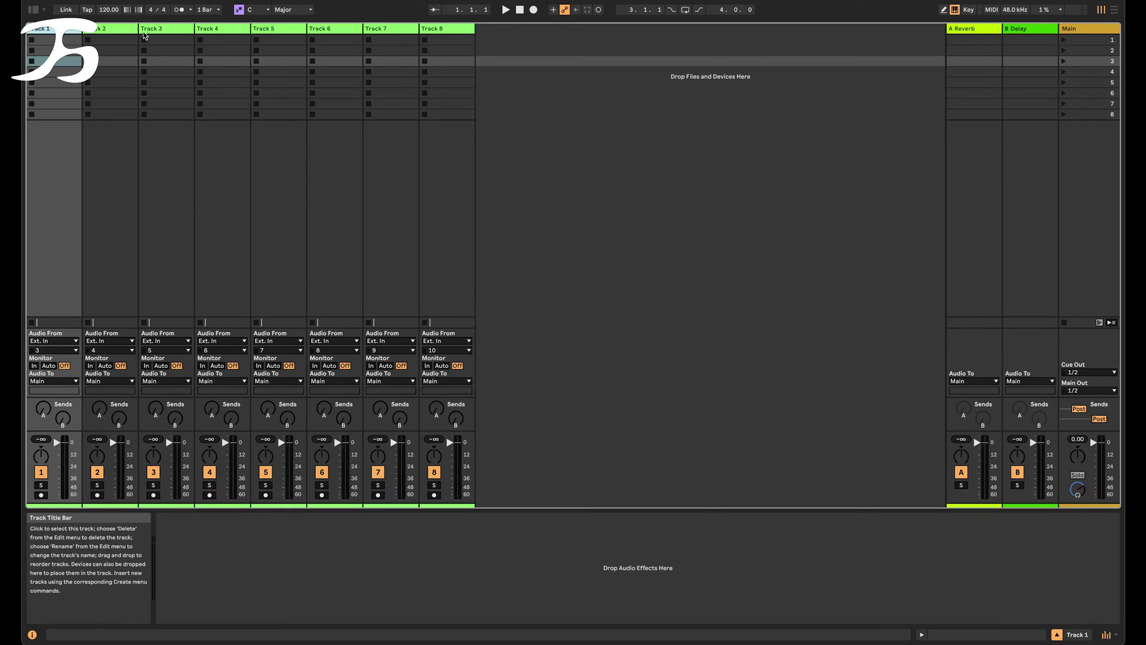
shift+click(452, 30)
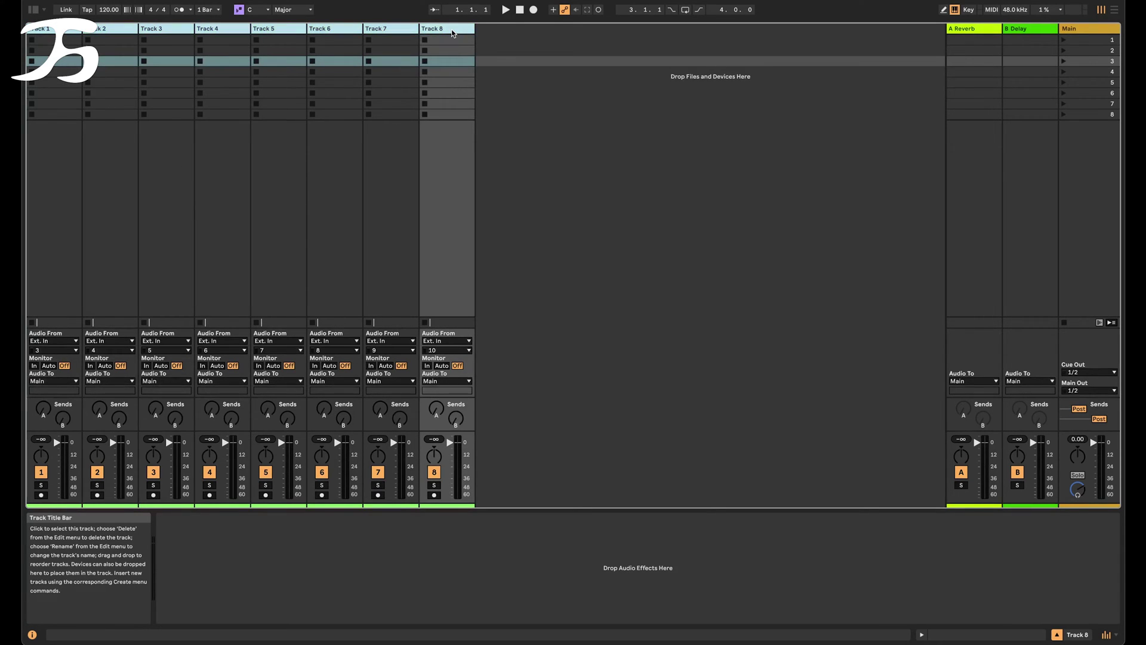
click(41, 495)
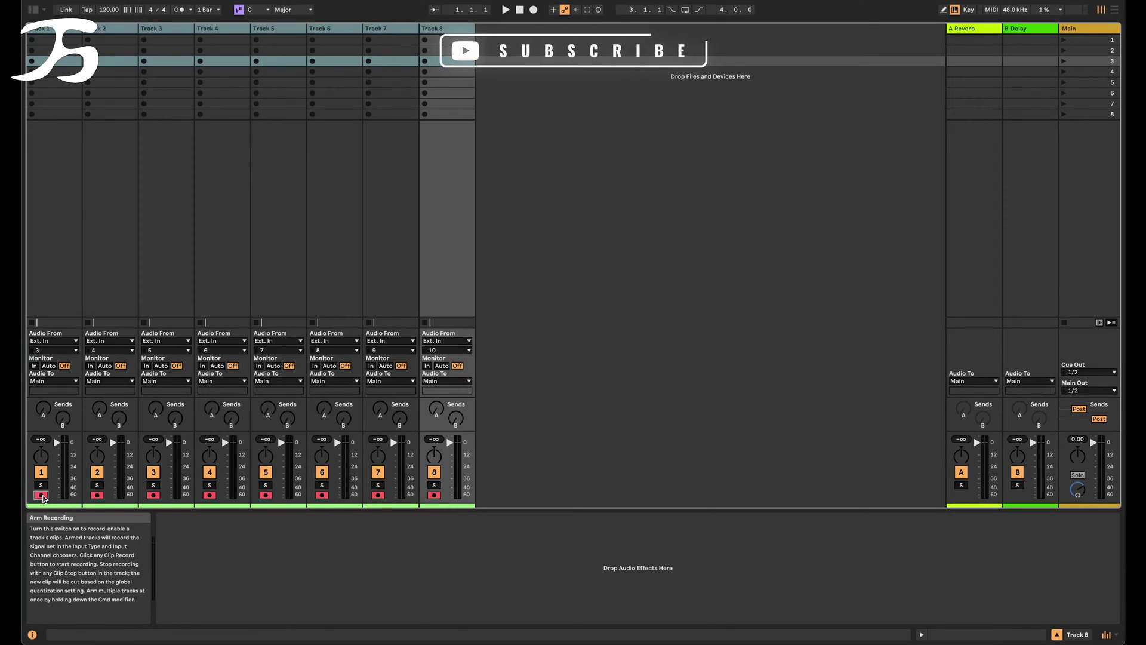
key(Up)
key(Up)
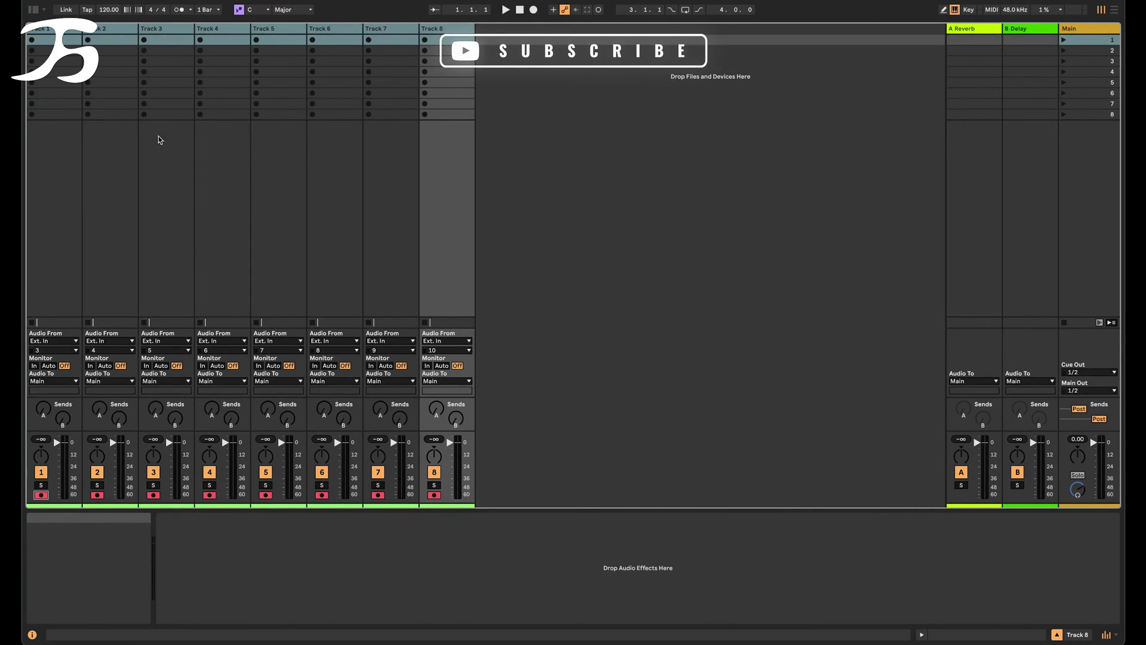
click(205, 10)
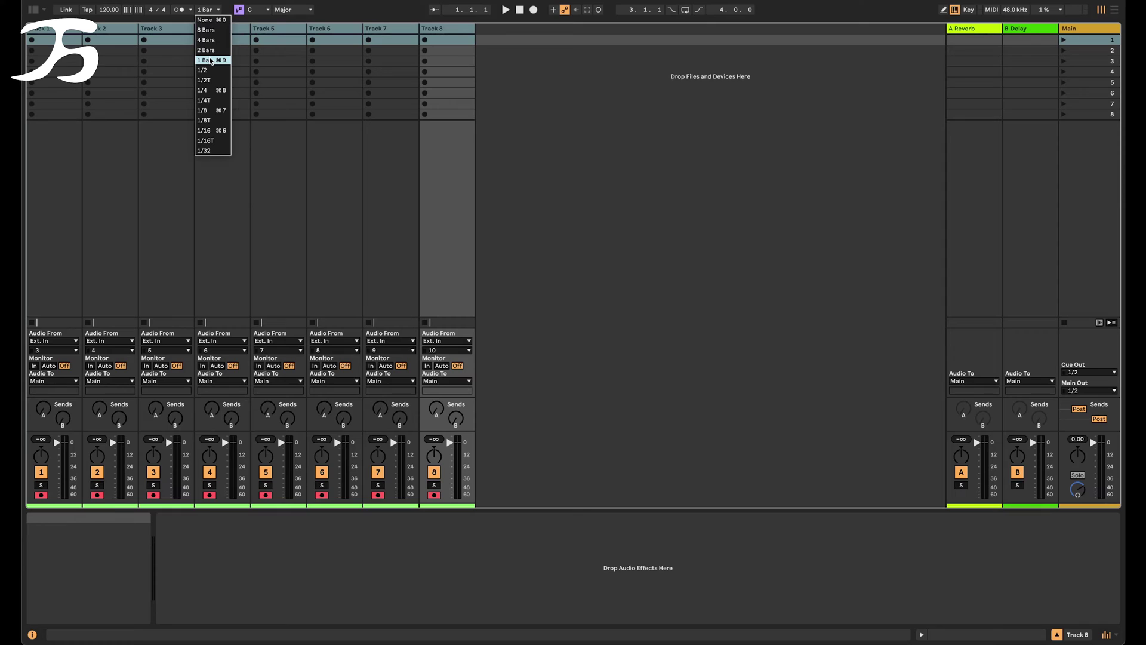
click(210, 60)
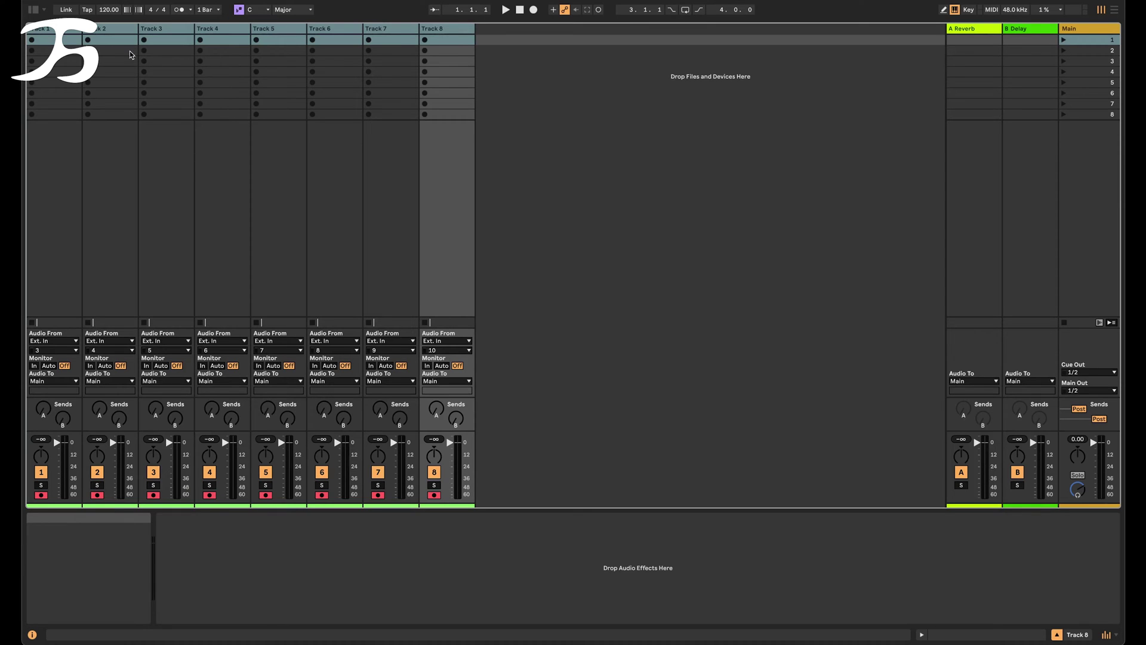
Step: Start recording a new clip in the first slot of each of Tracks 1 through 8
click(31, 40)
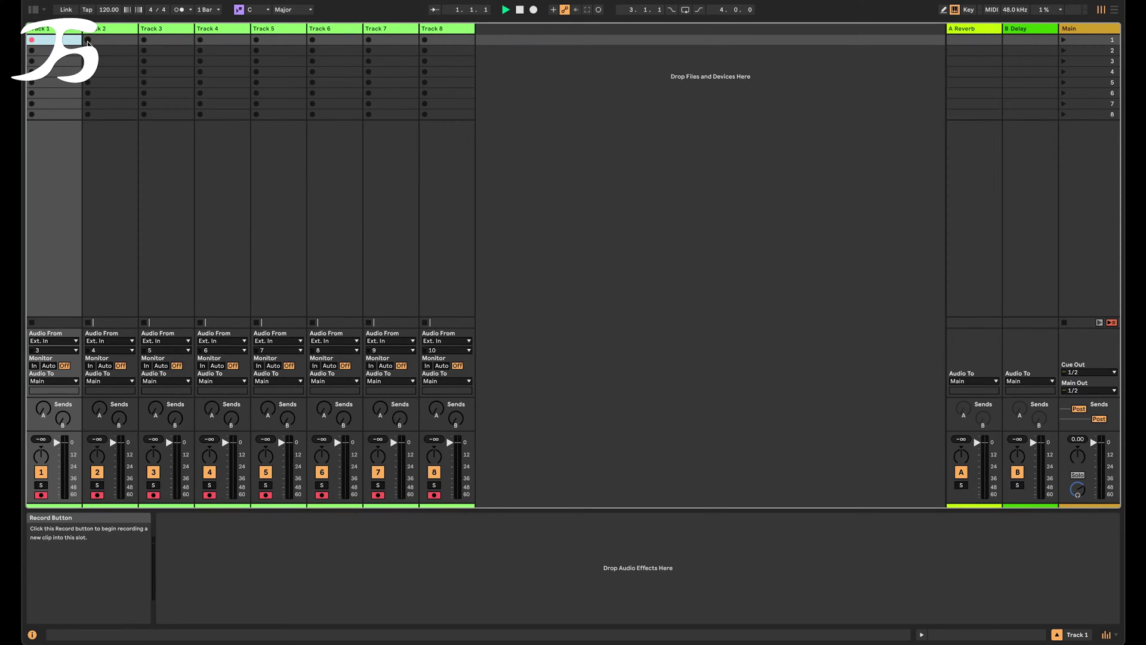
click(88, 40)
click(144, 40)
click(200, 40)
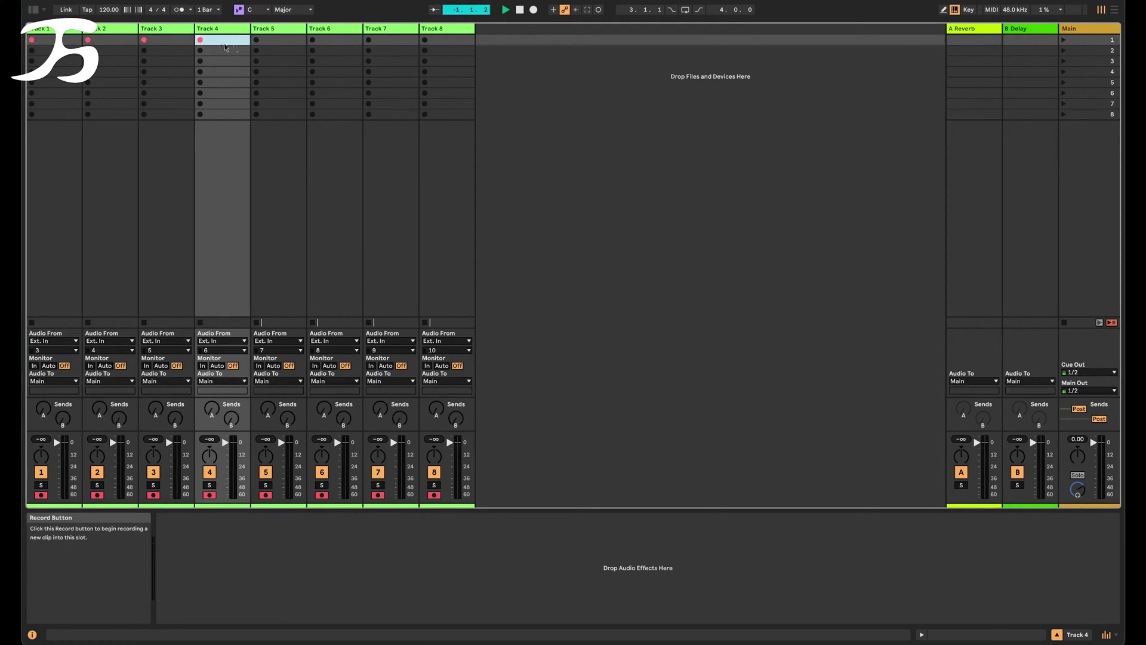
click(256, 40)
click(313, 40)
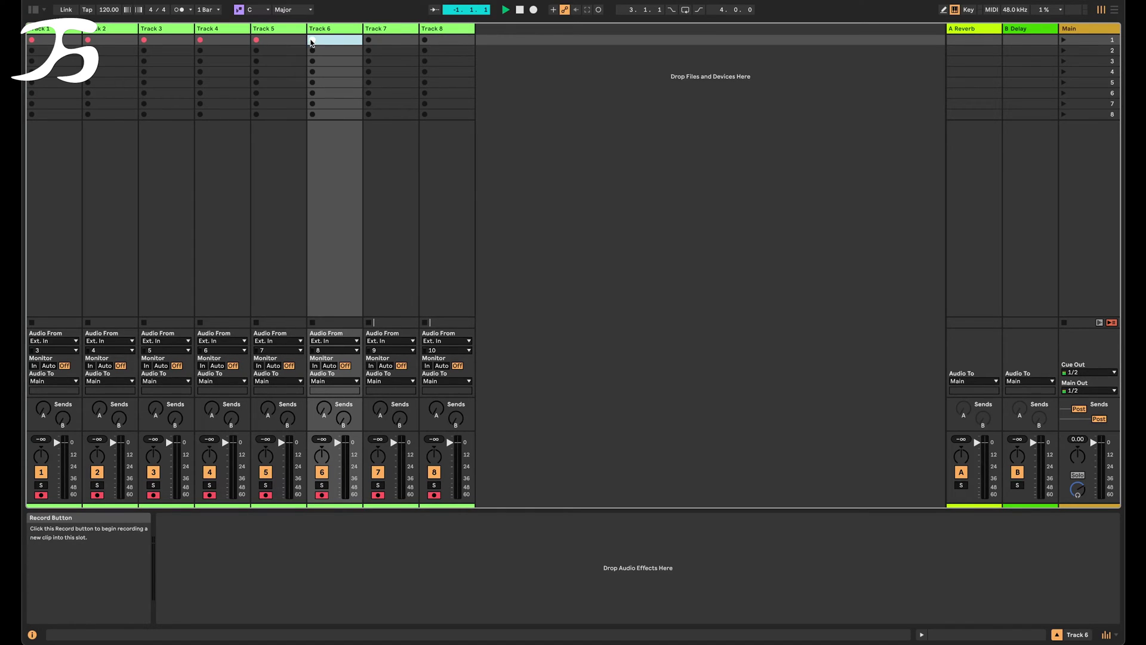
click(368, 40)
click(425, 40)
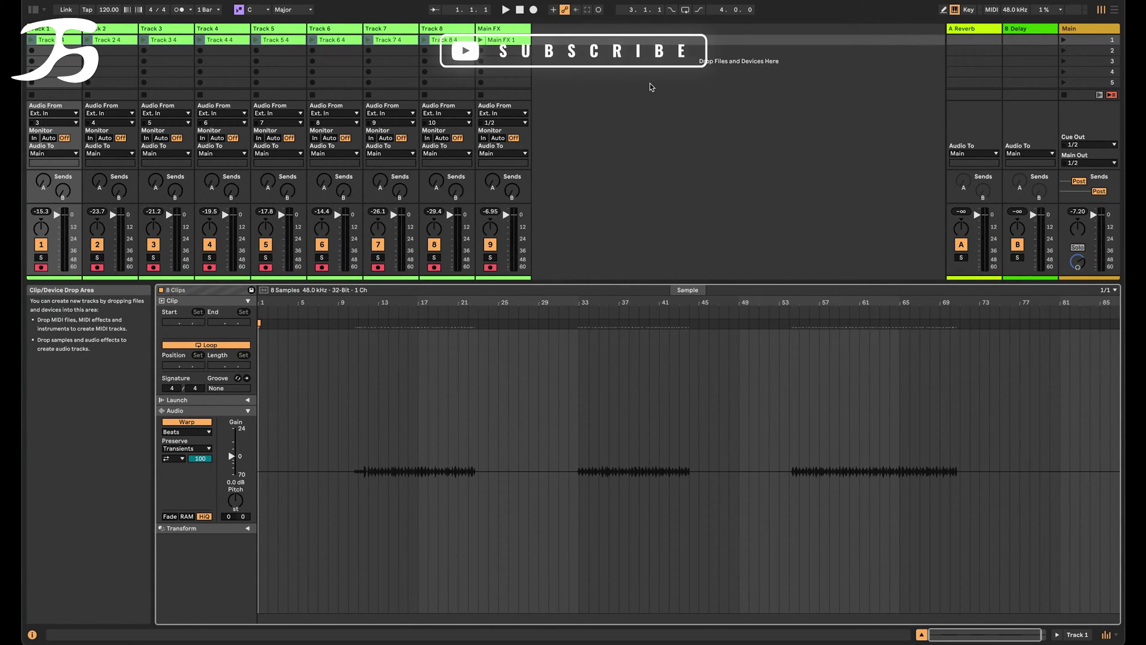
Step: Select the recorded clips of Tracks 1 through 8 together and set their clip gain to 12 dB
click(575, 53)
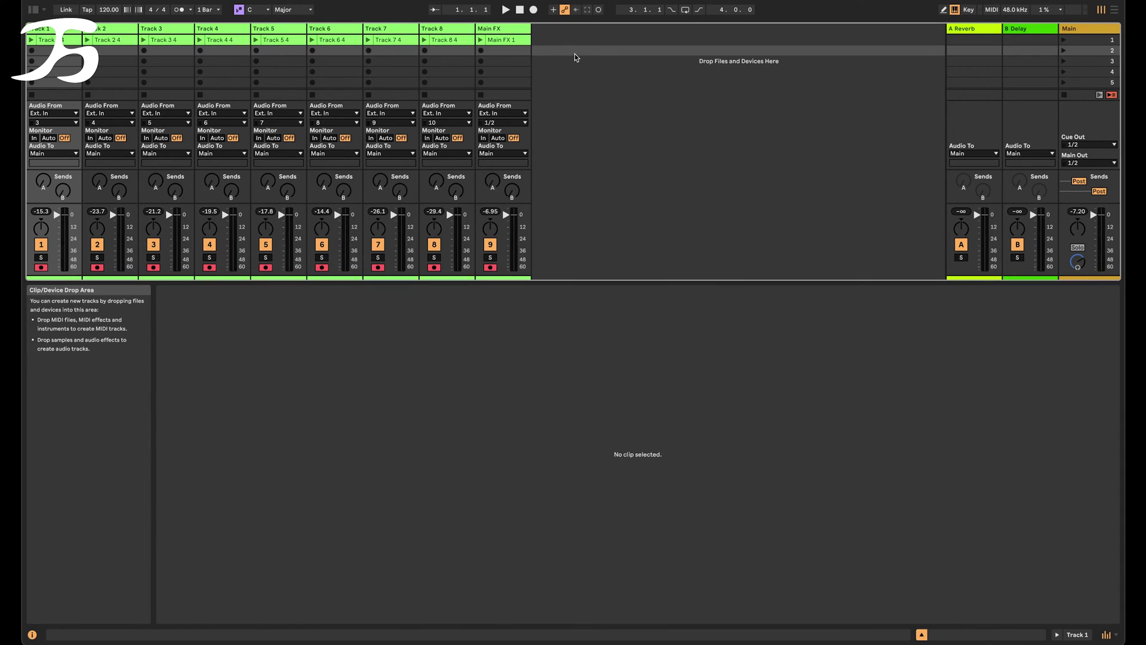
click(505, 42)
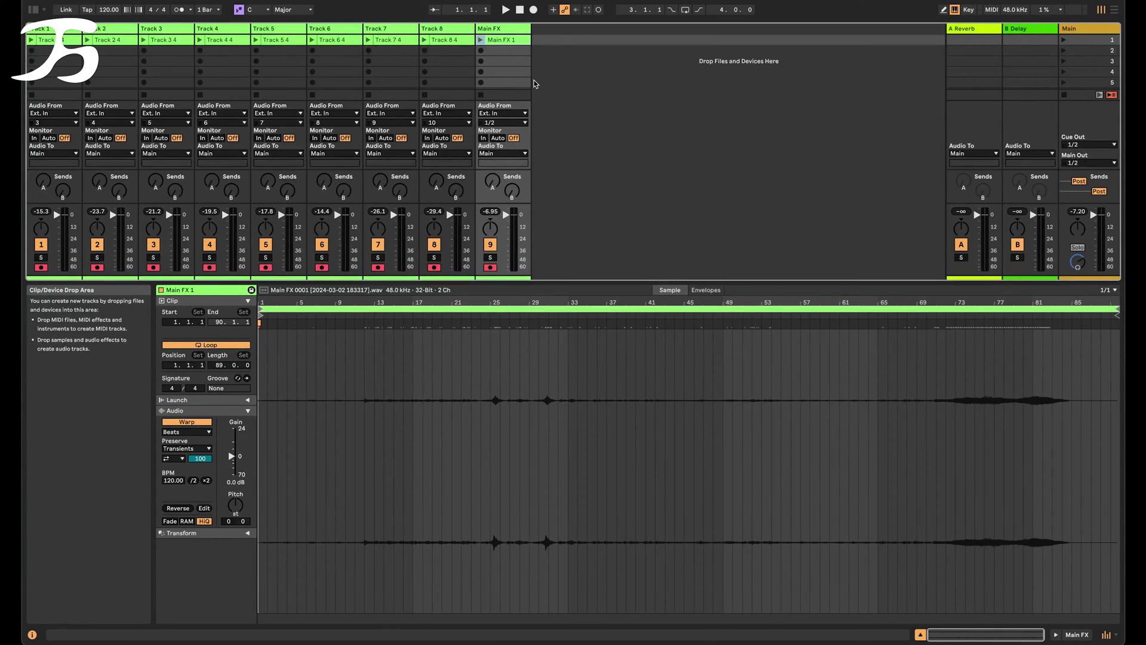
click(54, 40)
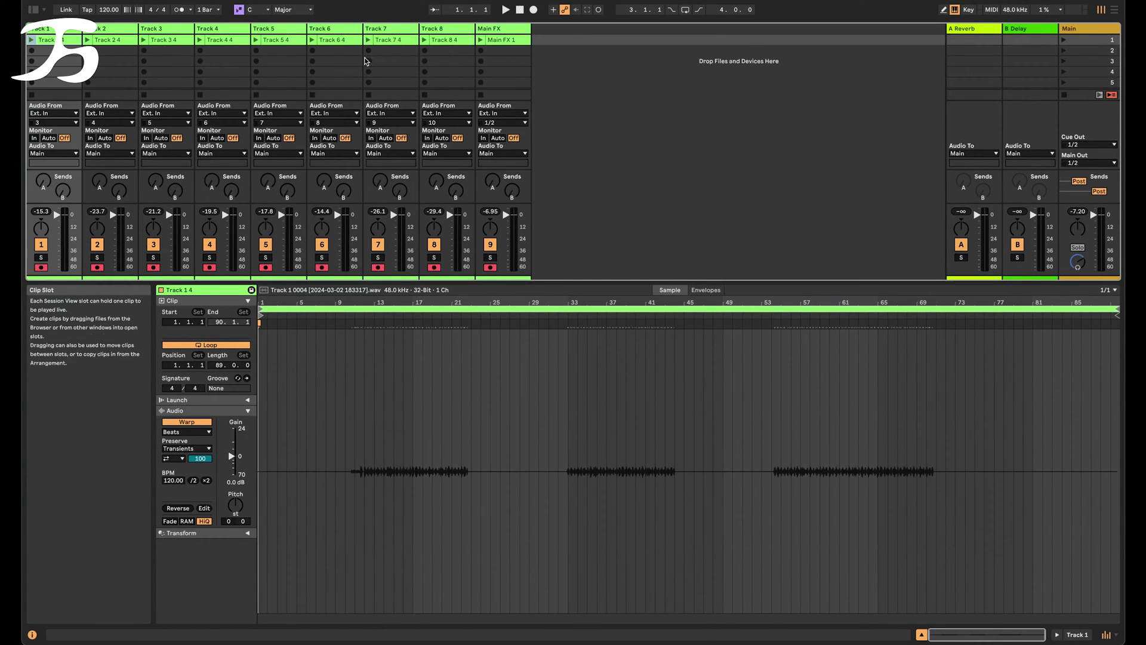
shift+click(464, 40)
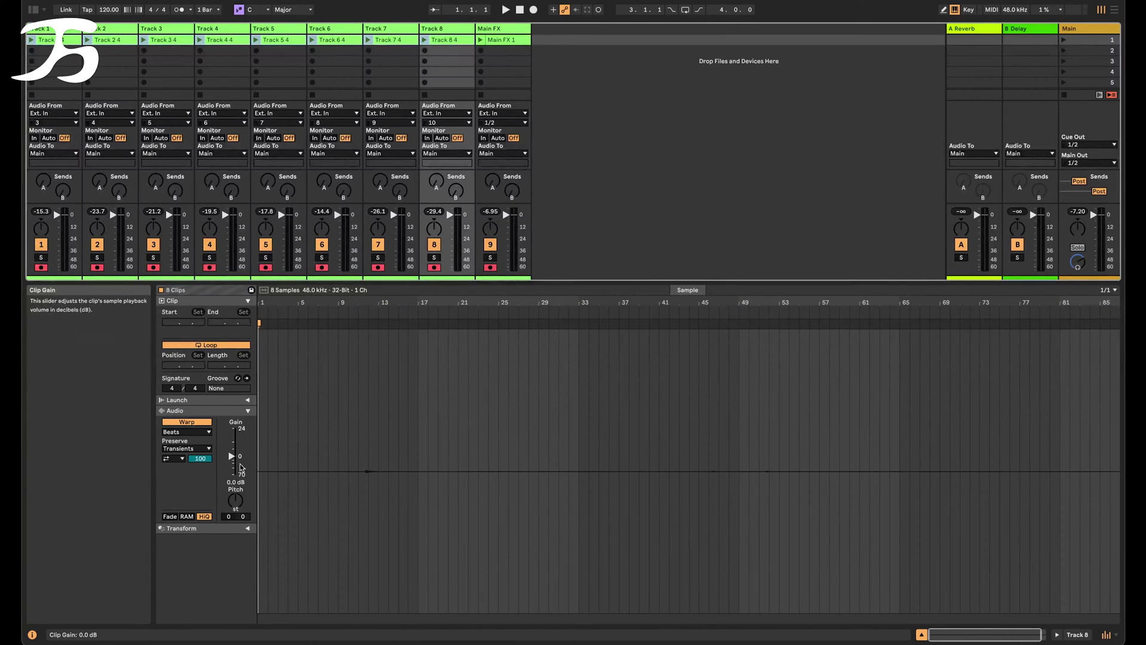
click(237, 484)
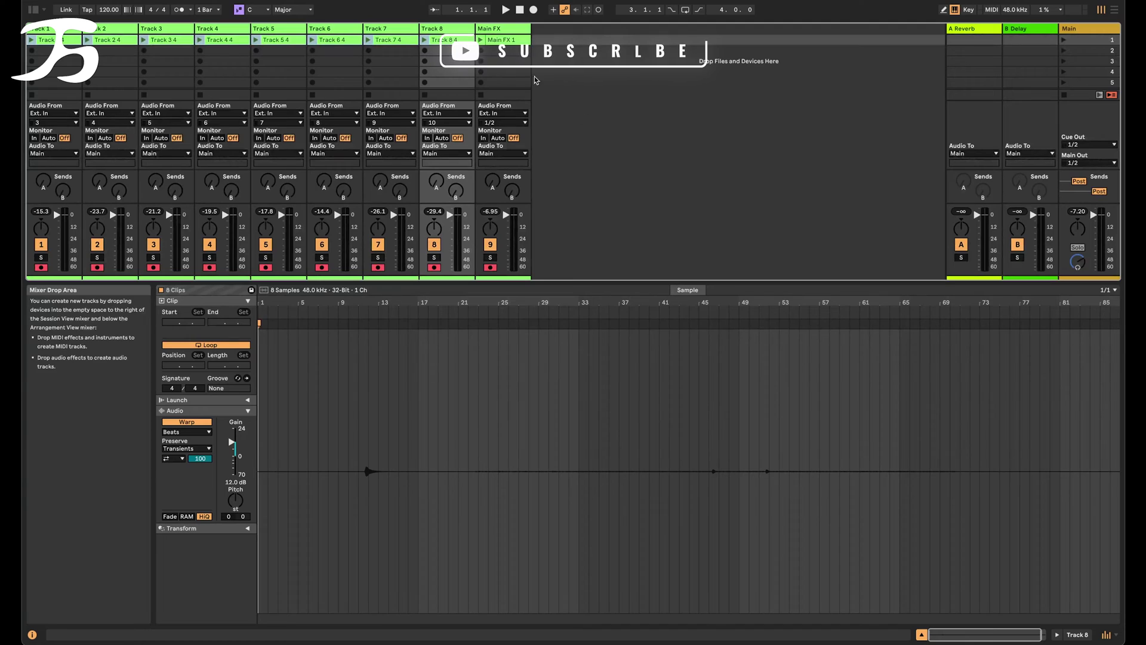
Step: Try to lower the gain of the Main FX 1 clip to -12 dB
click(507, 42)
click(240, 483)
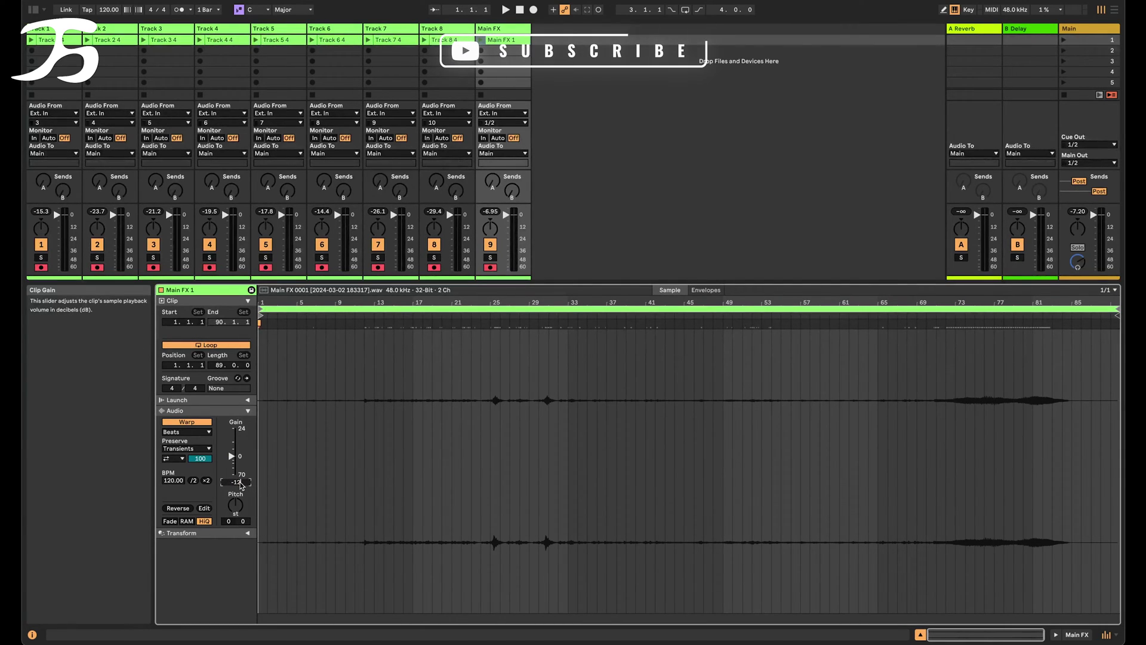
key(Return)
key(Delete)
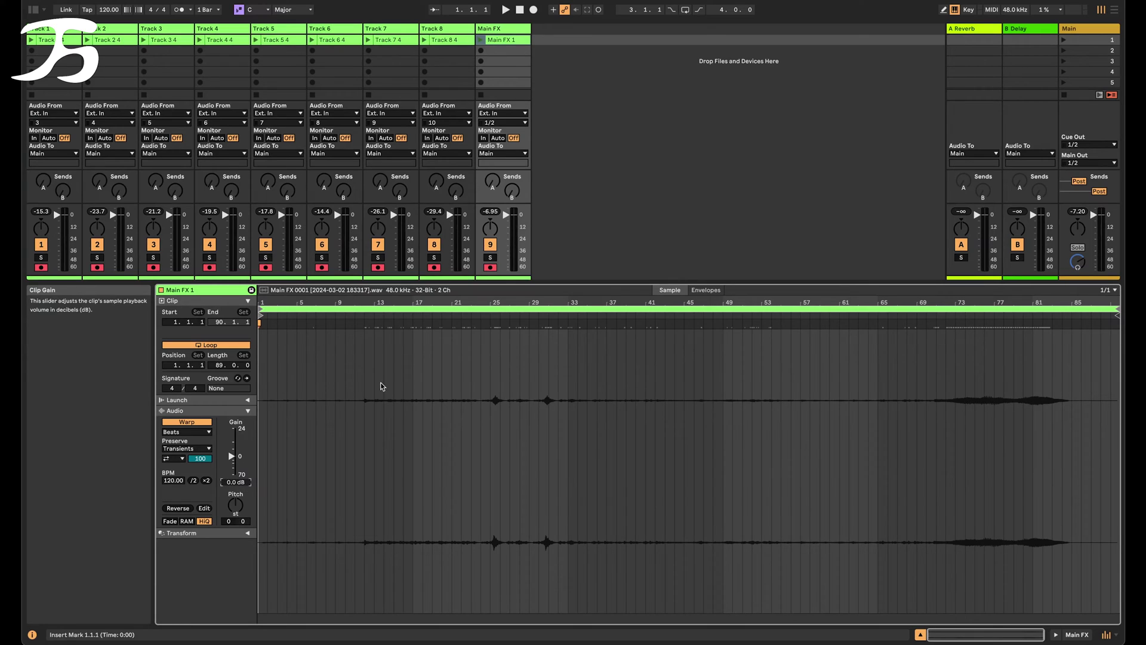
click(576, 162)
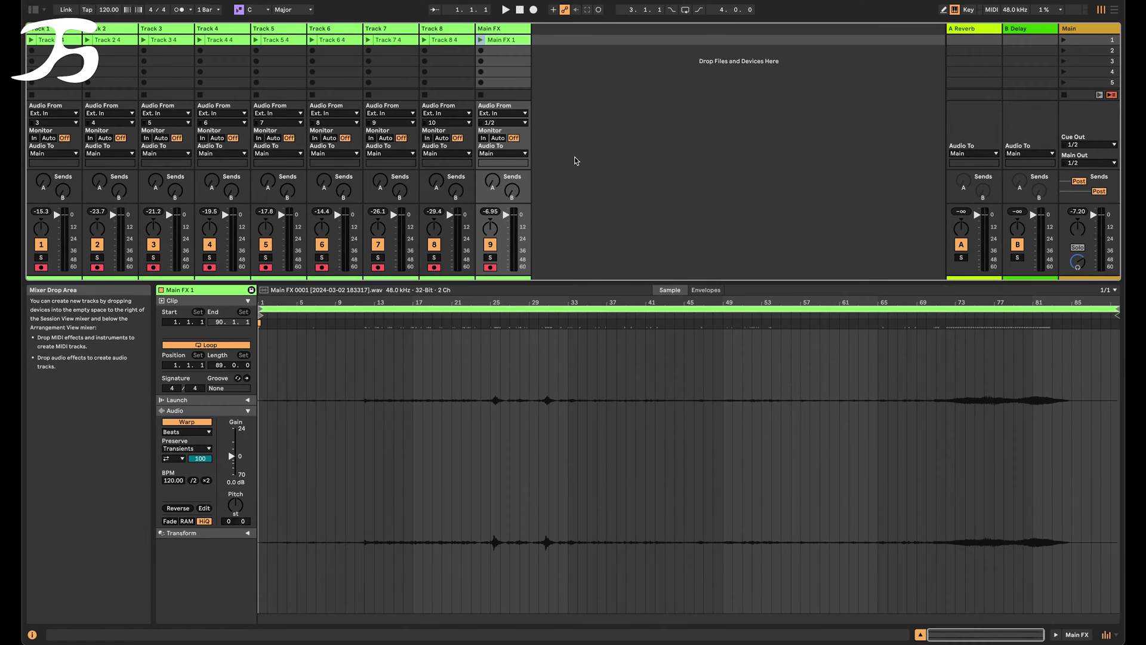
Step: Launch the first scene to play all the recorded clips together, and stop playback
click(1065, 41)
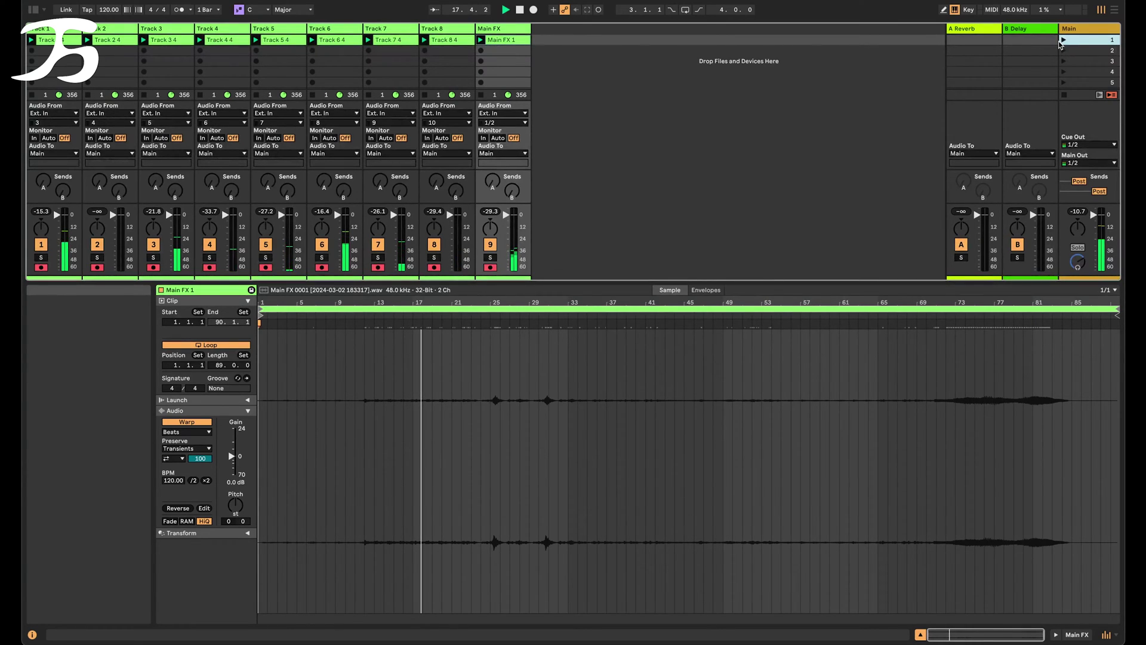
click(520, 10)
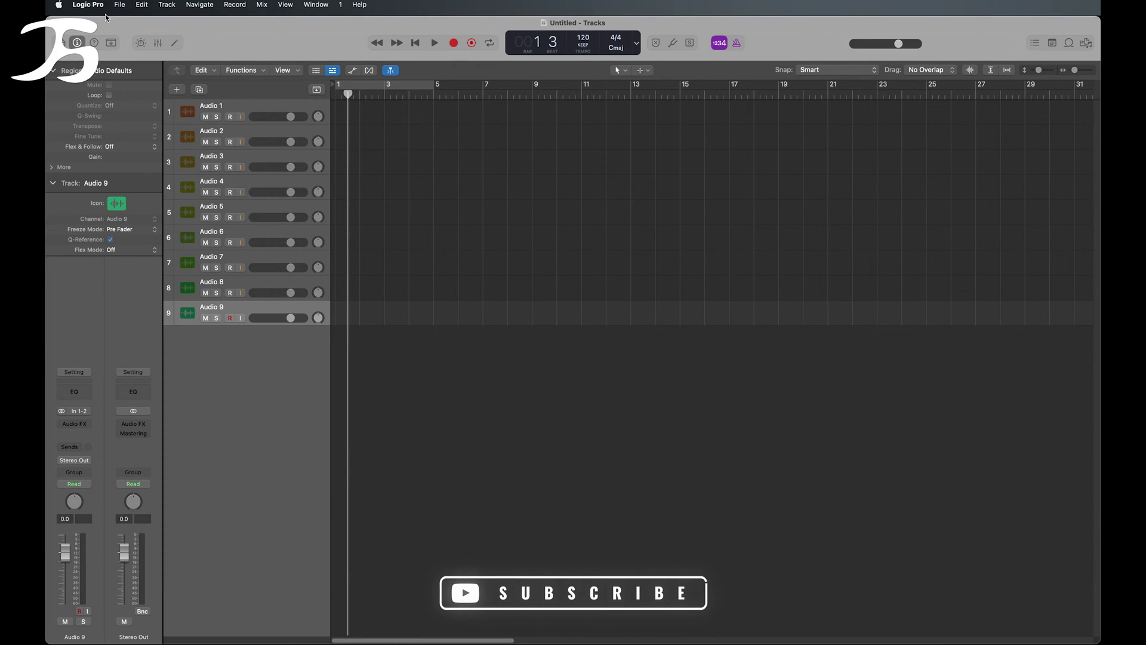
Step: Switch to Logic Pro, examine the audio input choices offered for a new audio track, and cancel its creation
click(121, 5)
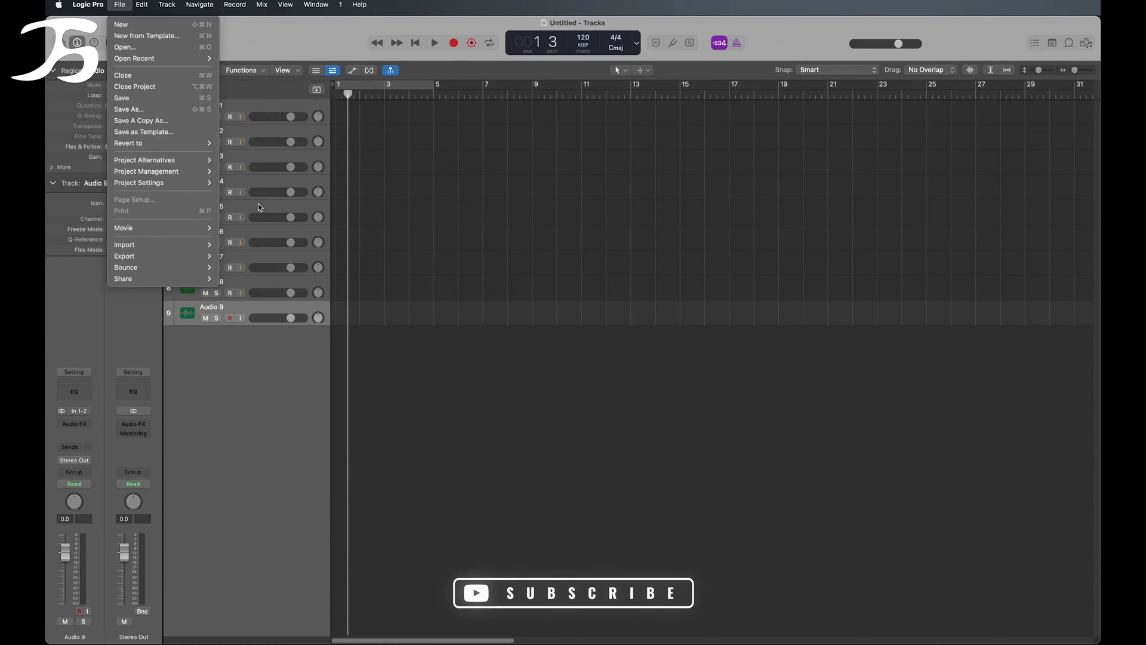
click(244, 325)
click(177, 90)
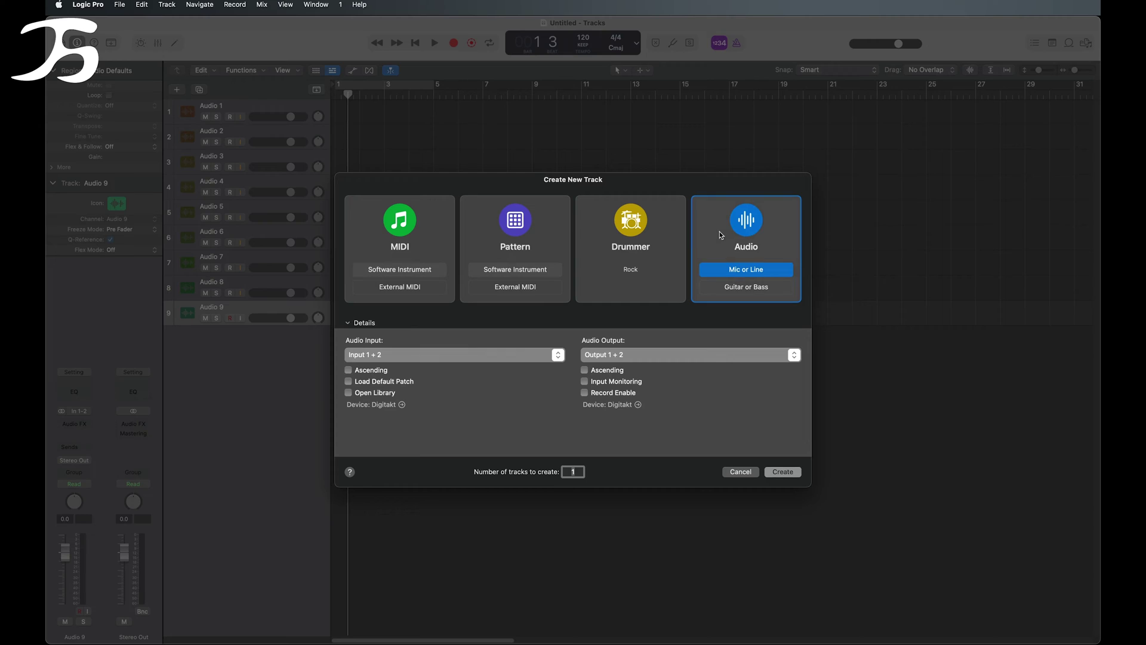
click(461, 354)
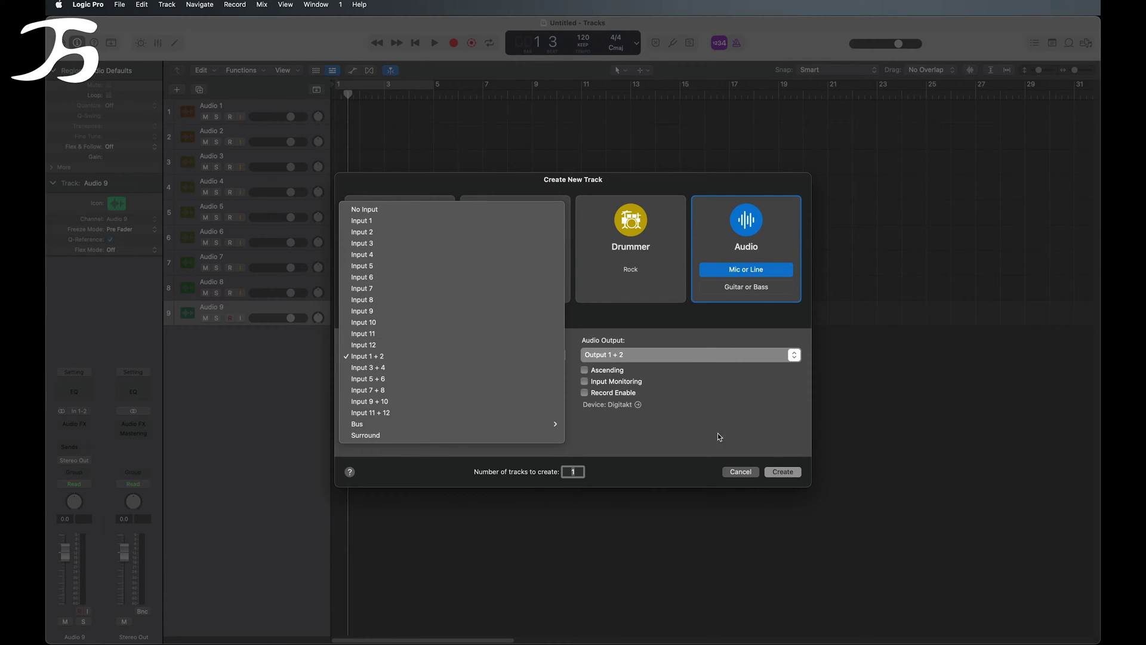
click(726, 473)
click(731, 473)
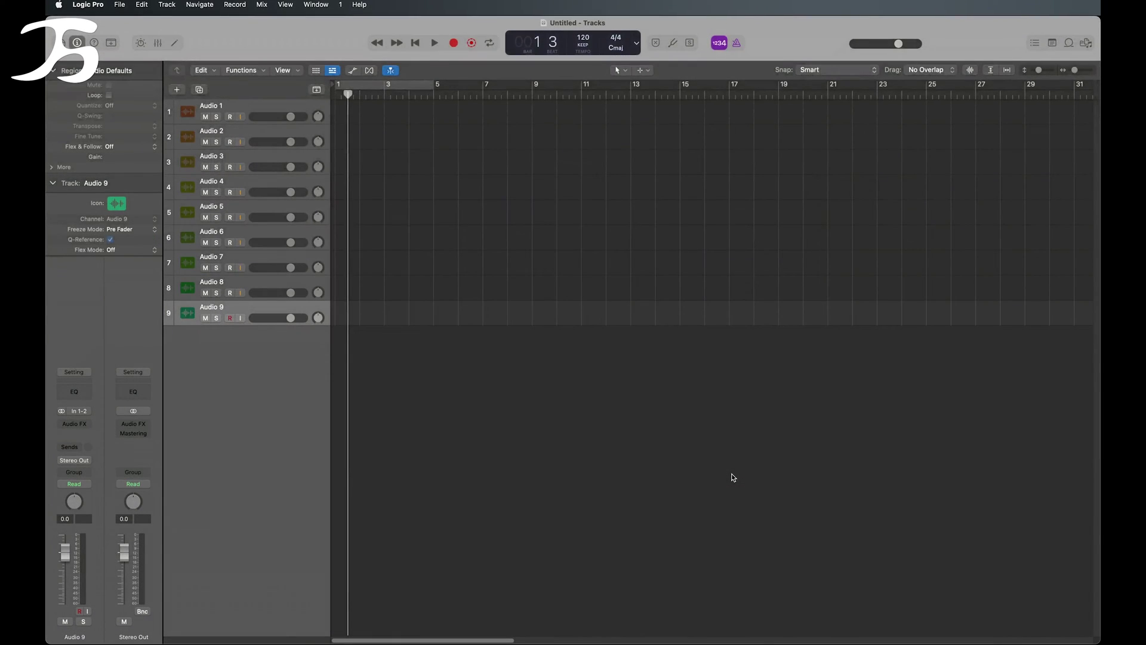
Step: Select Audio 1, try assigning Input 3 to a new audio track, and cancel its creation
click(235, 110)
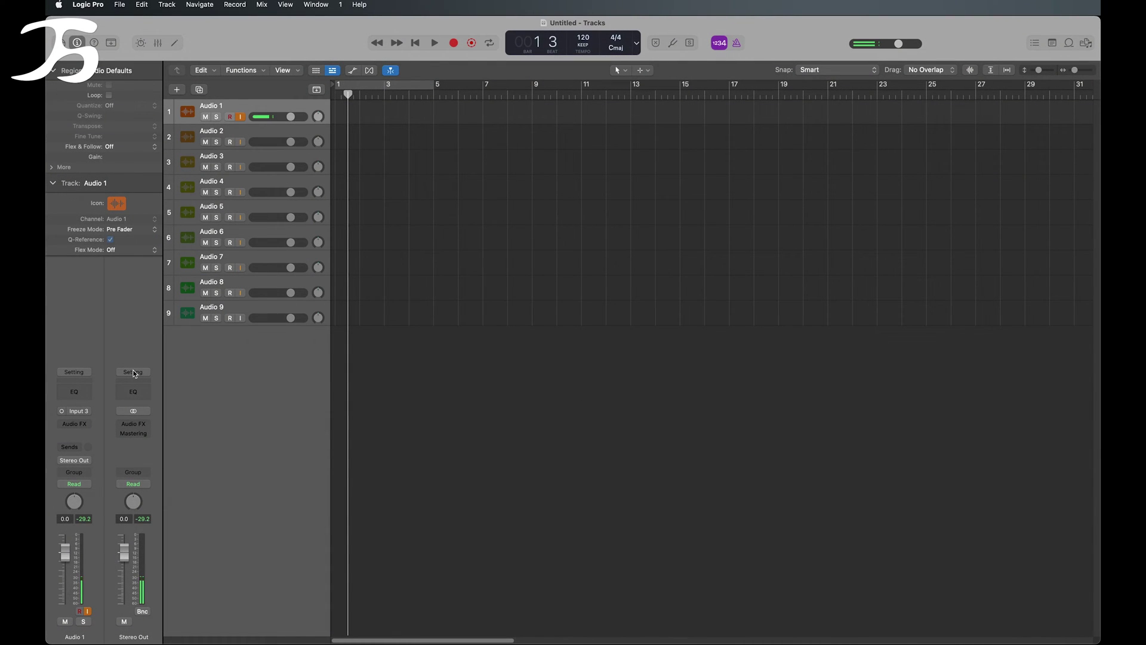
click(177, 90)
click(404, 355)
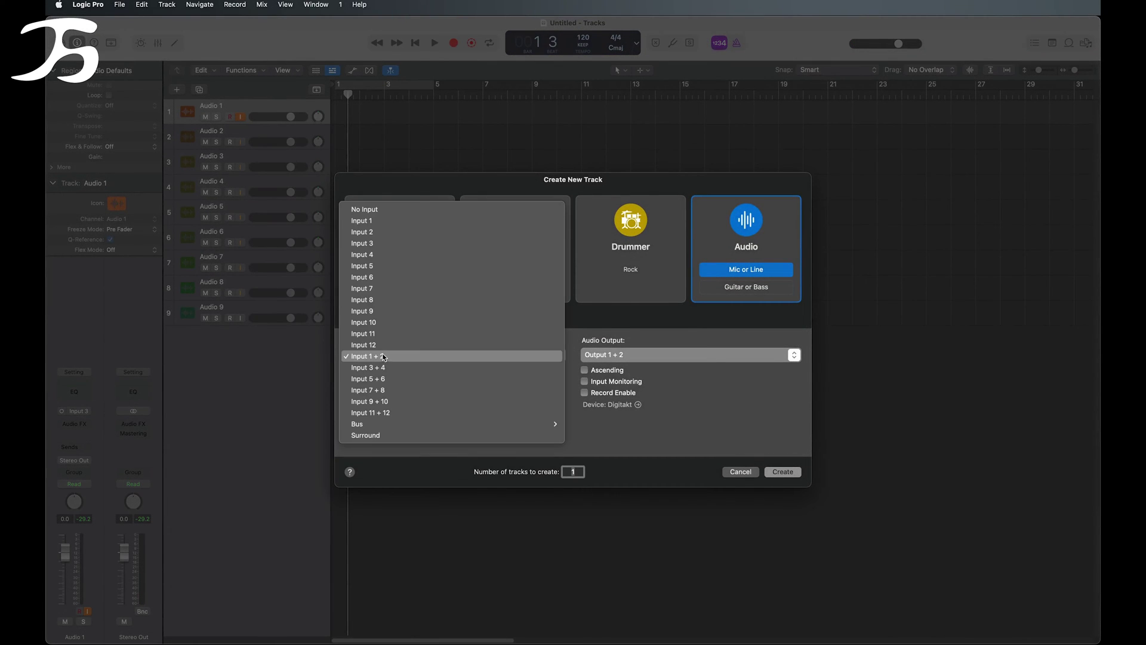
click(374, 241)
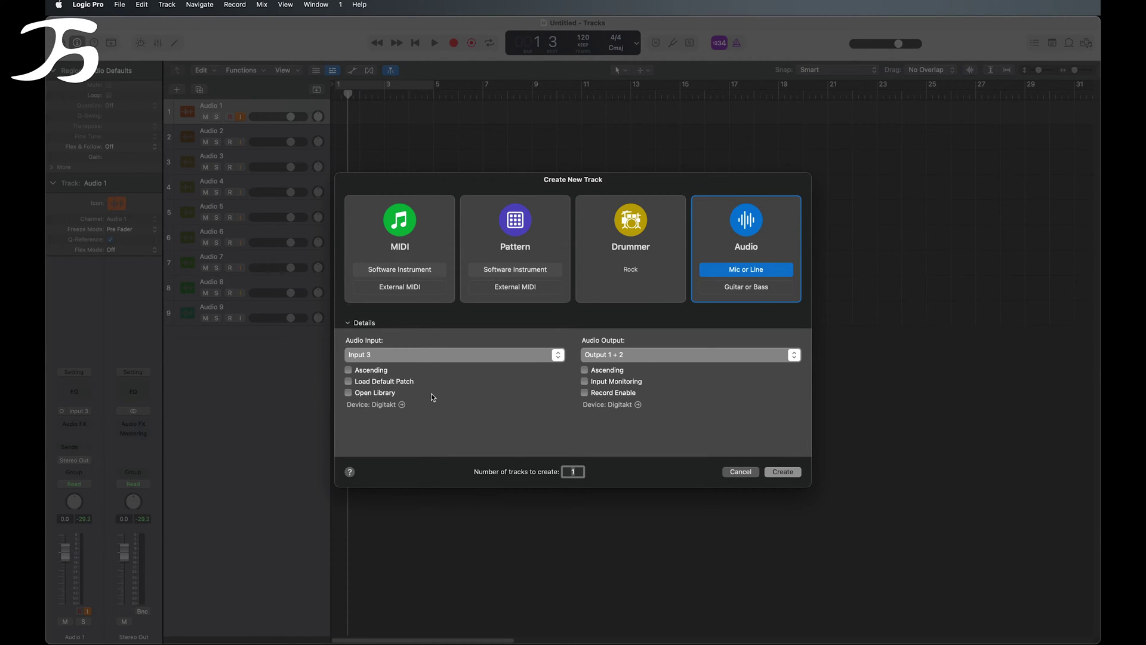
click(740, 473)
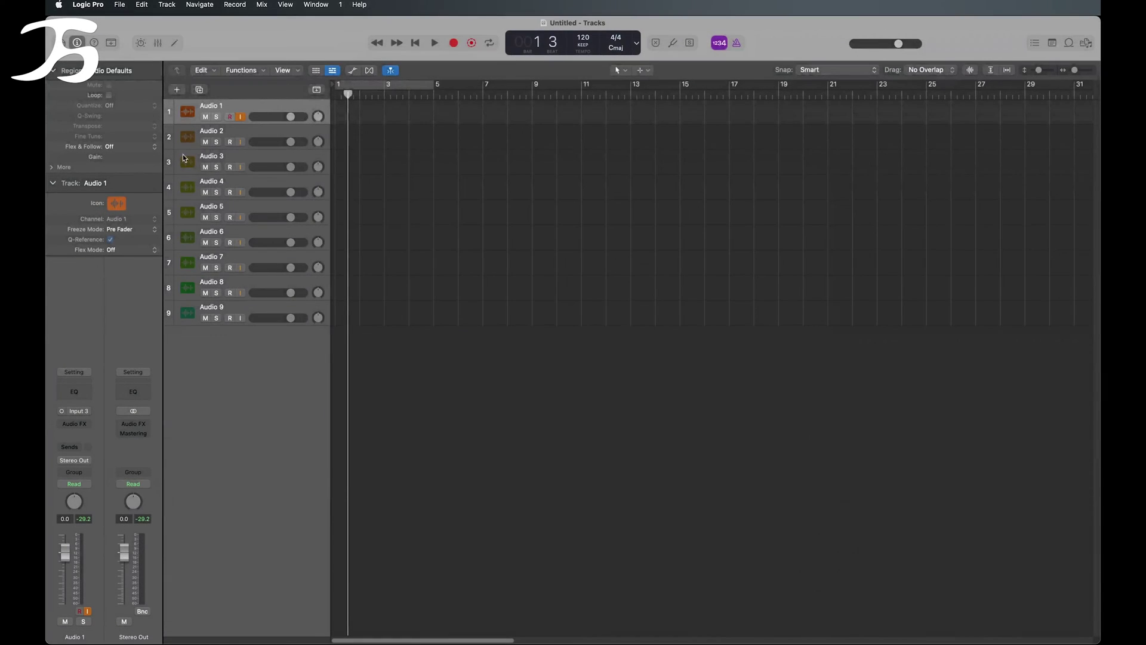
Step: Examine the input assigned to each of the tracks Audio 2 through Audio 9
click(235, 136)
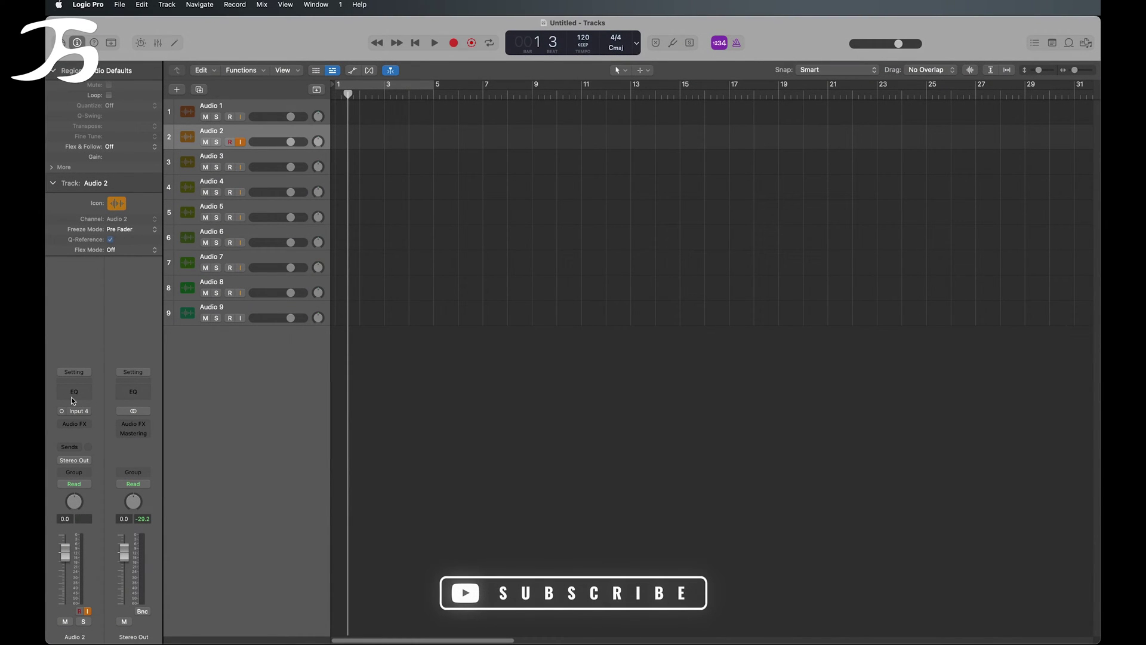
click(232, 154)
click(230, 196)
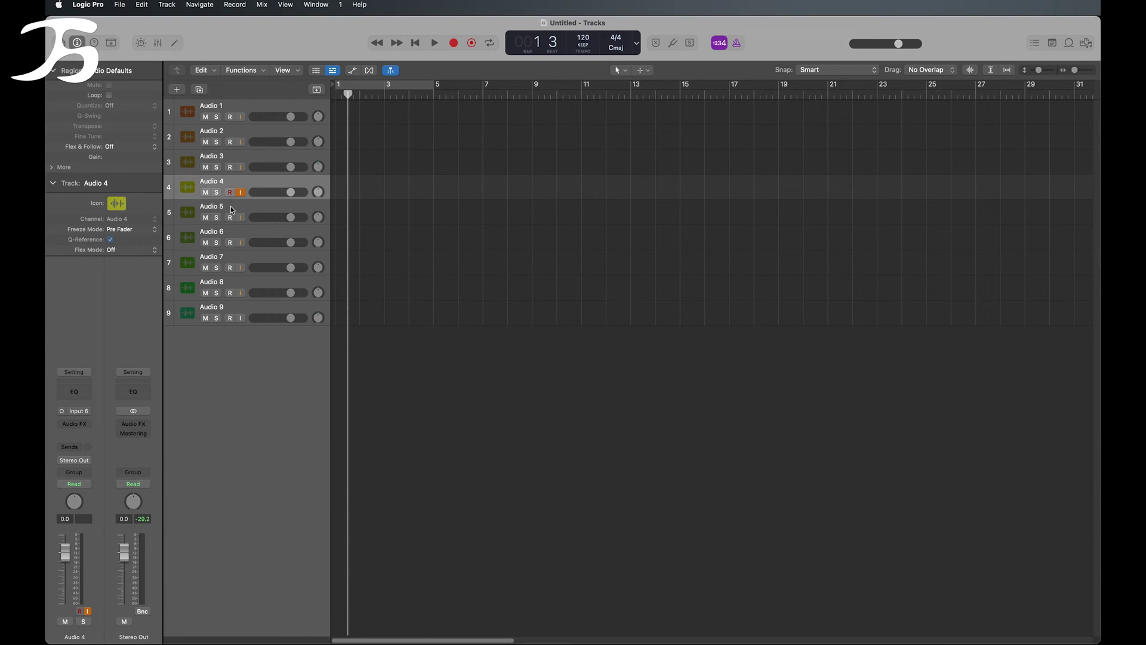
click(231, 211)
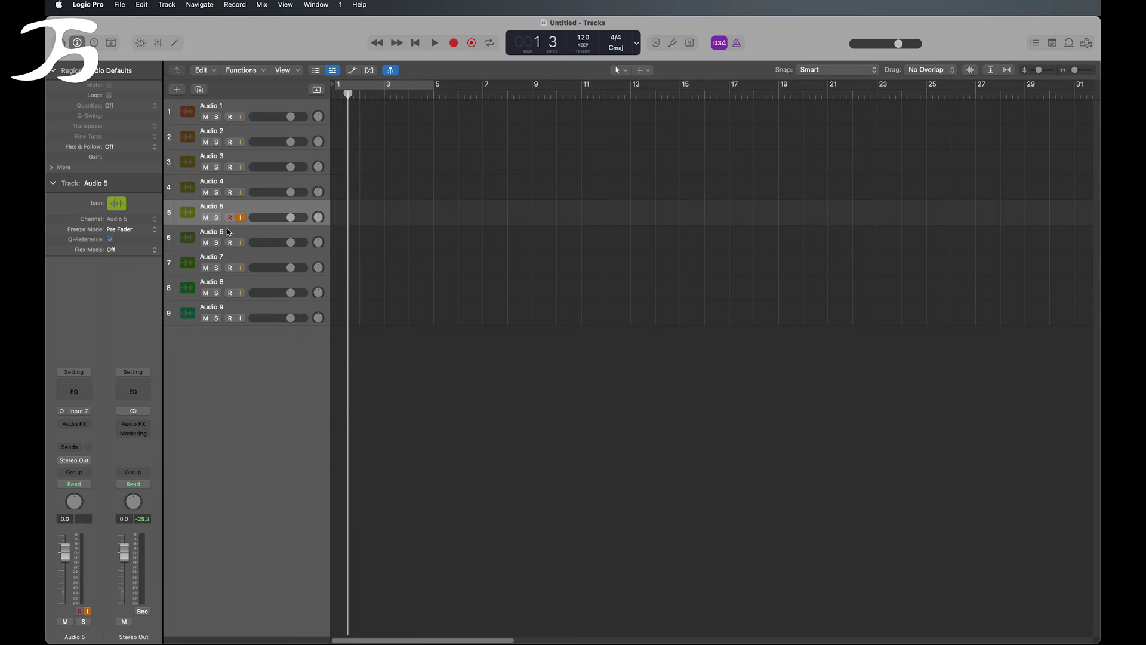
click(228, 234)
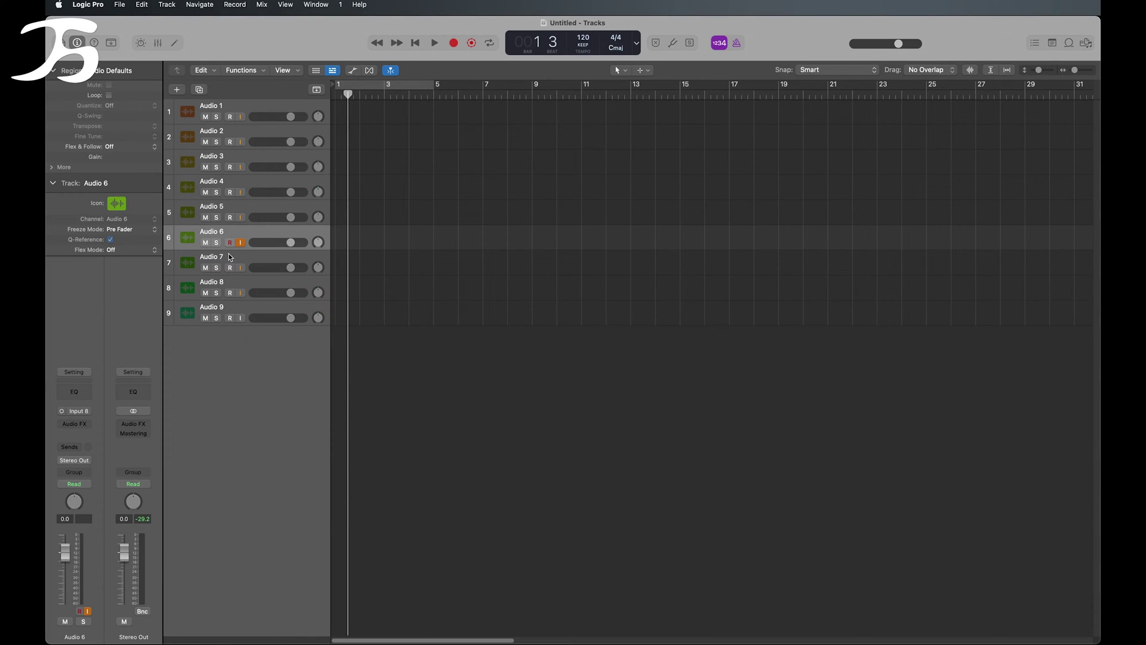
click(232, 261)
click(232, 284)
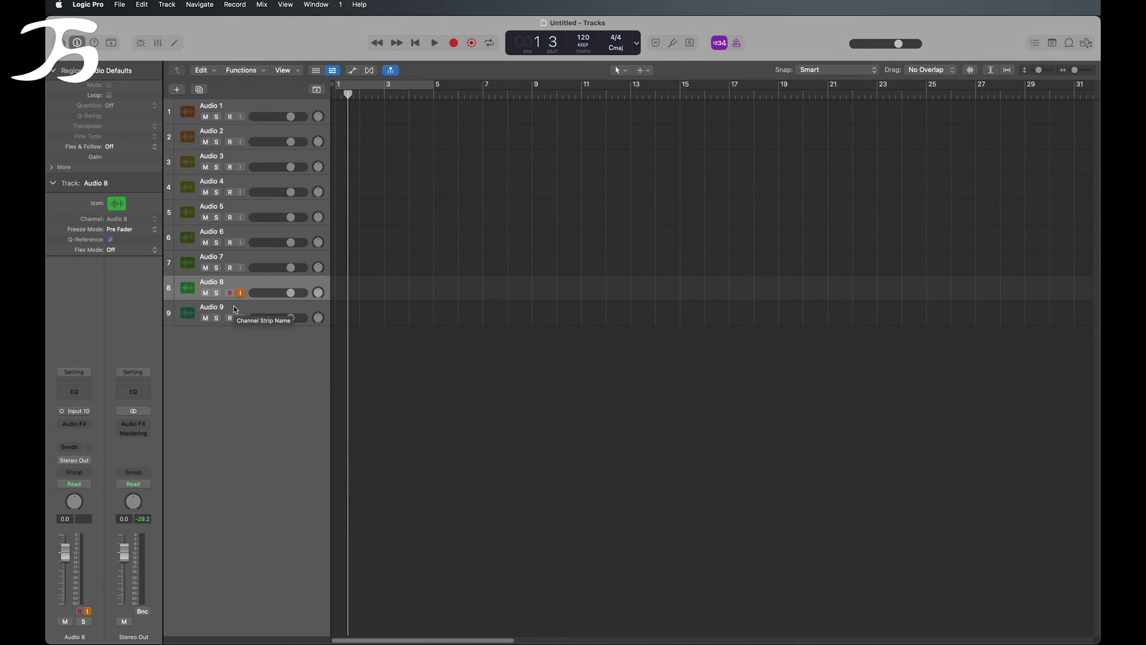
click(234, 308)
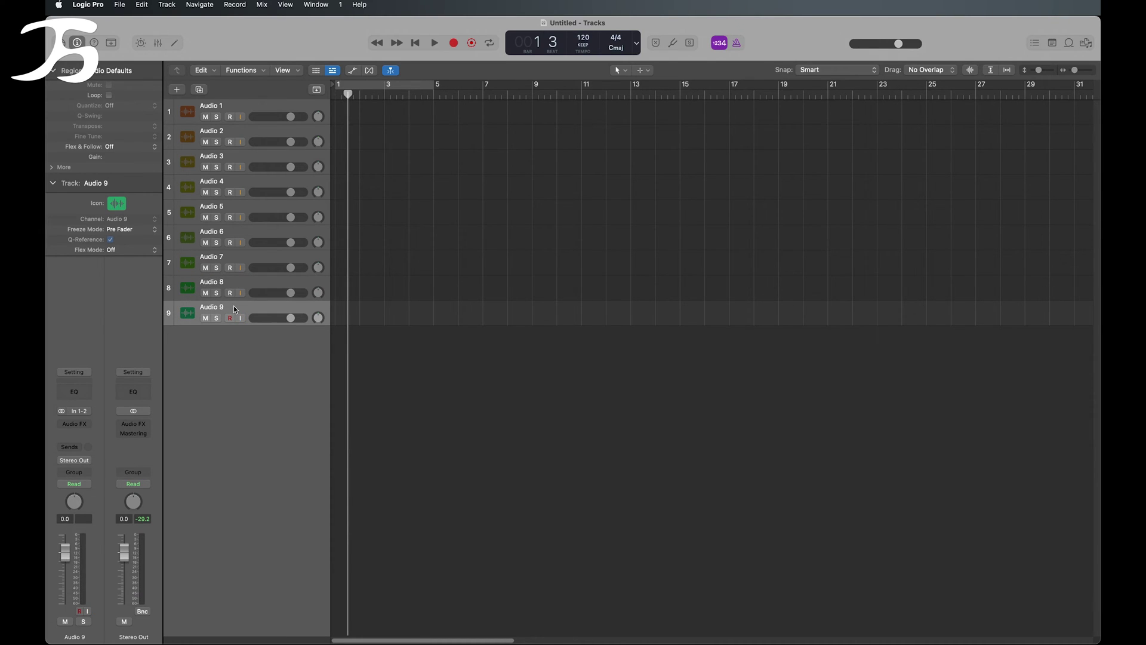
Step: Examine the stereo input pair Input 1 + 2 offered for a new audio track, and leave without creating the track
click(177, 90)
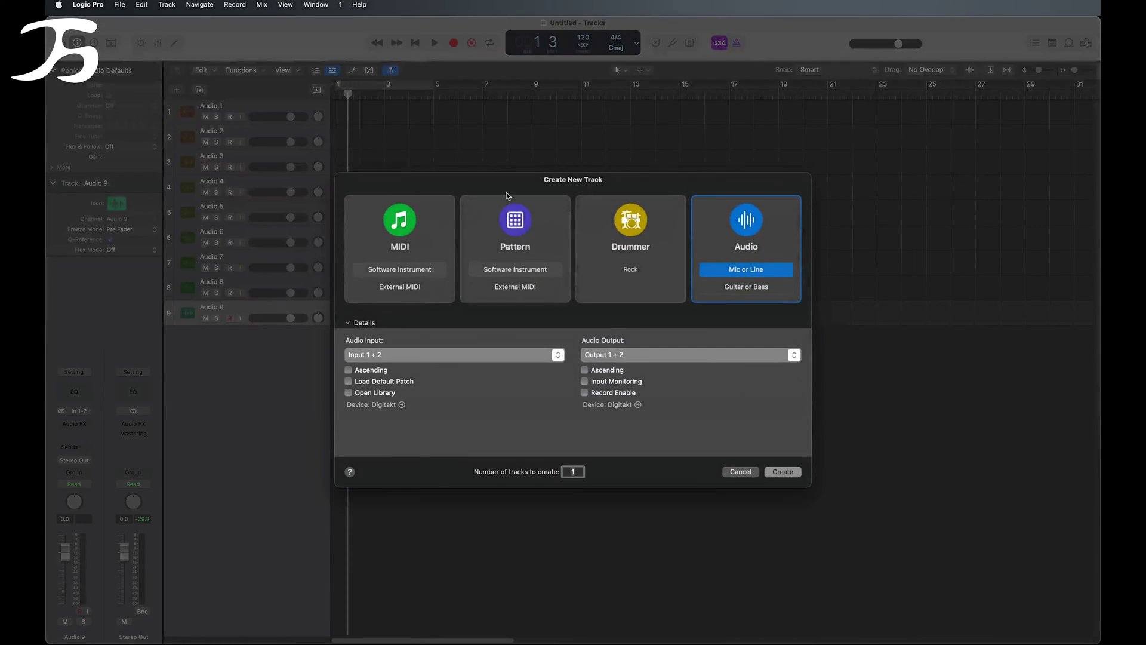
click(559, 354)
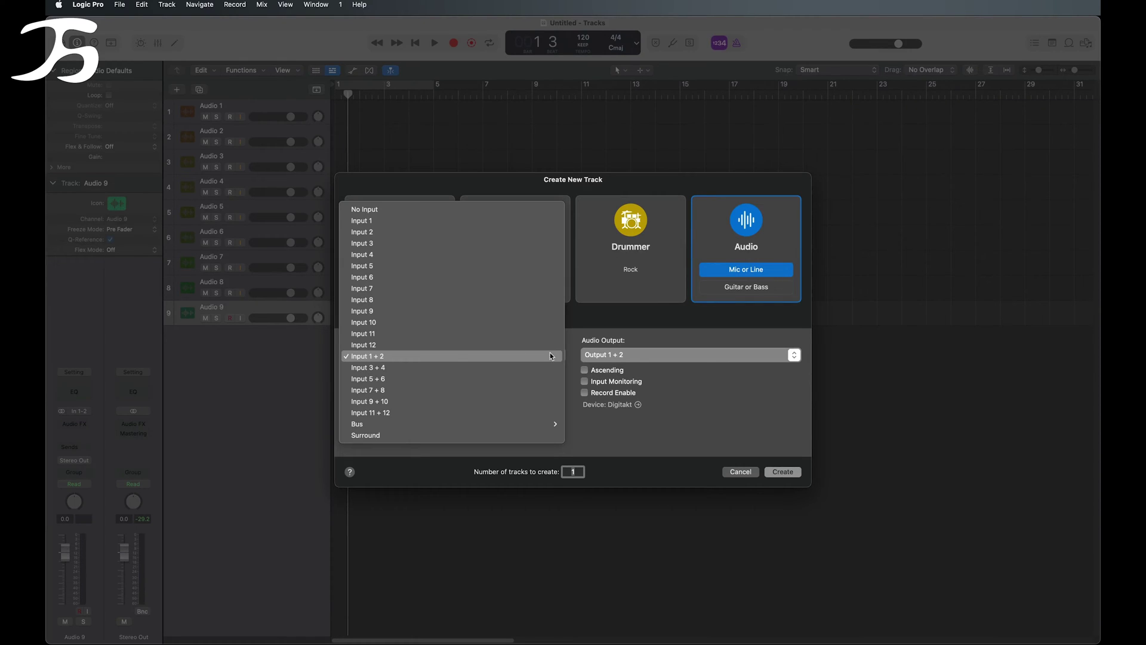
click(447, 356)
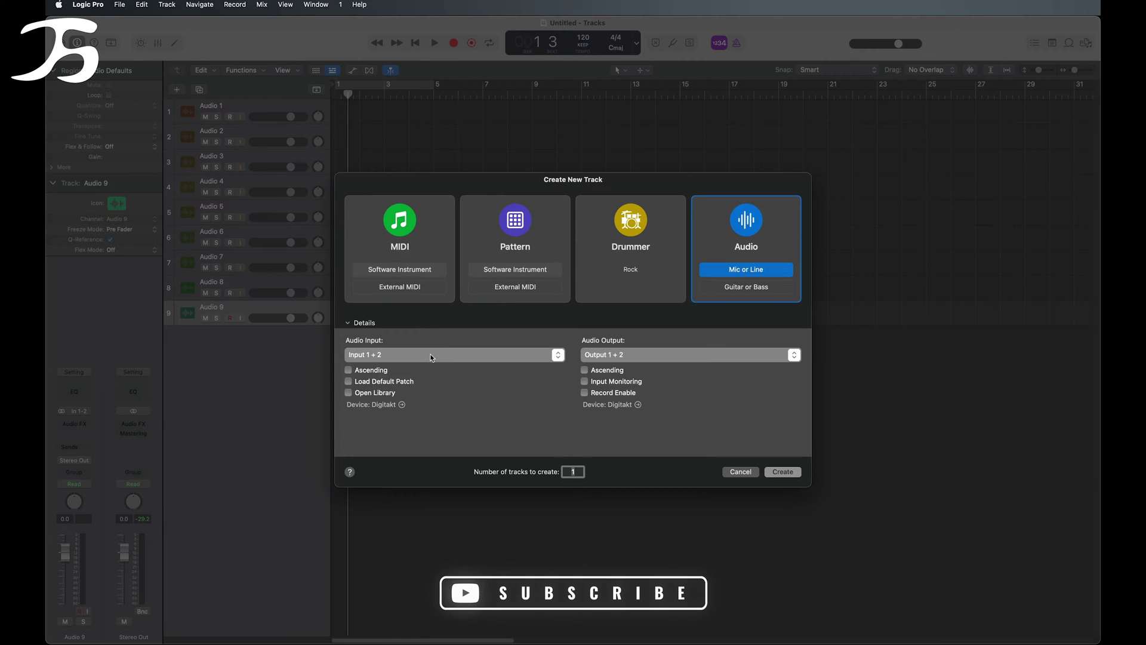
click(734, 472)
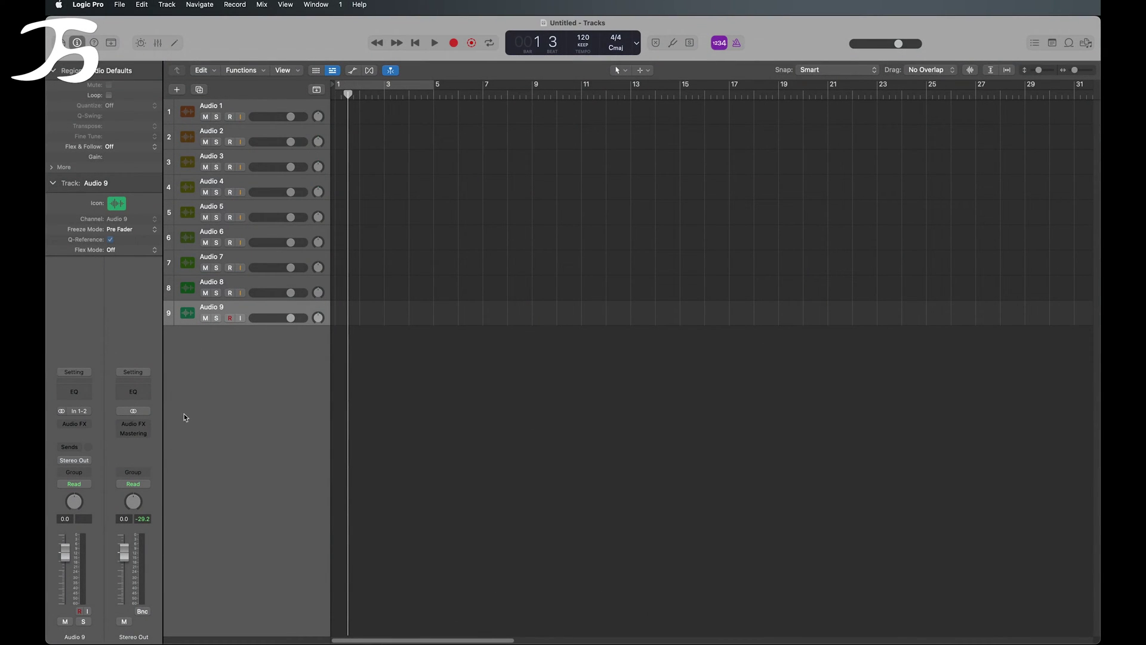
Step: Select tracks Audio 1 through Audio 9 together, record-enable them all, and return the playhead to the project start
shift+click(208, 109)
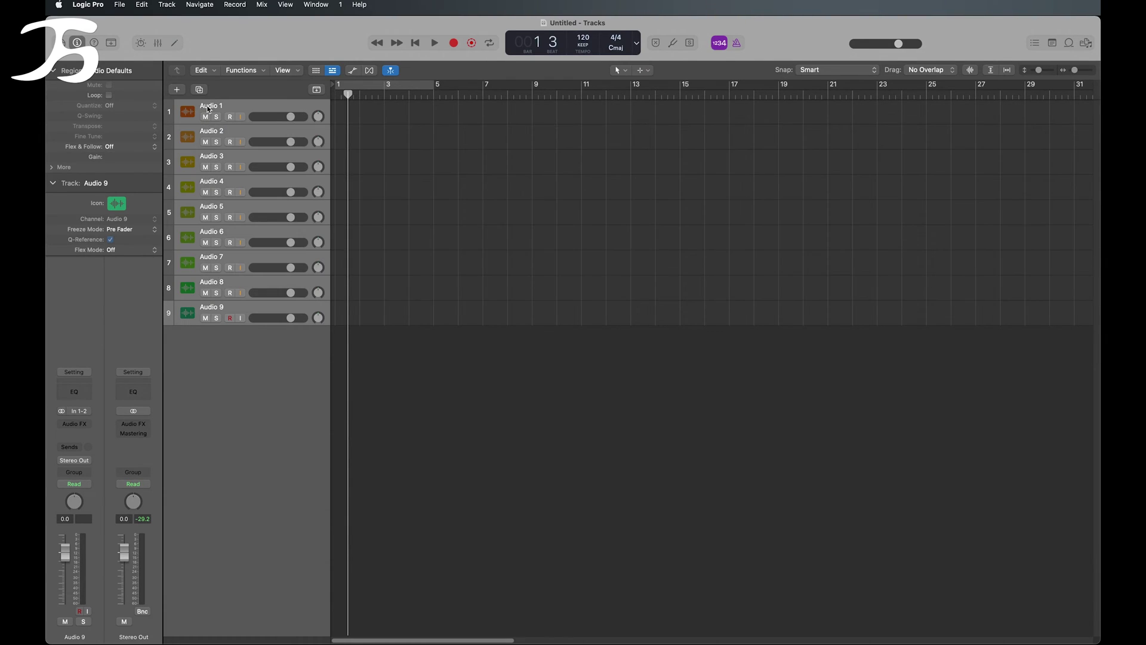
click(230, 318)
click(229, 318)
click(416, 43)
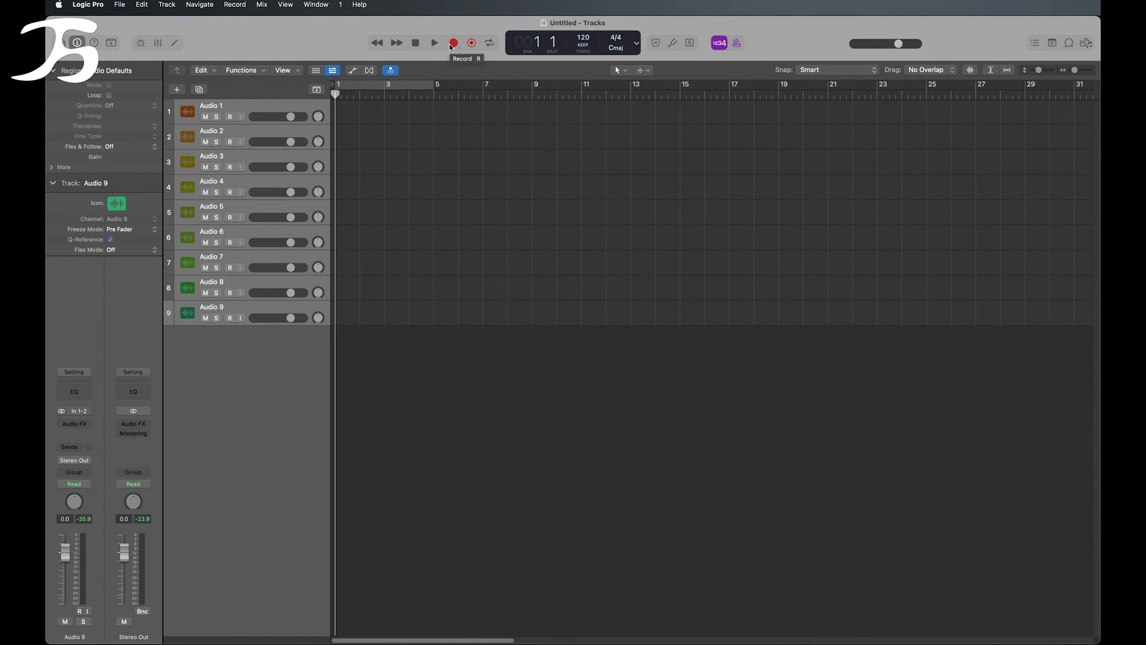
Step: Record a take on all nine tracks, turning the metronome off during recording, and briefly play it back
click(453, 43)
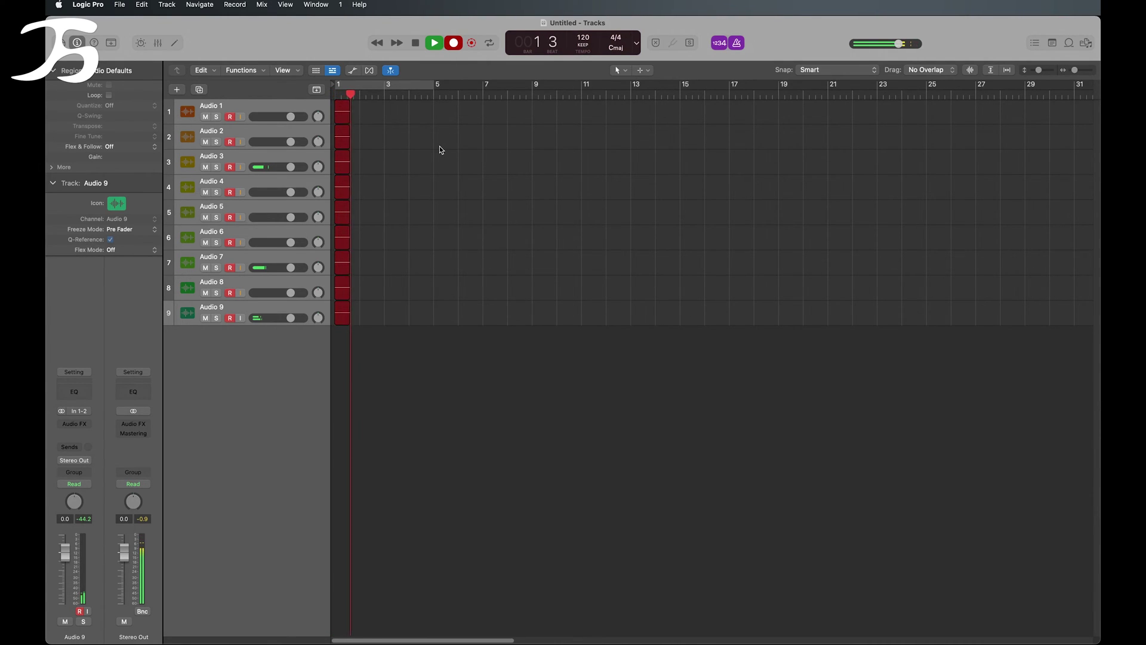
click(736, 47)
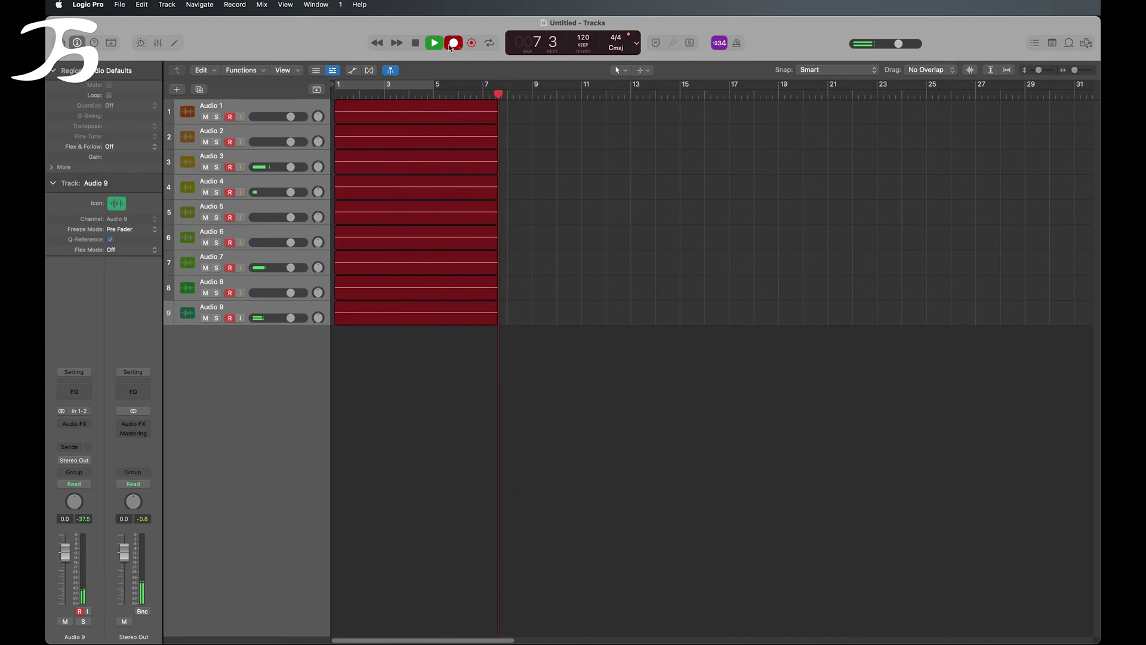
click(418, 45)
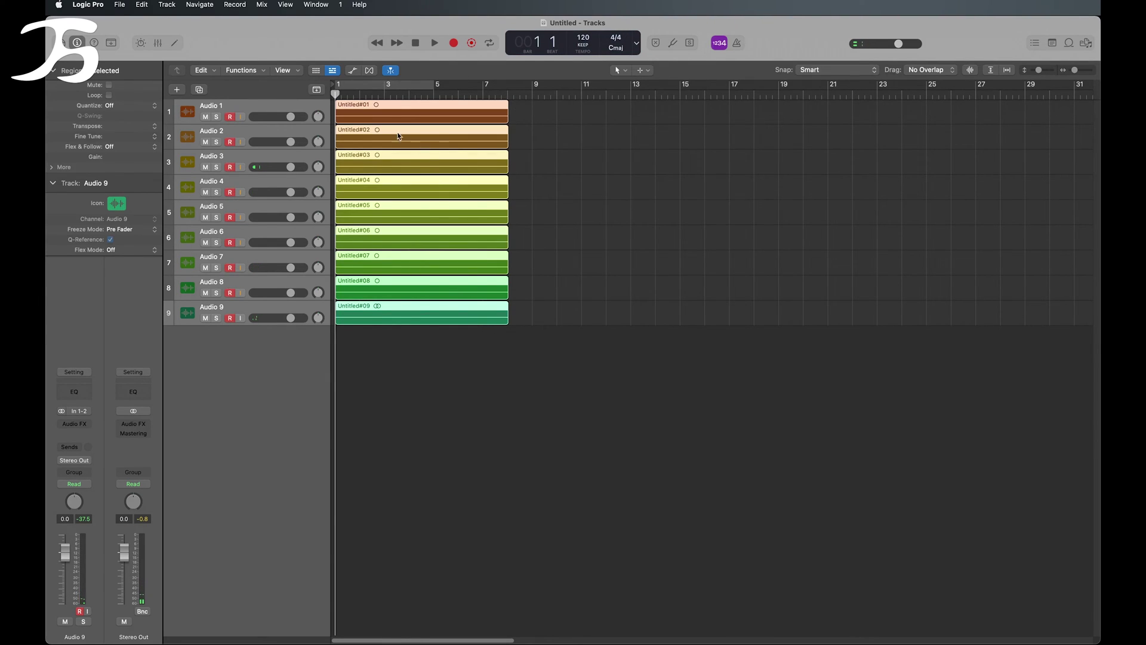
click(432, 44)
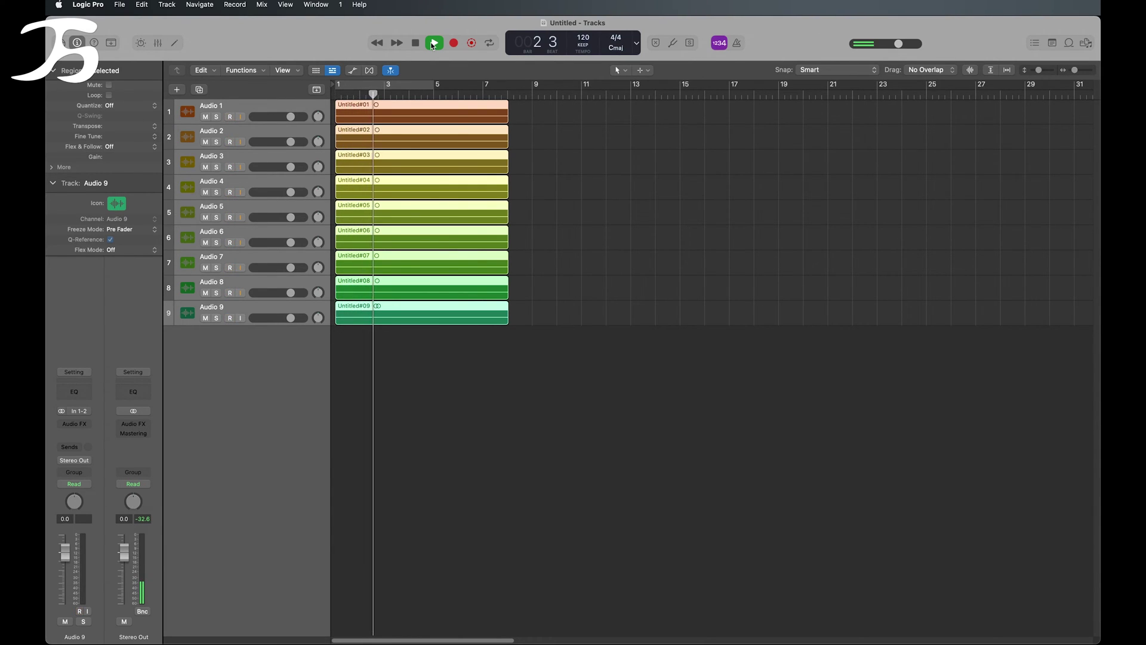
click(417, 43)
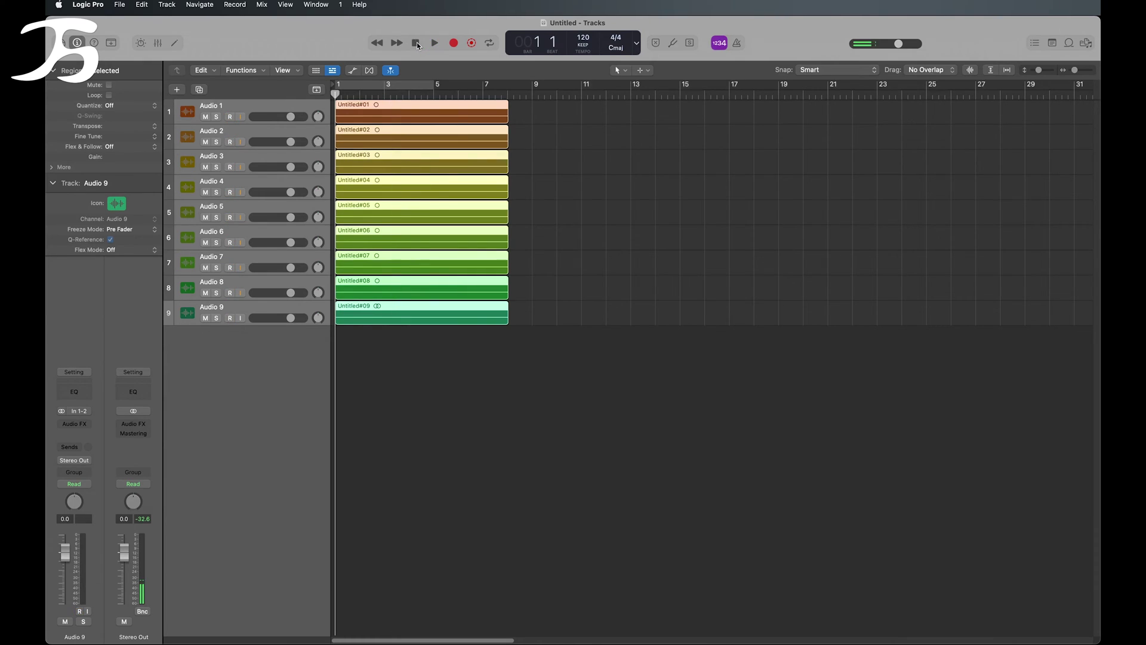
Step: Set the project tempo to 95 BPM, and delete all nine recorded regions together with their audio files
drag(577, 48, 577, 62)
click(502, 122)
drag(502, 122, 361, 308)
key(Delete)
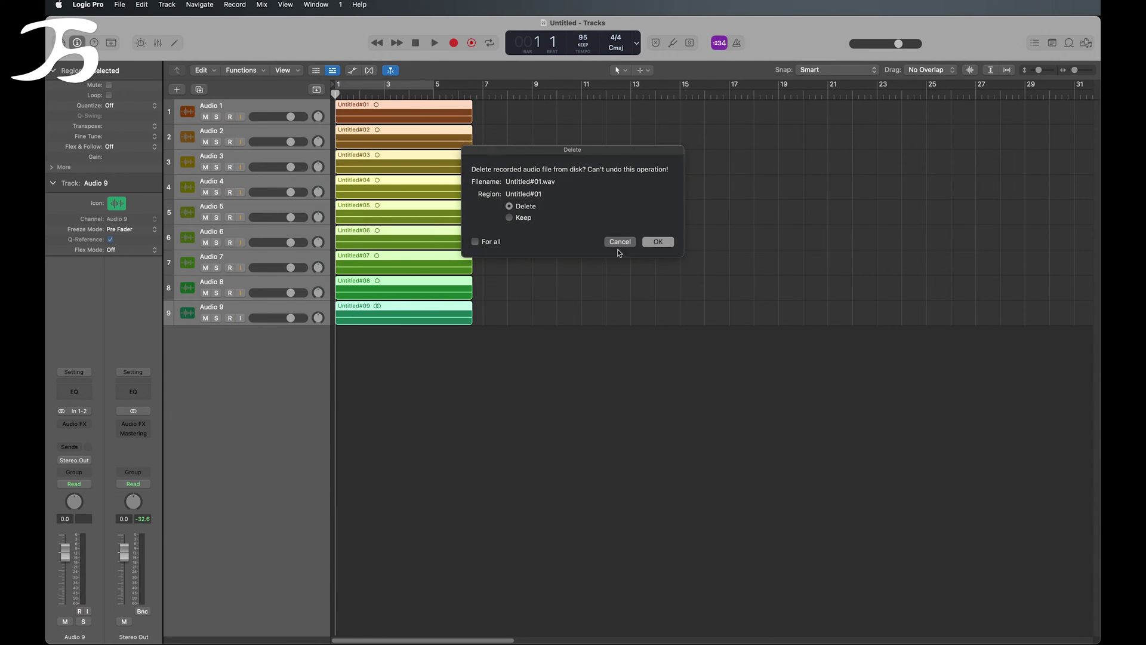
click(656, 241)
click(651, 244)
click(651, 243)
click(651, 244)
click(475, 241)
click(652, 243)
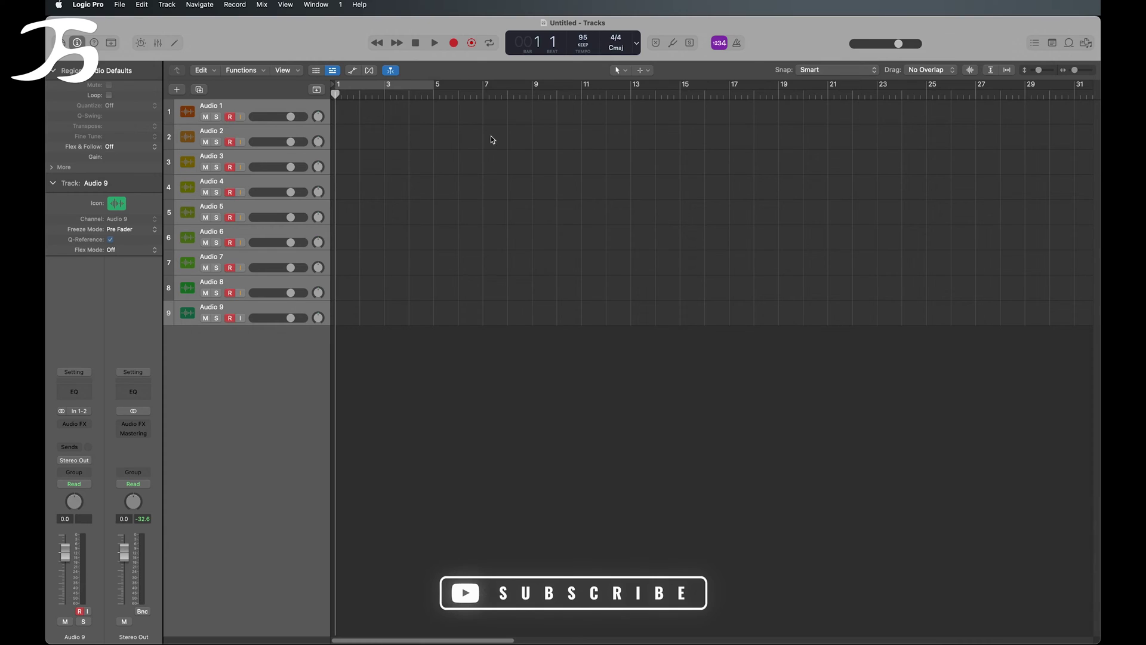
Step: Record a new take on all nine tracks, and play it back from the start with the metronome off
click(740, 43)
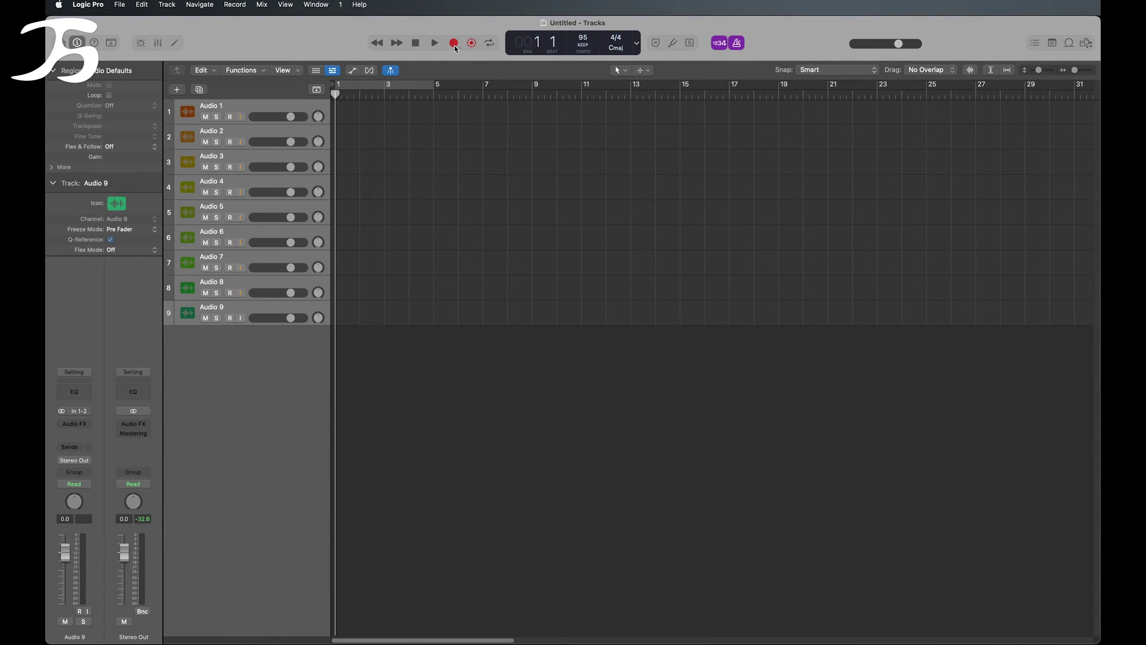
click(454, 45)
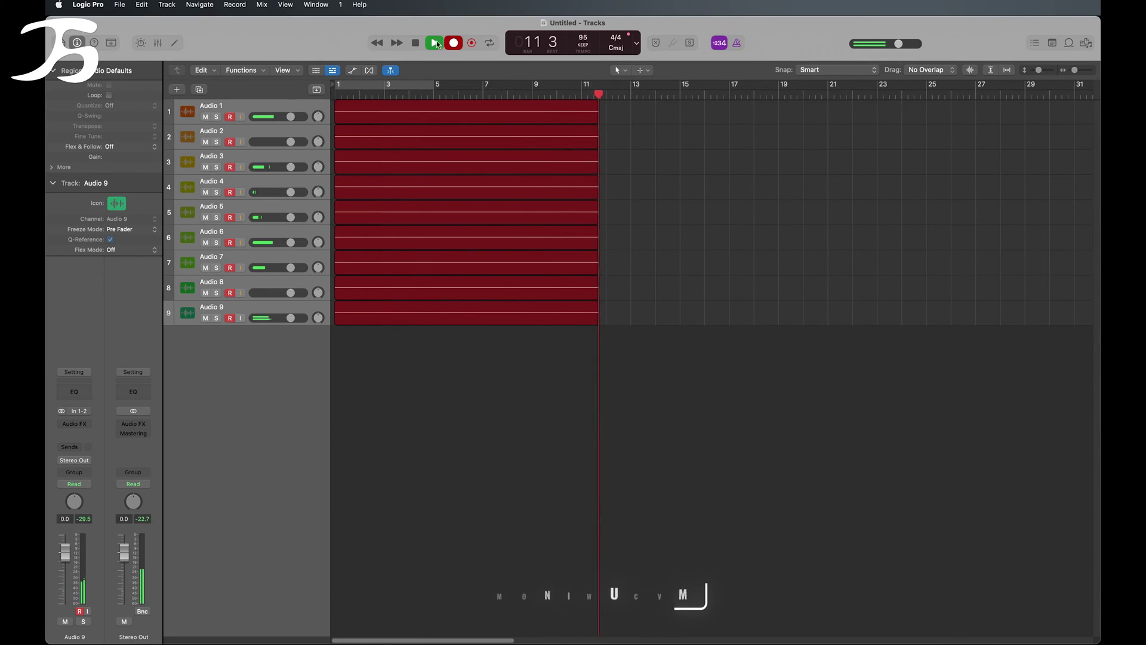
click(416, 42)
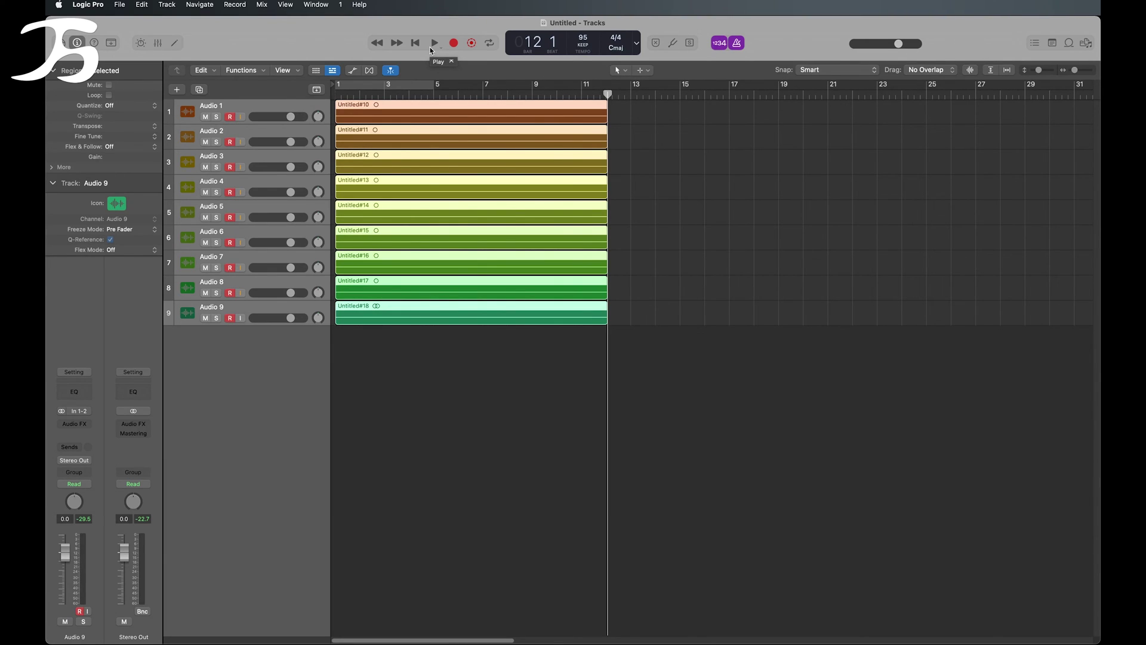
click(416, 43)
click(434, 43)
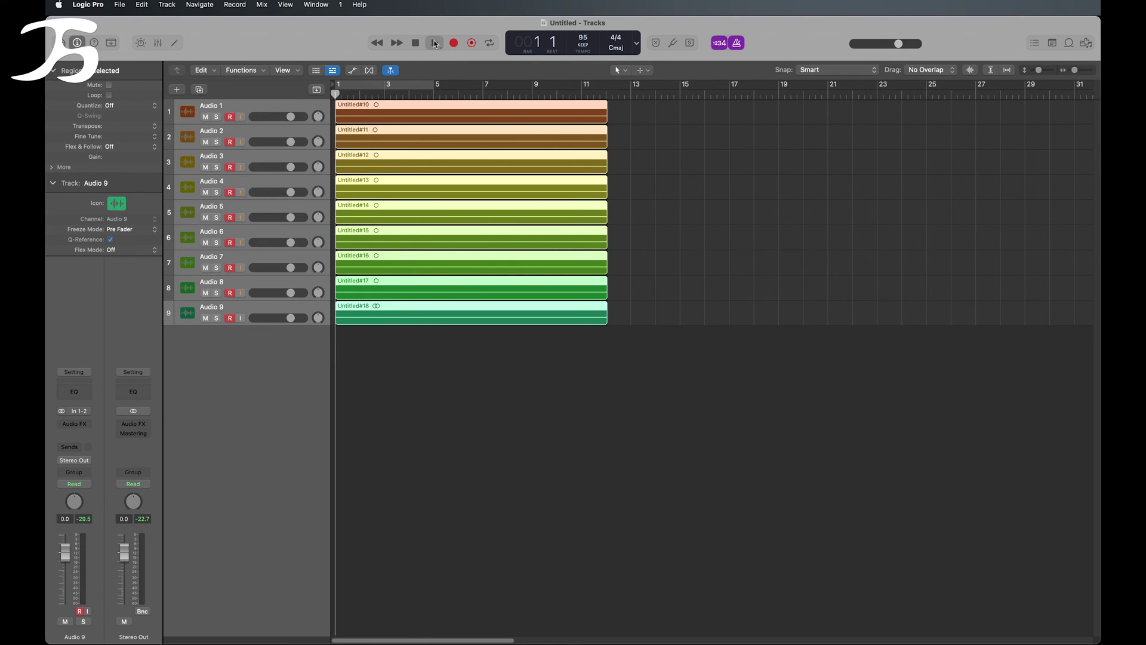
click(737, 43)
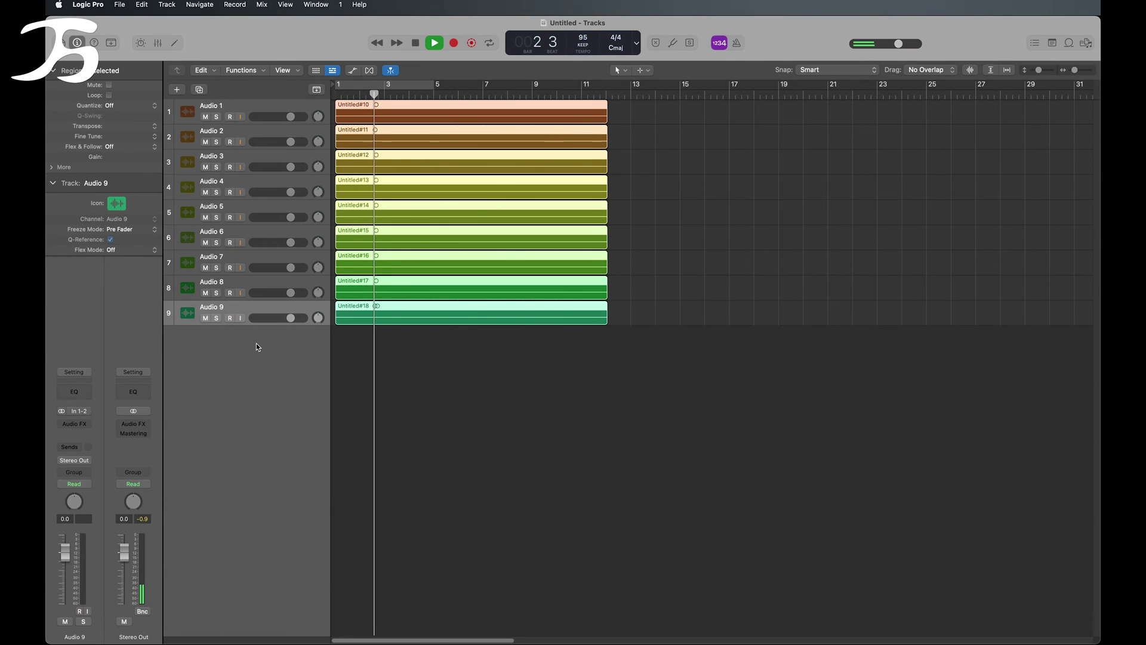
Step: Disable recording on Audio 1 through Audio 9, select Audio 9, and stop playback
click(224, 286)
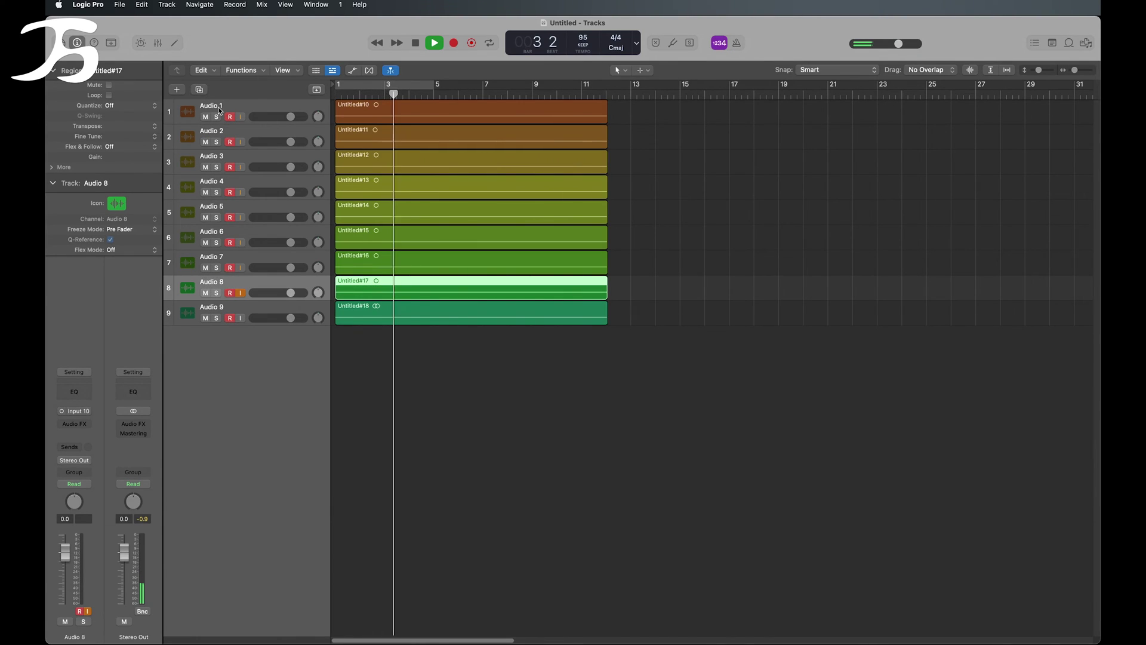
key(super+a)
click(229, 117)
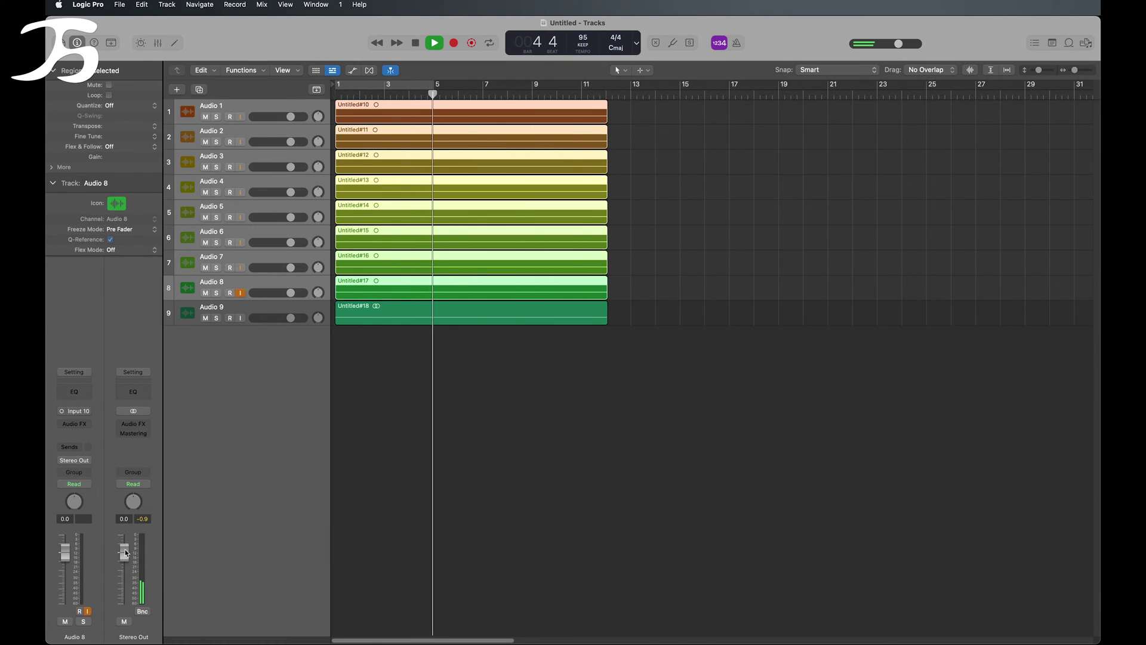
click(230, 318)
click(241, 308)
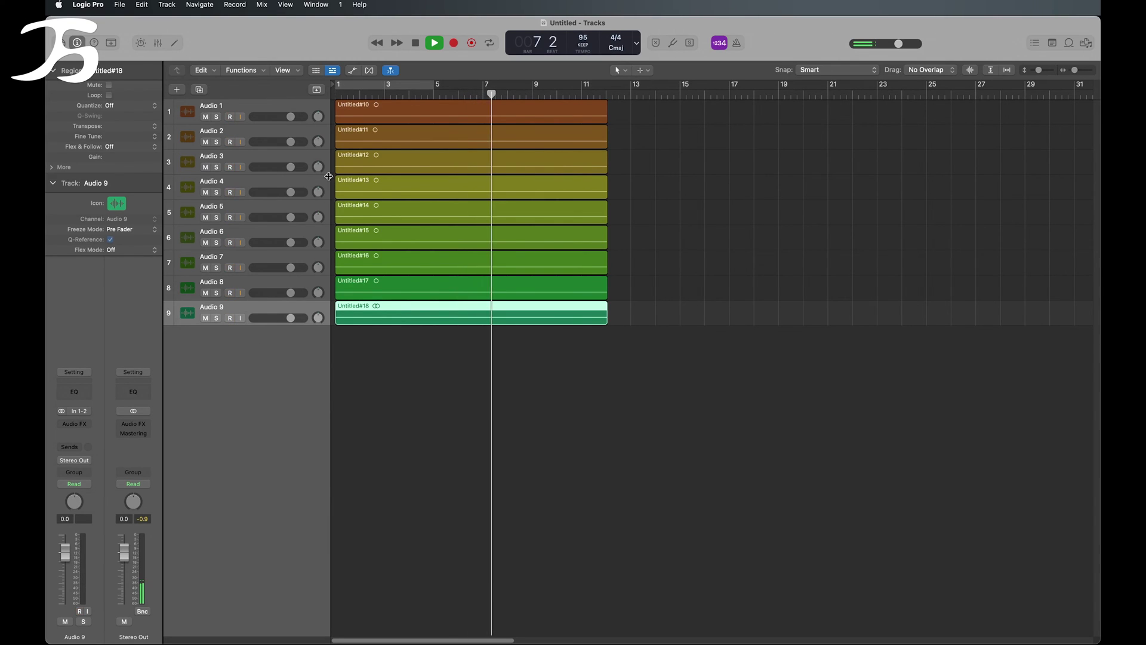
double_click(416, 43)
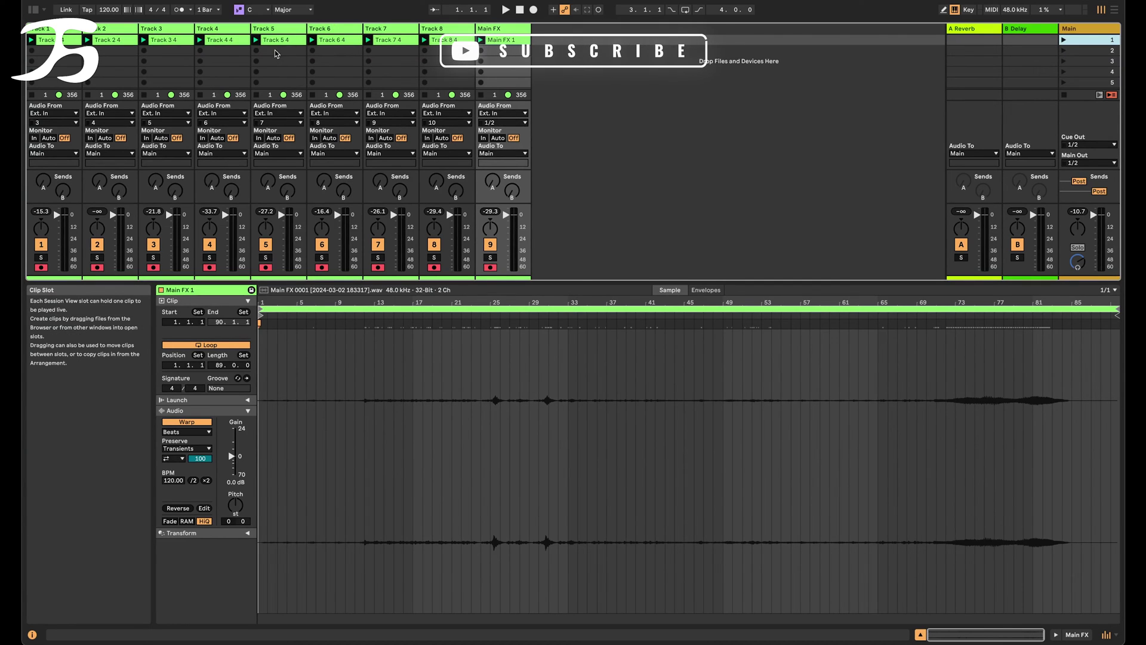
Step: Switch back to Ableton Live and examine the waveforms of the recorded Track 1 and Track 2 clips
click(274, 28)
click(39, 47)
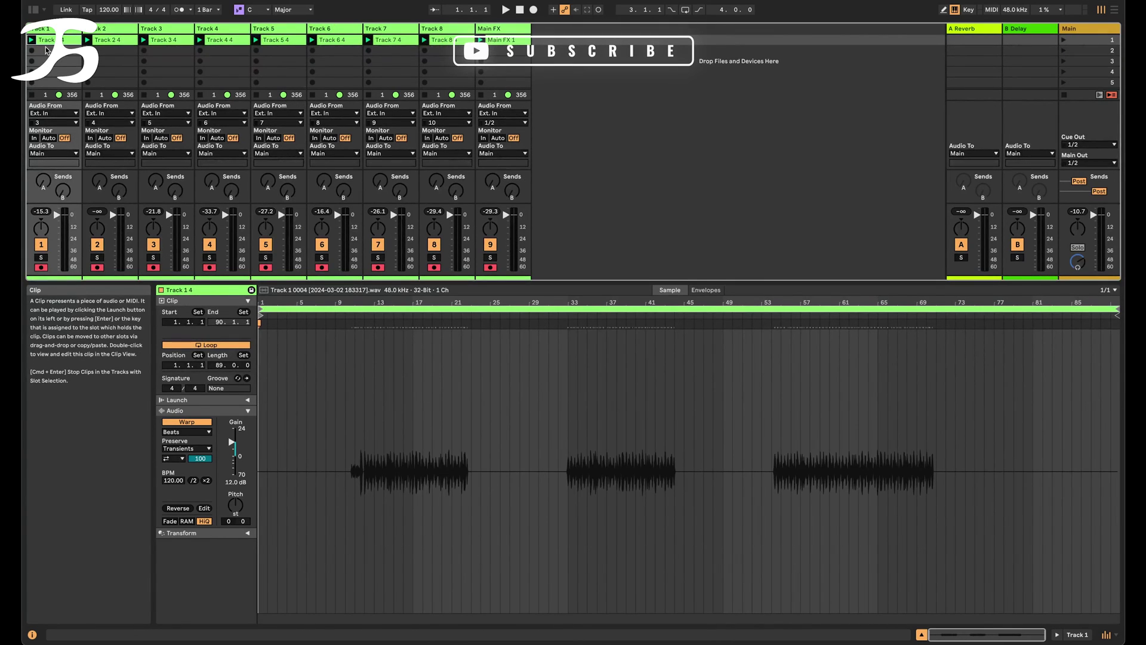
click(117, 36)
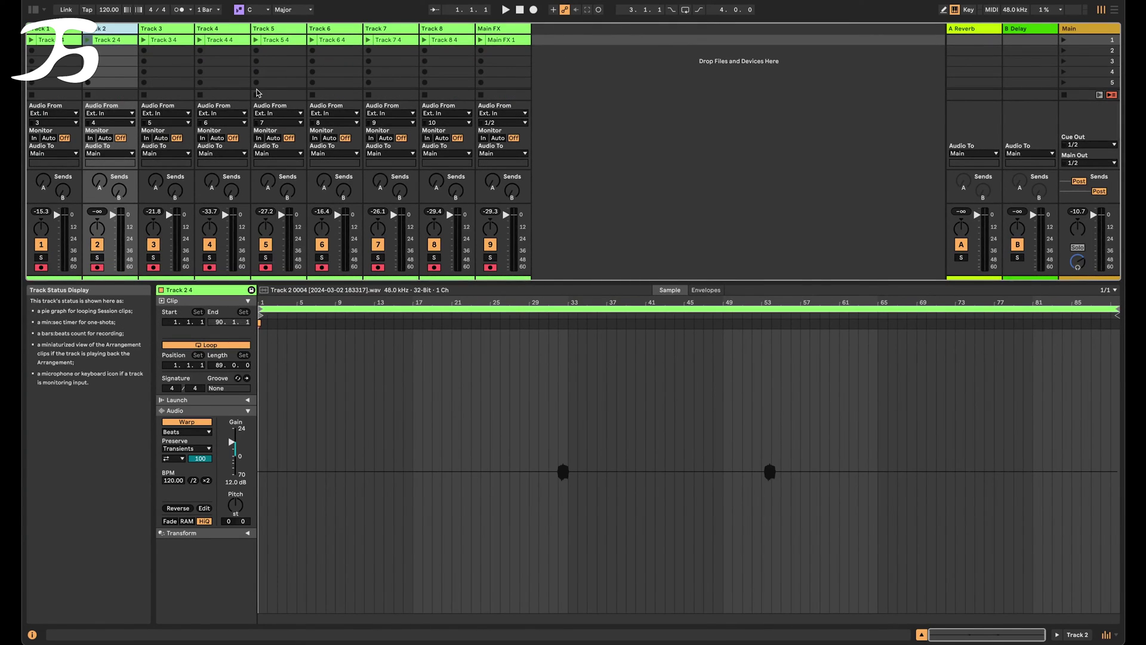
key(Left)
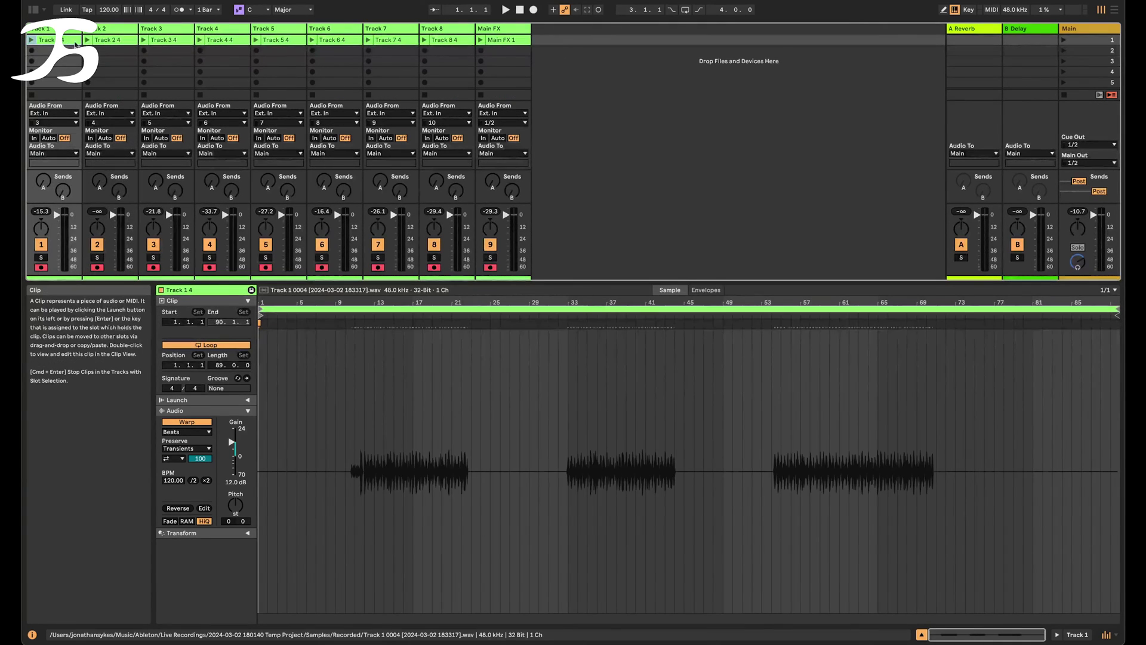
Step: Move the nine recorded clips from Session View into the Arrangement, placed at bar 1 on Track 1 through Main FX
shift+click(494, 40)
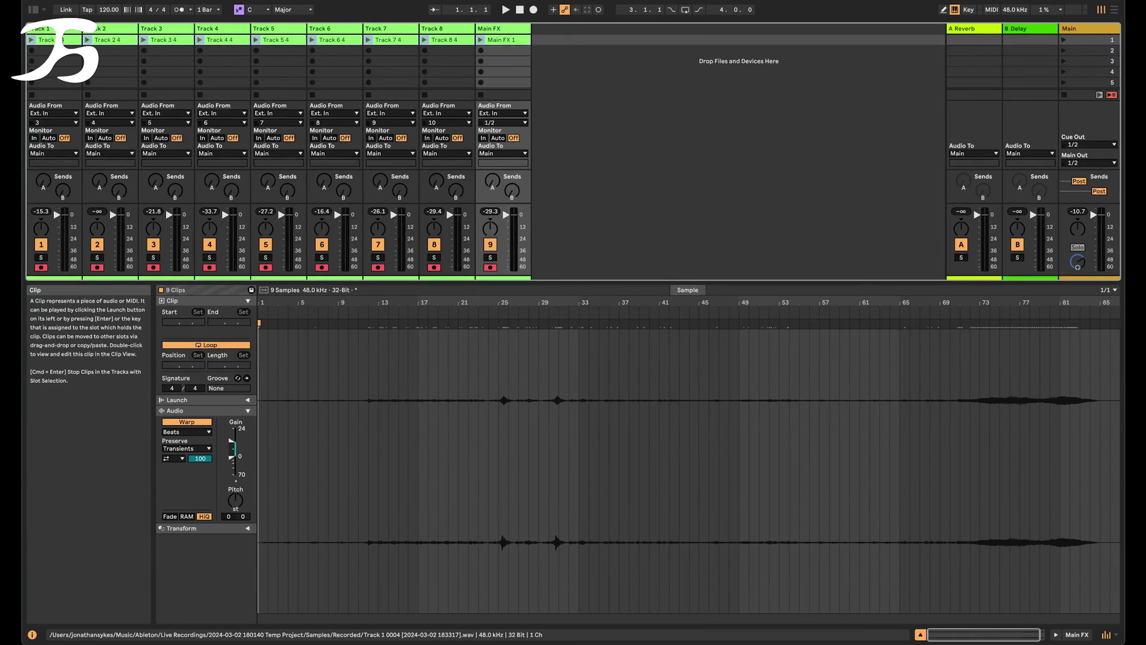
key(Tab)
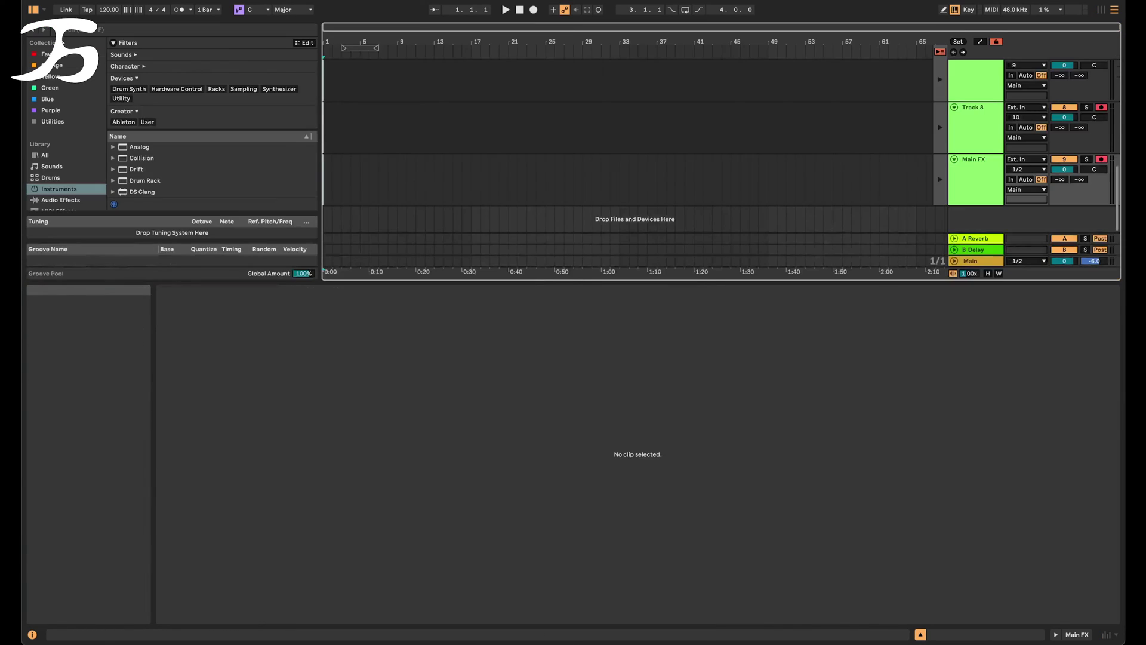
scroll(333, 76, up, 5)
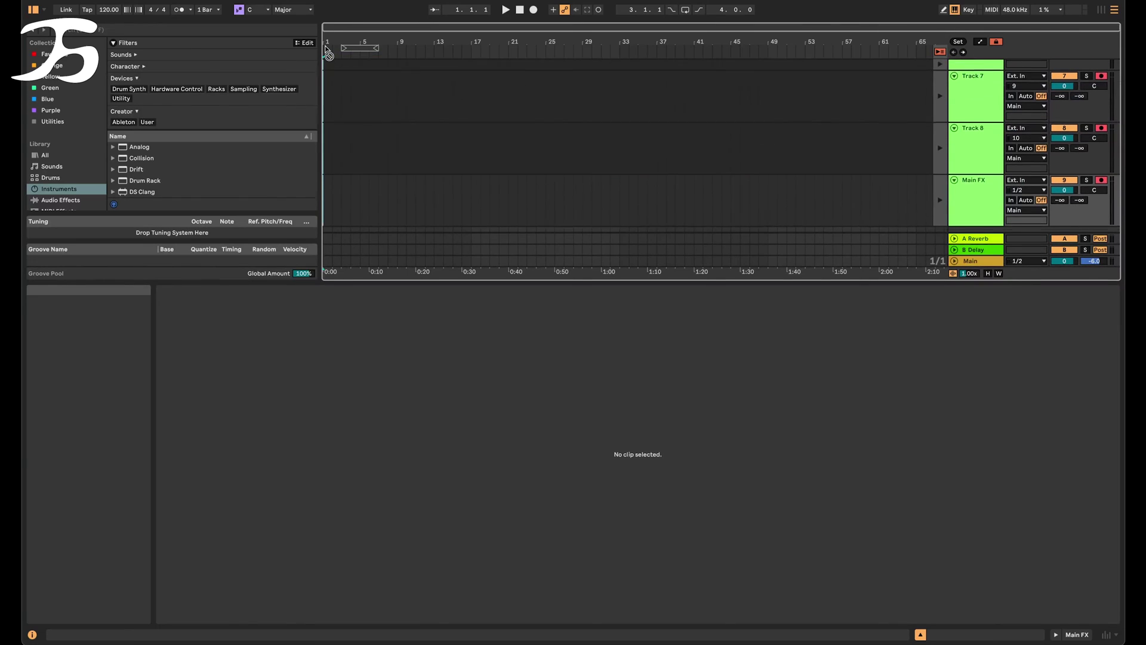
scroll(327, 55, up, 8)
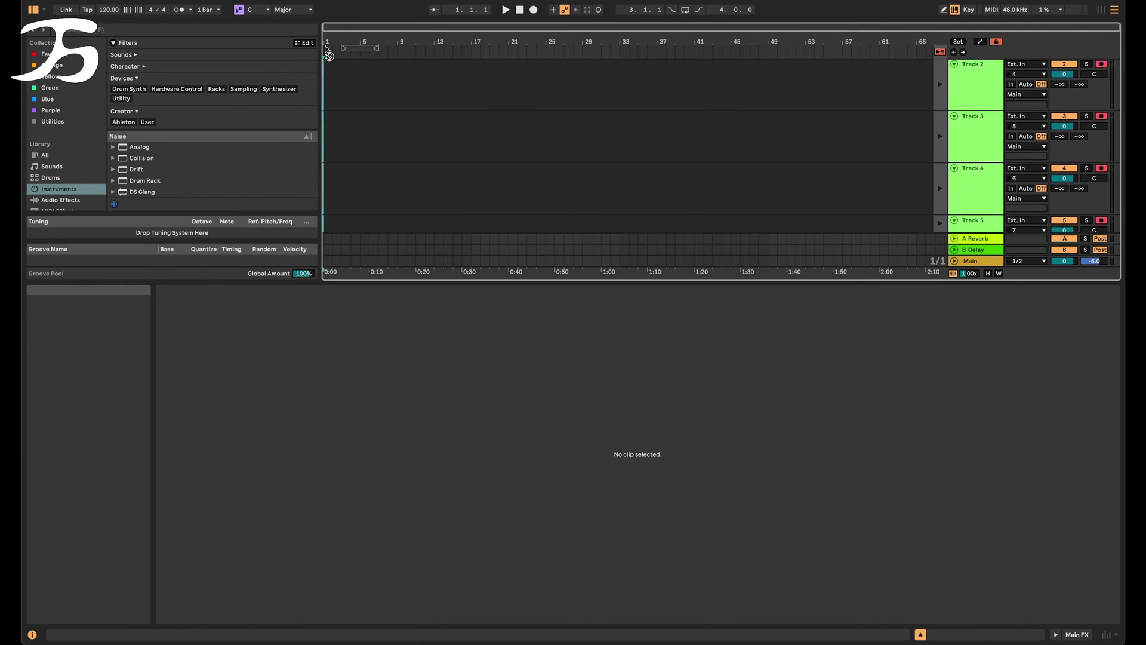
drag(328, 53, 324, 71)
Step: Hide the browser and clip details, return playback to the Arrangement, and fit all nine clips in the view
click(35, 11)
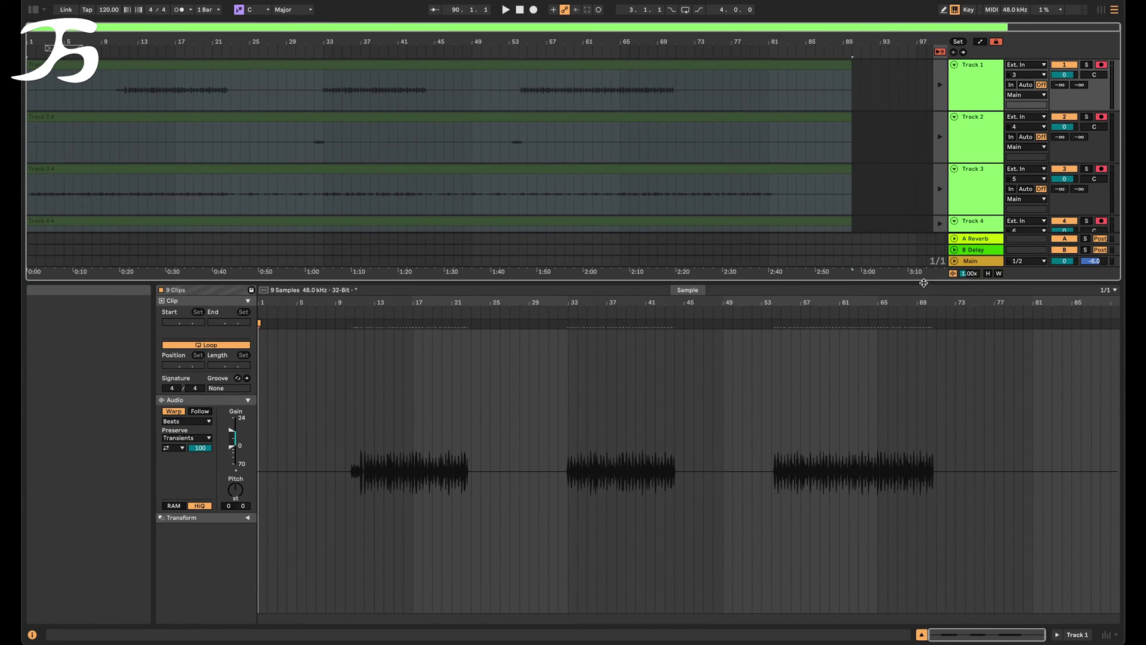
key(ctrl+alt+l)
click(940, 52)
key(ctrl+a)
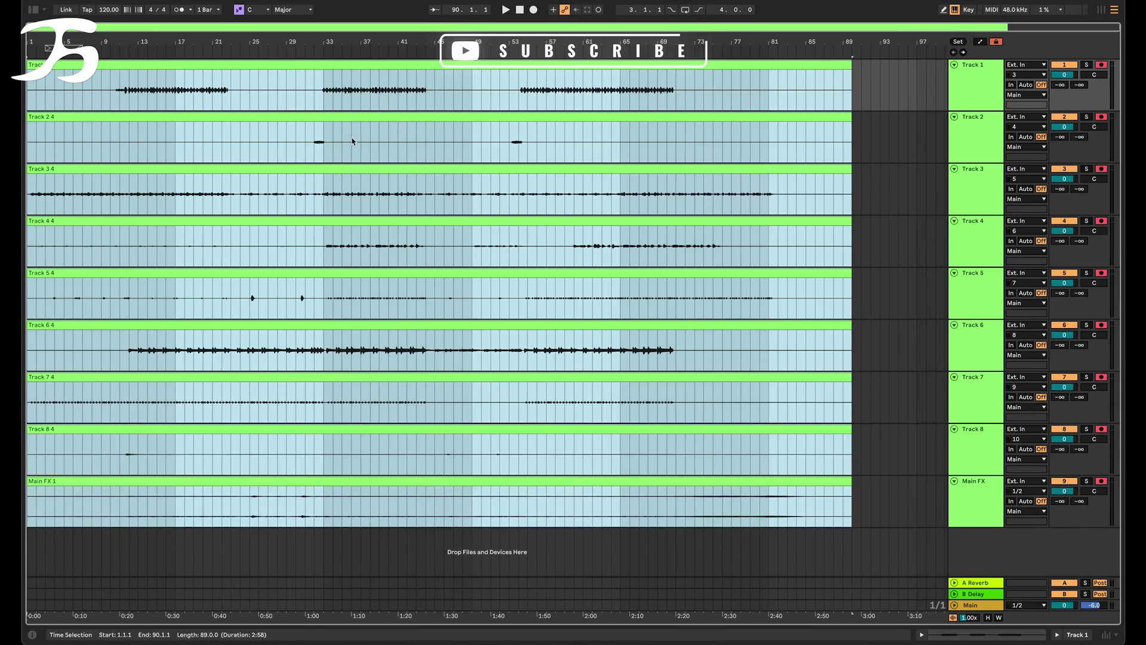
key(z)
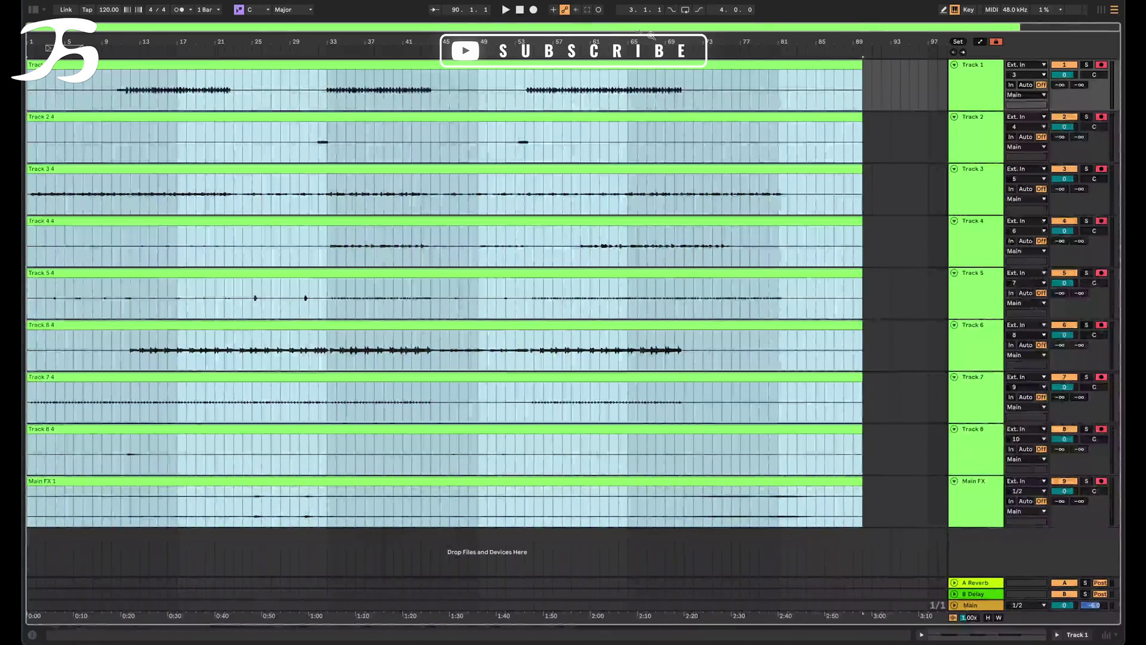
Step: Solo Track 3, play it from bar 4, and stop playback with the device view open
click(784, 194)
click(57, 194)
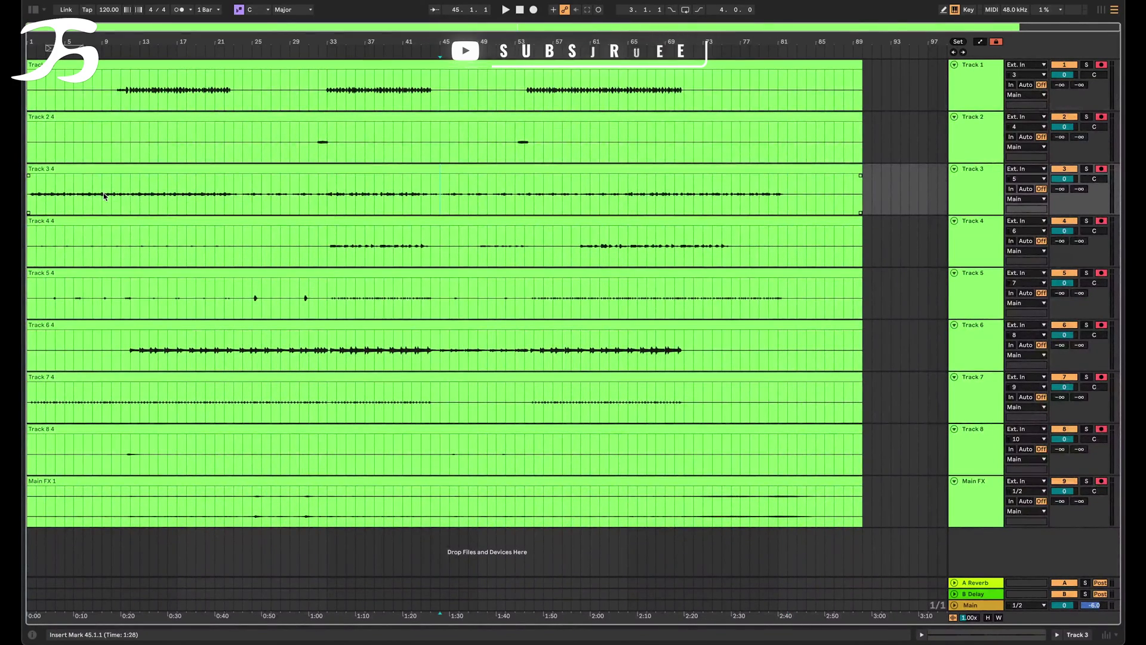
click(1082, 172)
key(space)
click(983, 608)
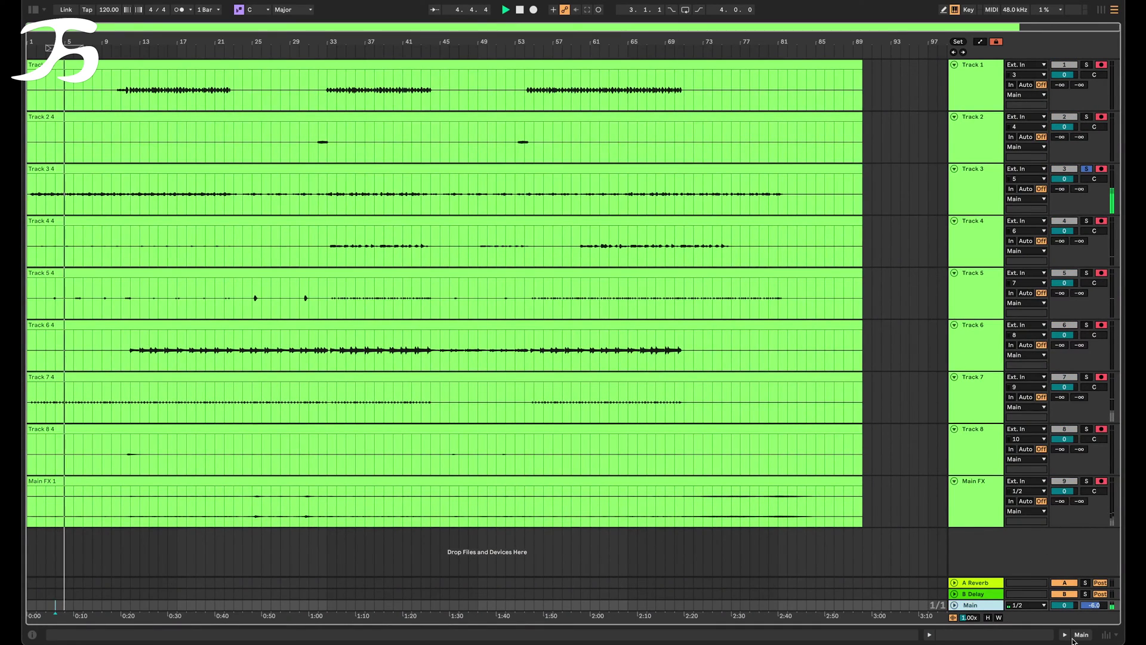
key(ctrl+alt+l)
key(space)
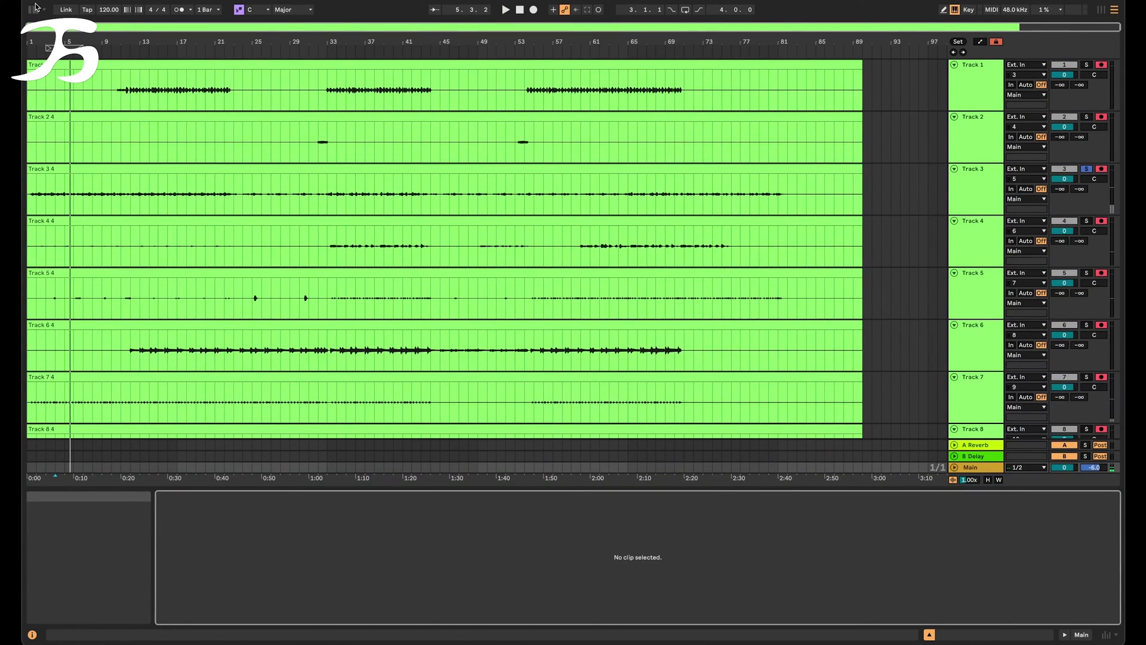
Step: Add the EQ Eight audio effect to Track 3, and hide the browser again
key(ctrl+alt+b)
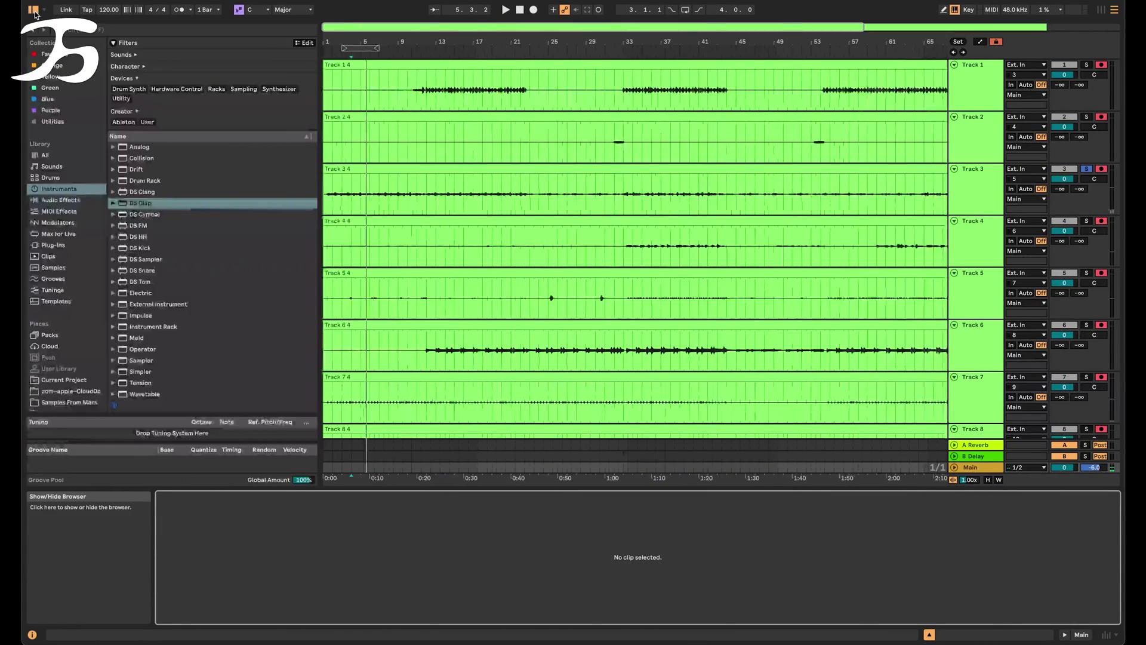
click(60, 201)
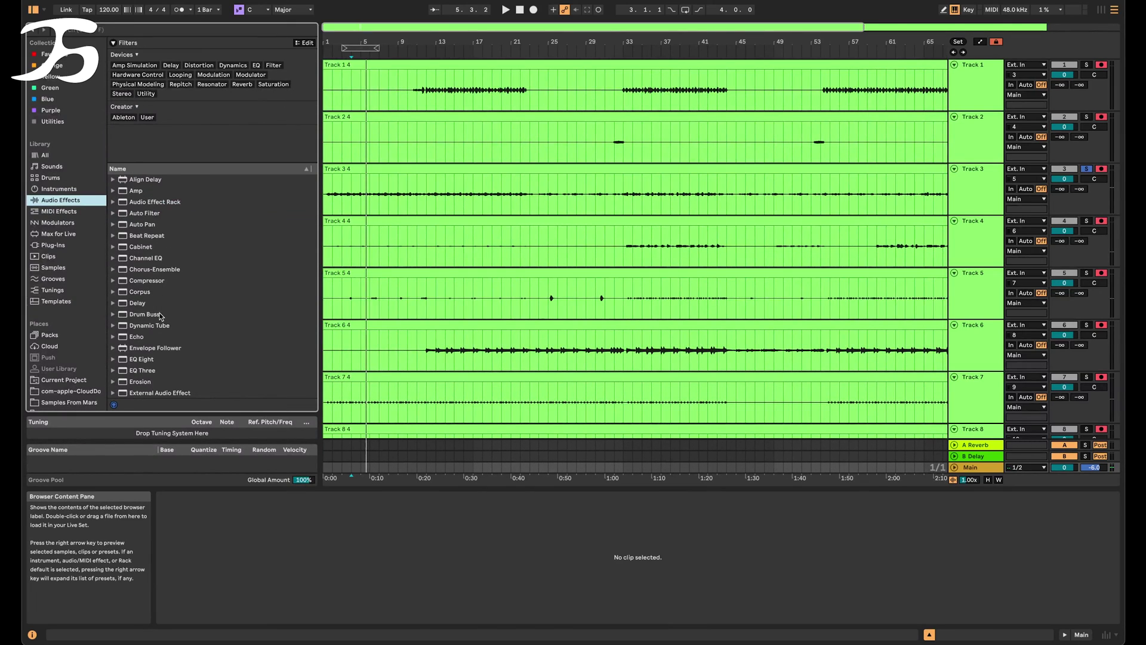
scroll(149, 325, down, 3)
drag(147, 325, 866, 277)
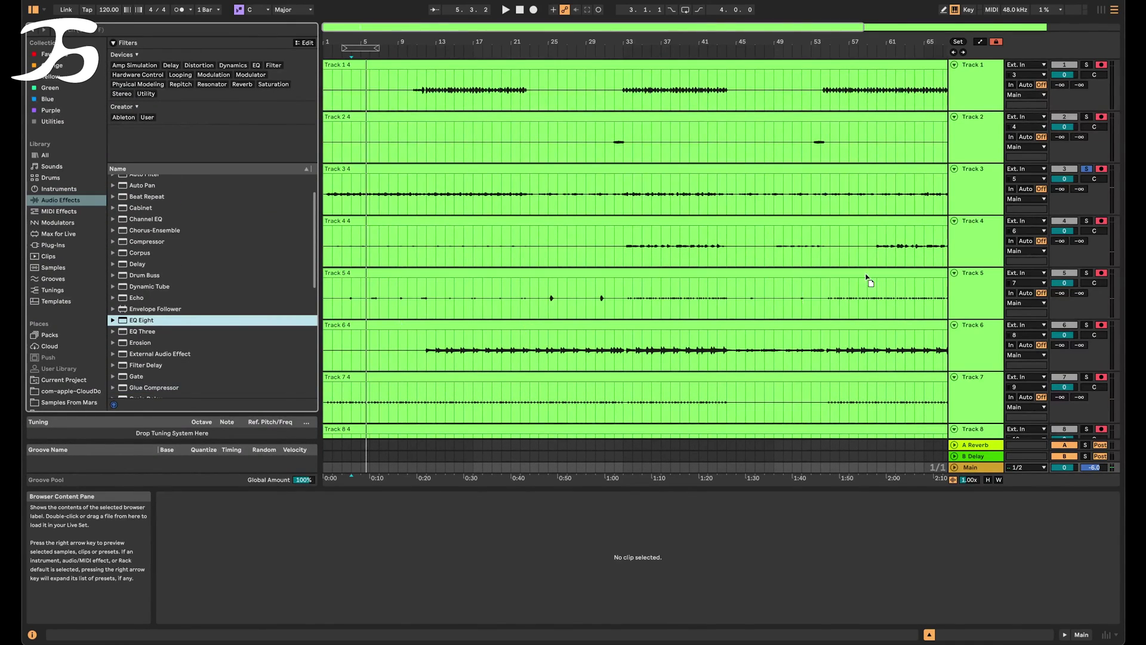
drag(995, 194, 997, 196)
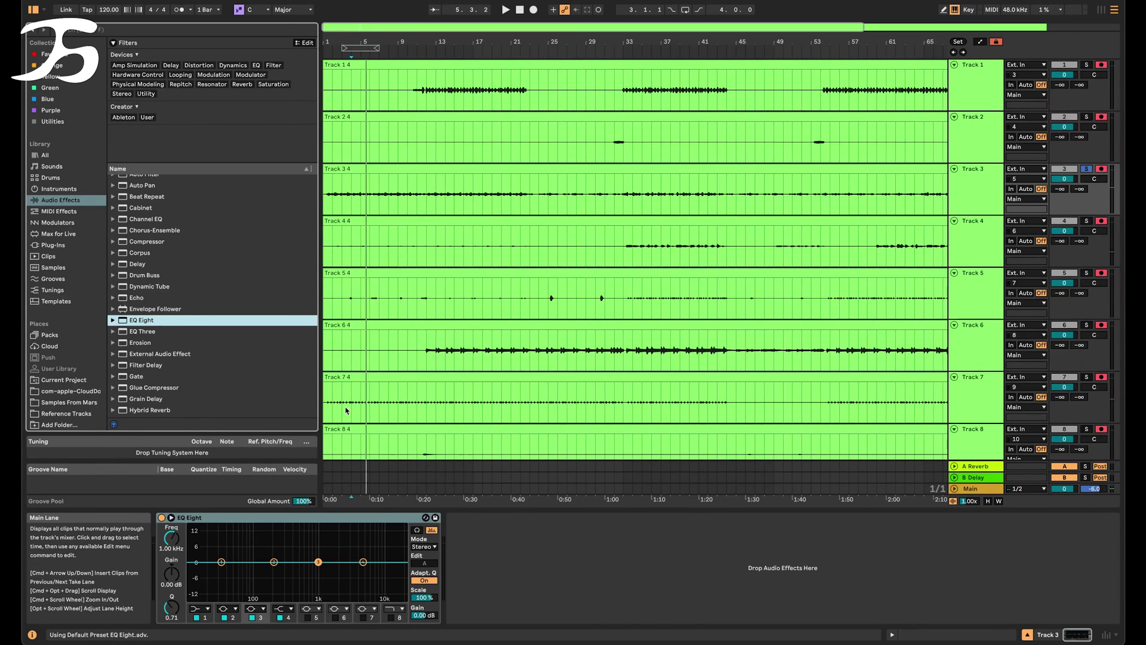
key(super+alt+b)
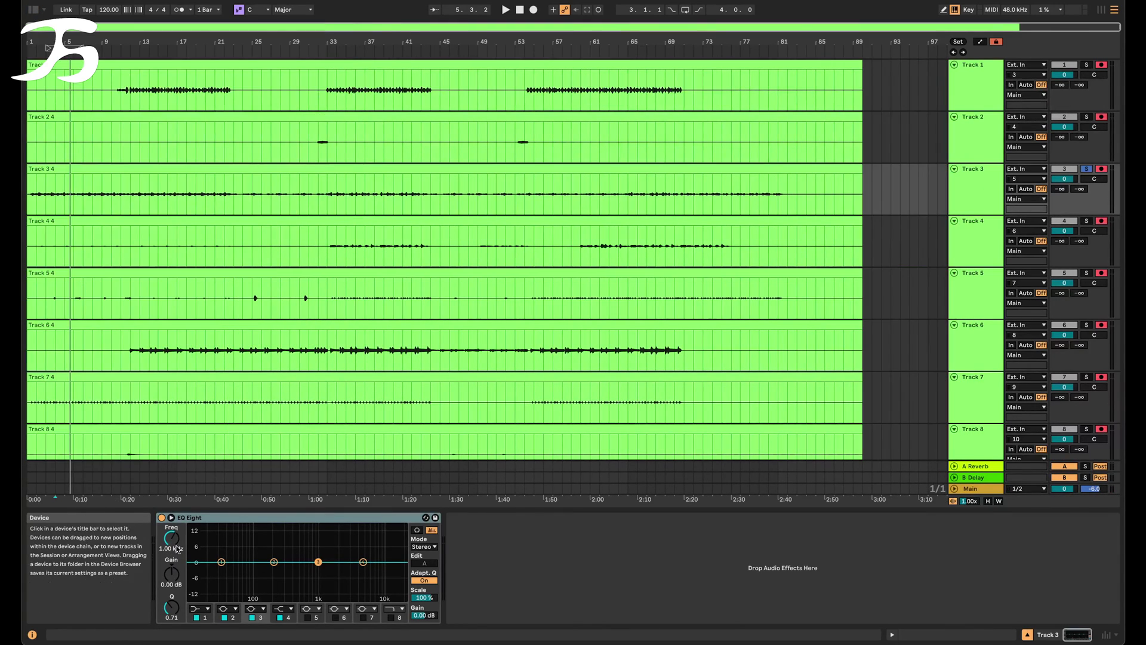
Step: Expand the EQ Eight frequency display, start playback, and set band 1 to a 12 dB/octave low cut
click(172, 524)
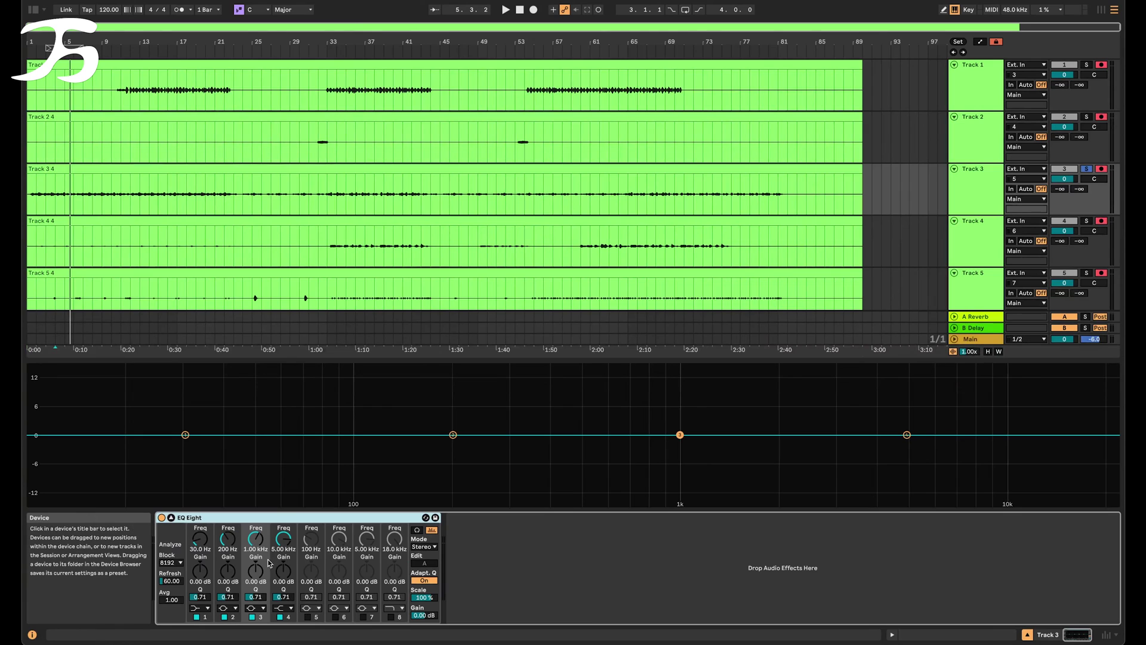
key(space)
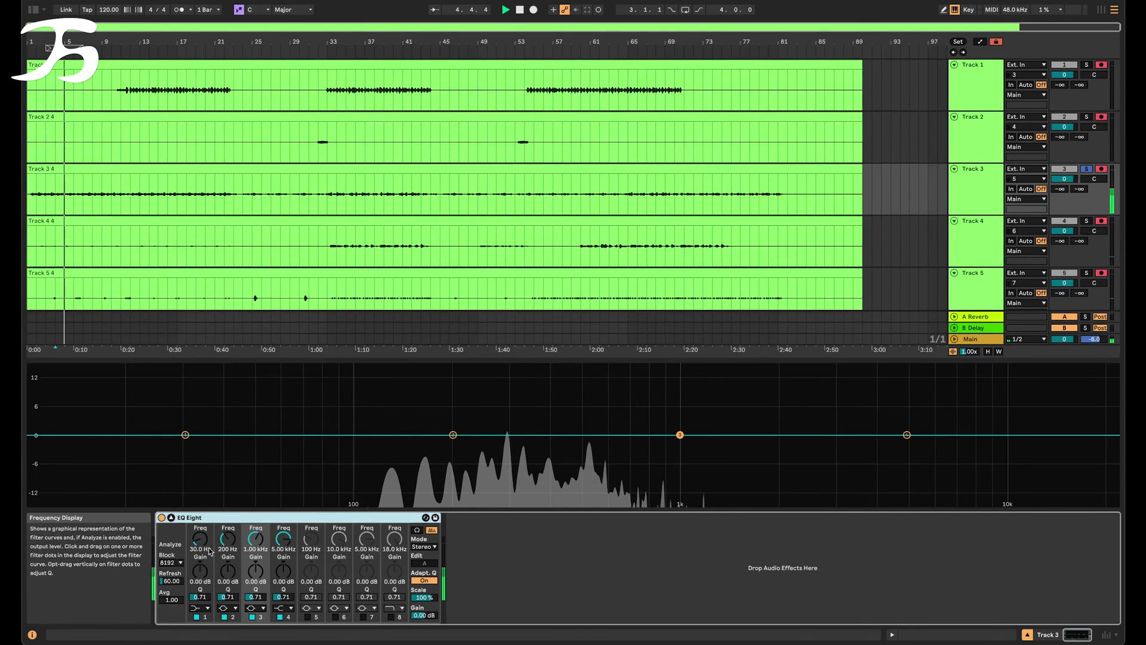
click(201, 608)
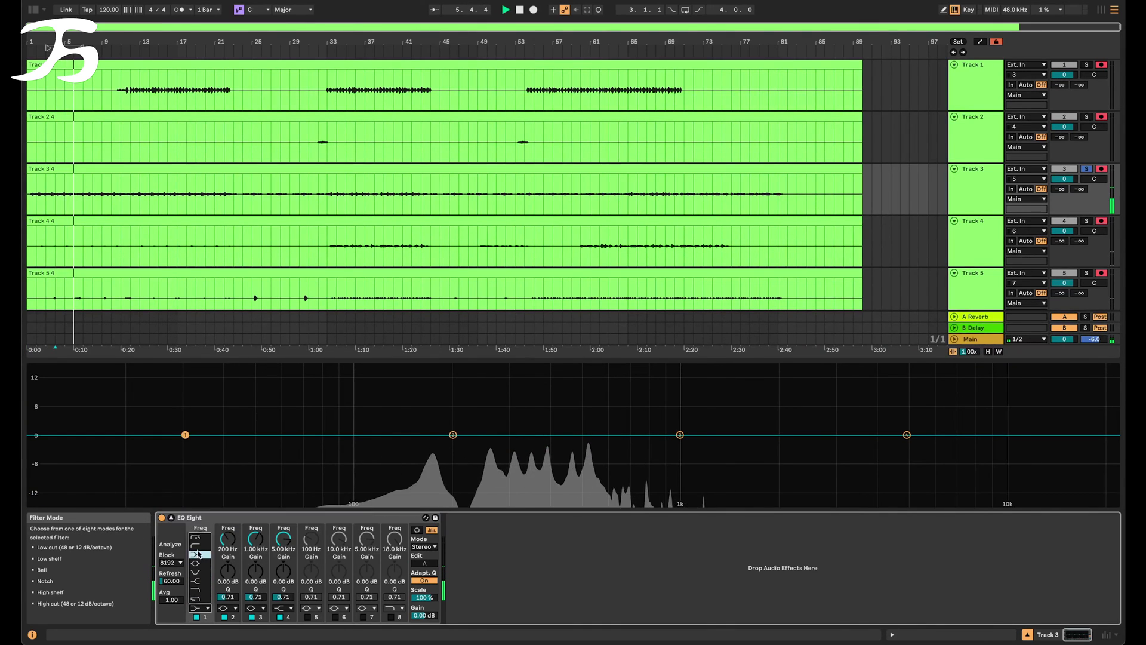
click(198, 550)
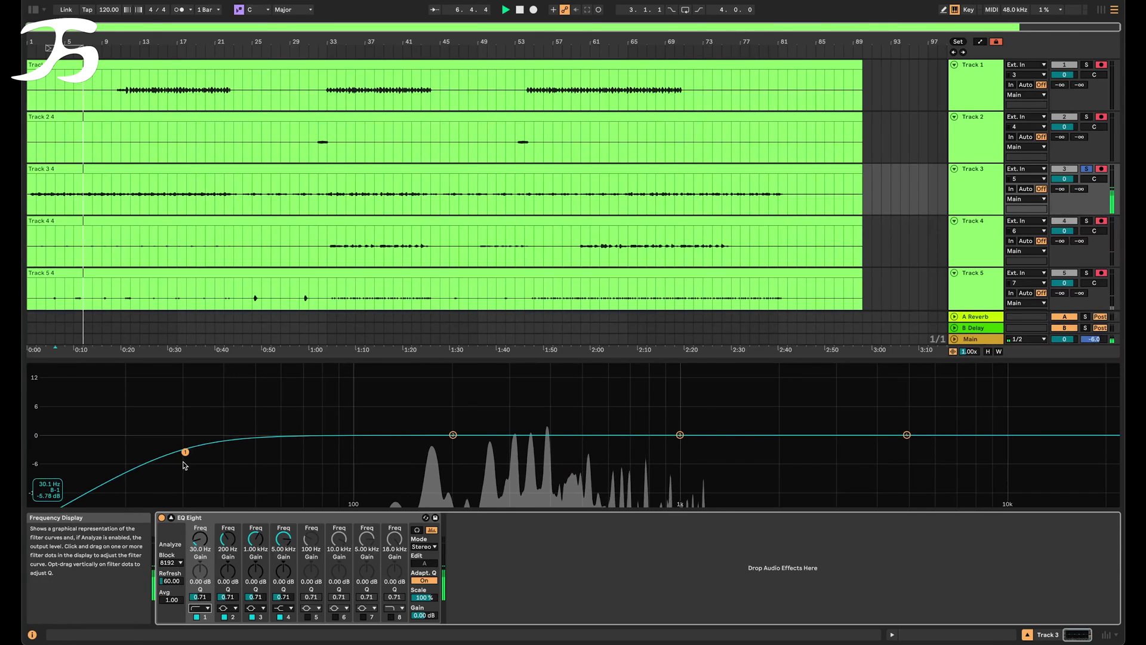
Step: Set the low cut to 117 Hz with a Q of 0.79, and turn off bands 2, 3 and 4
drag(187, 454, 311, 452)
click(336, 48)
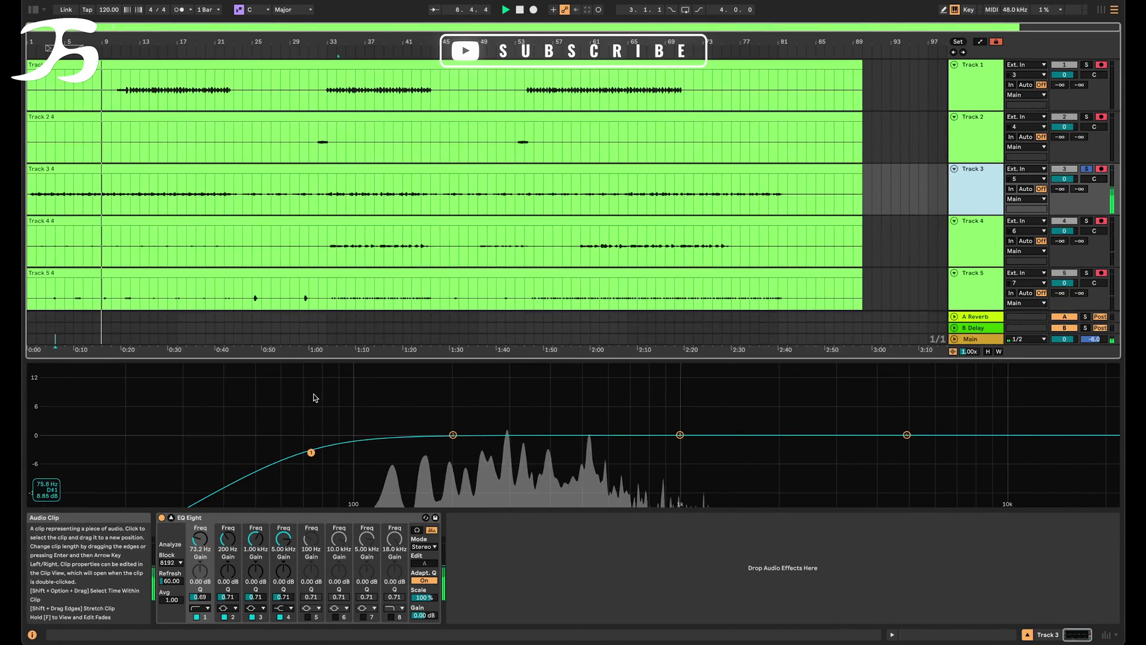
drag(311, 452, 378, 451)
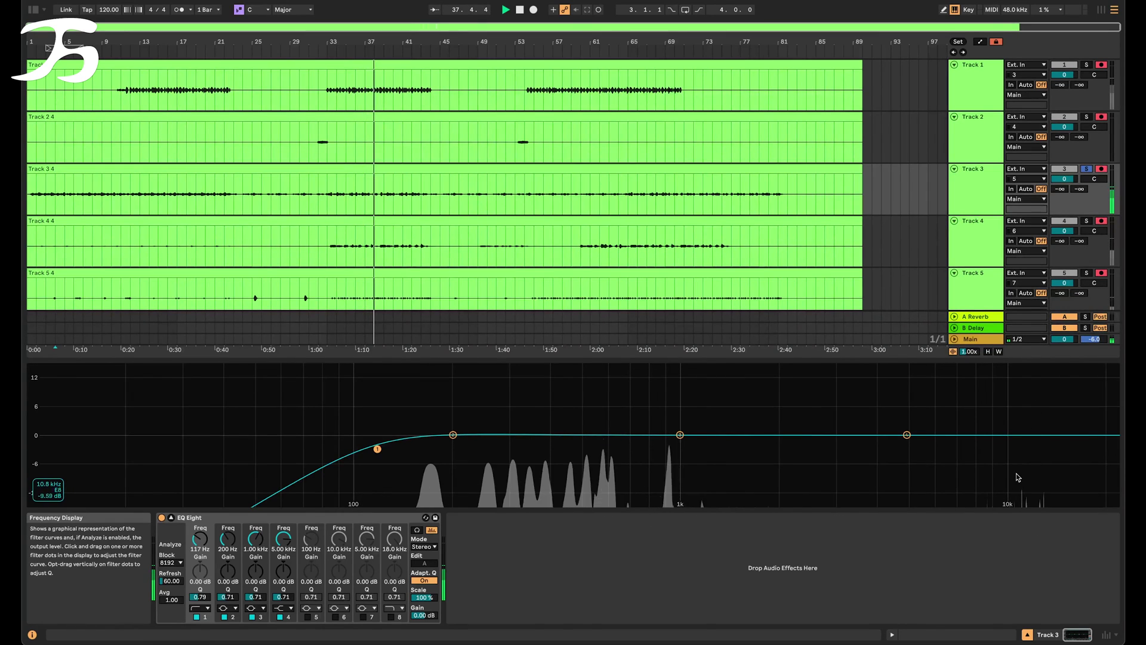
click(224, 617)
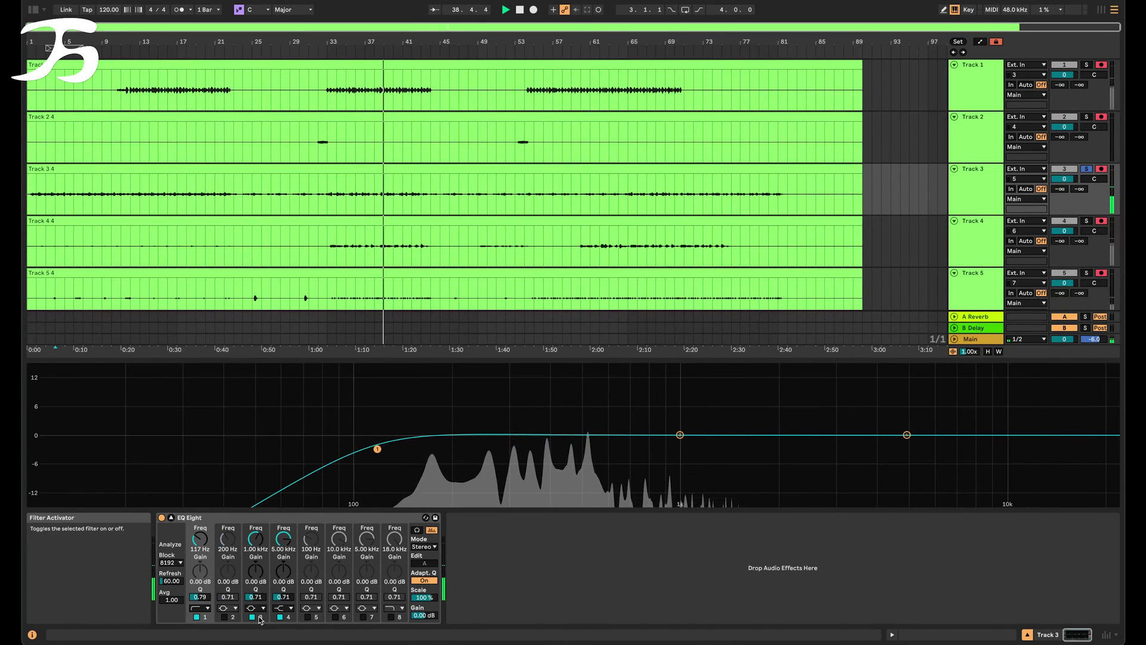
click(252, 617)
click(279, 617)
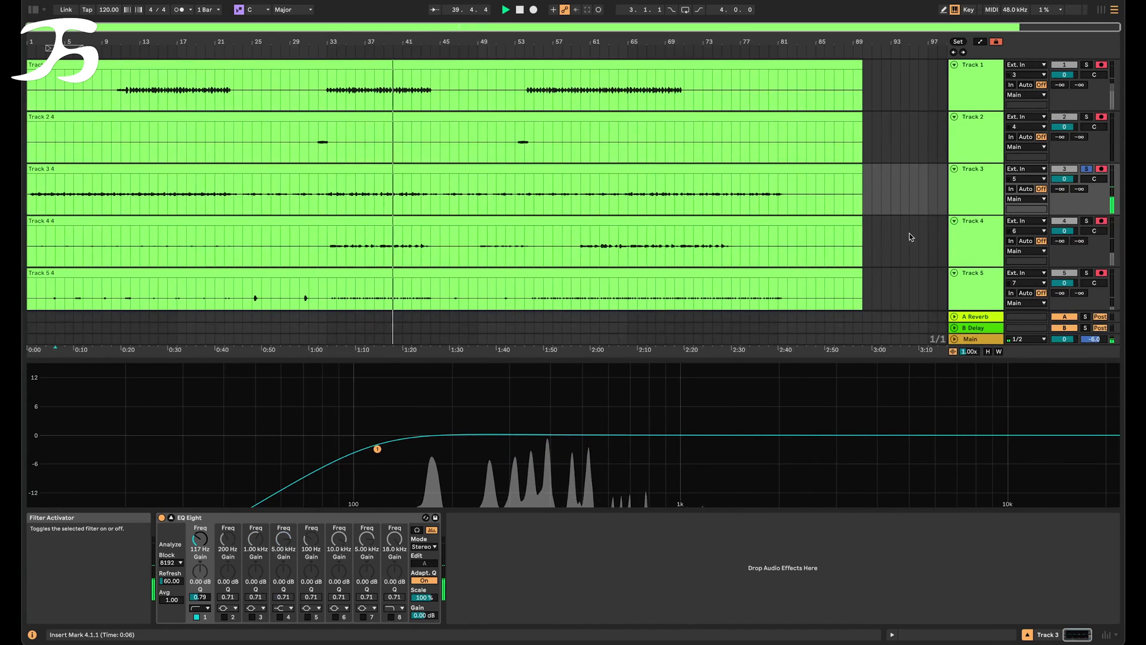
Step: Stop playback, switch the solo from Track 3 to Track 5 with the insert marker at bar 43, and clear the solo
scroll(969, 208, down, 2)
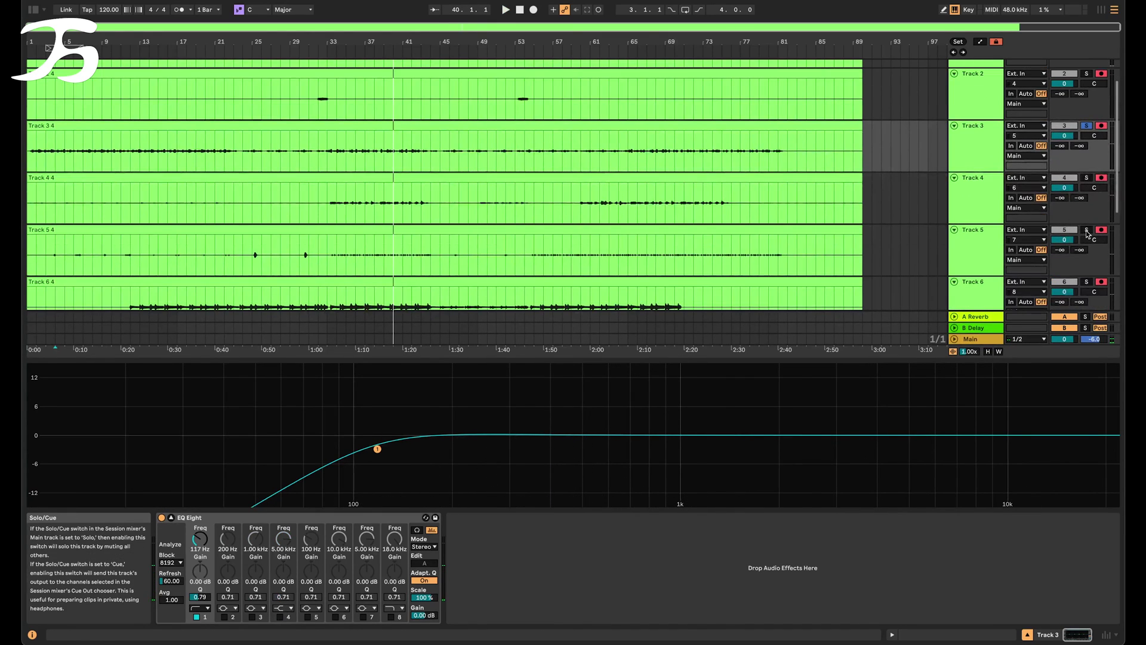
scroll(418, 246, down, 2)
click(421, 219)
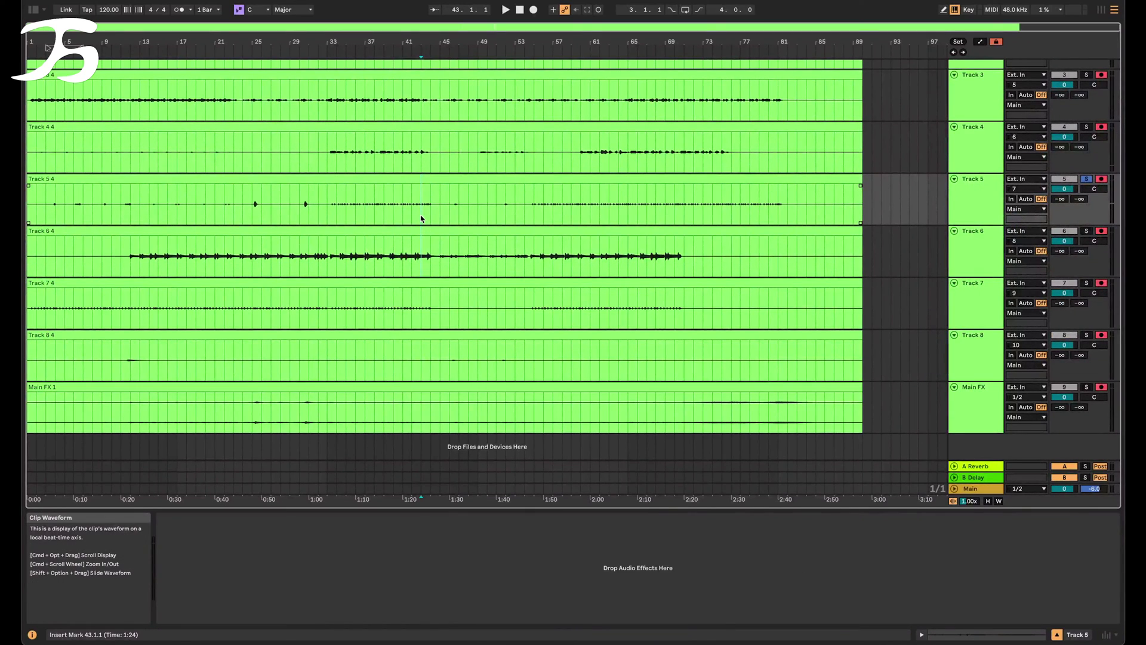
key(Down)
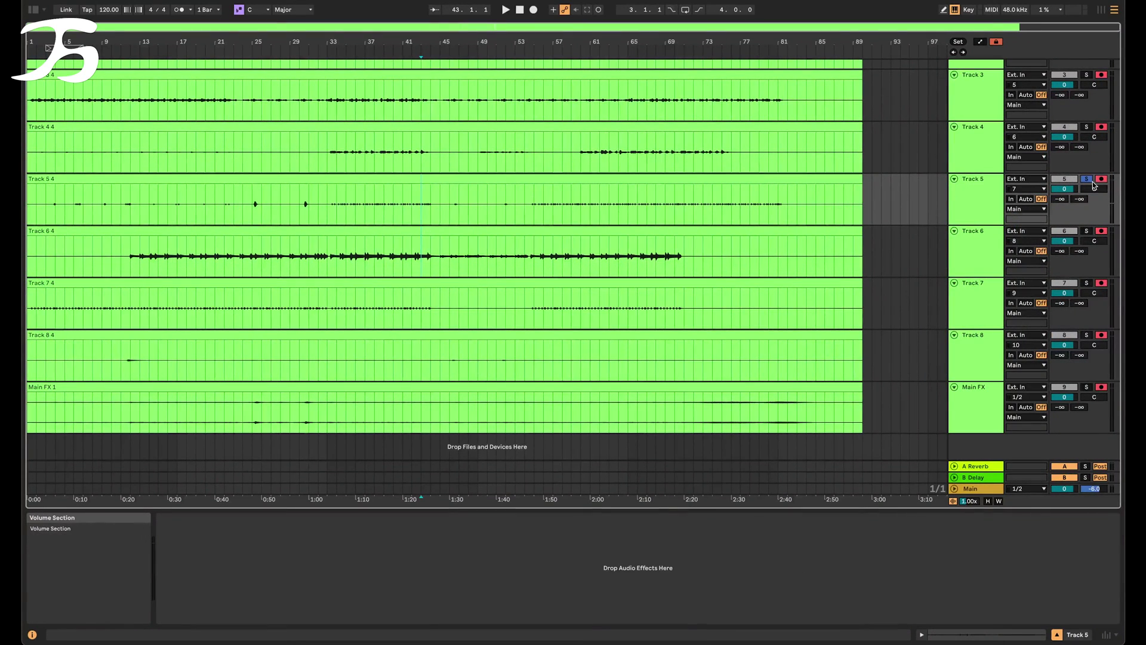
scroll(780, 242, up, 3)
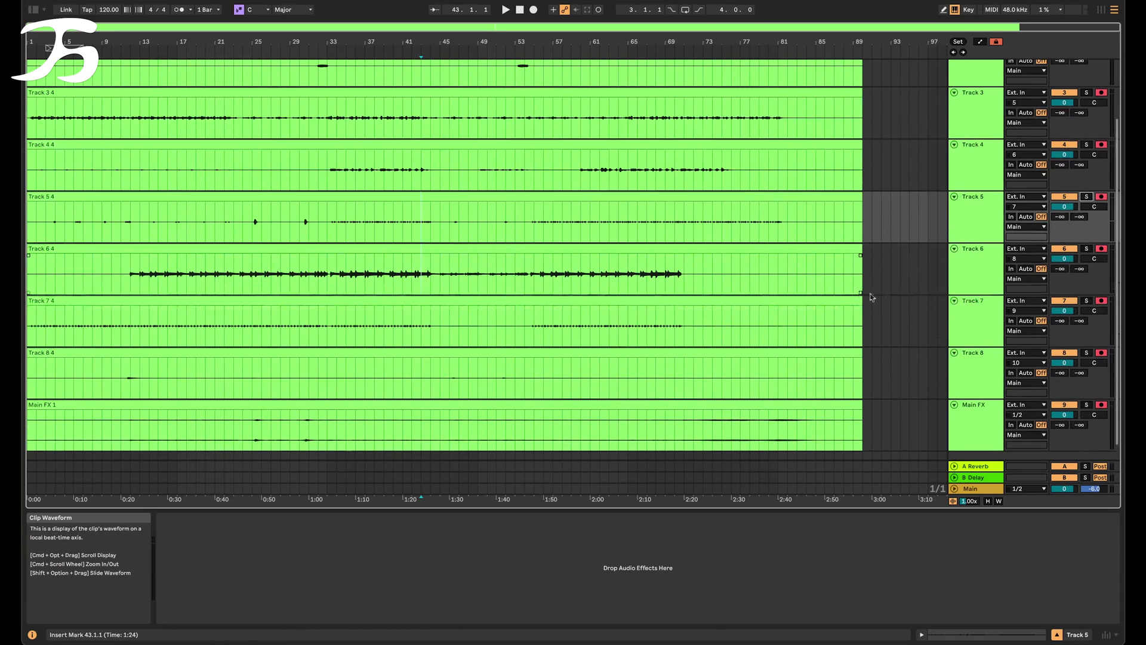
Step: Solo Track 6 and Track 1 together, and play them briefly from bar 36
click(1087, 306)
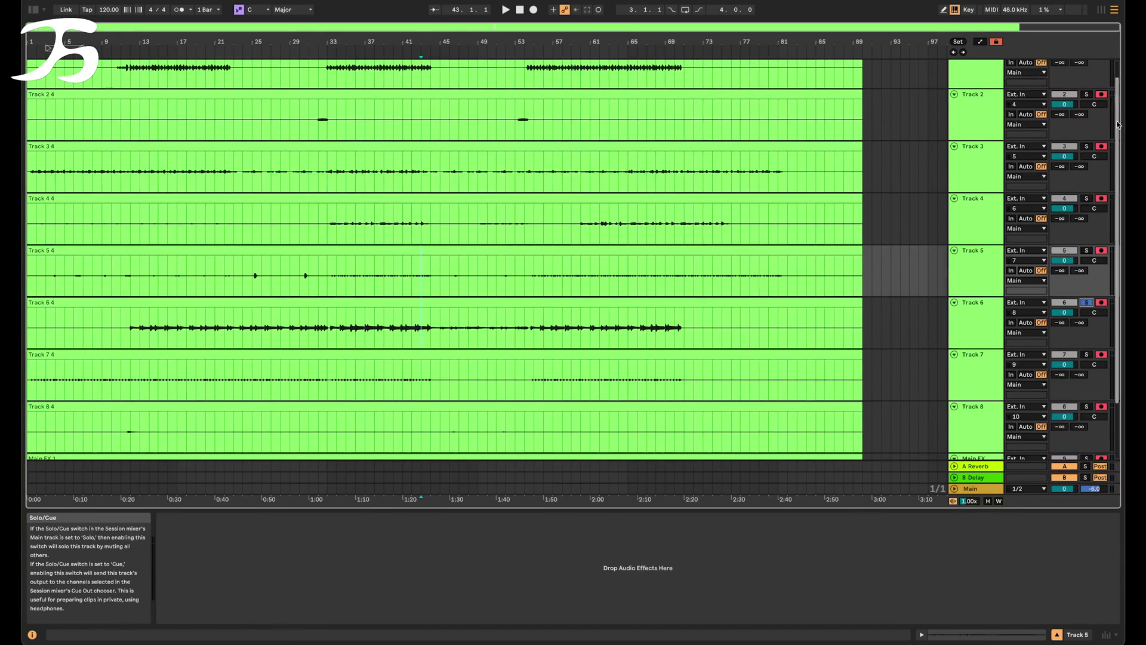
scroll(1087, 306, up, 1)
click(1087, 65)
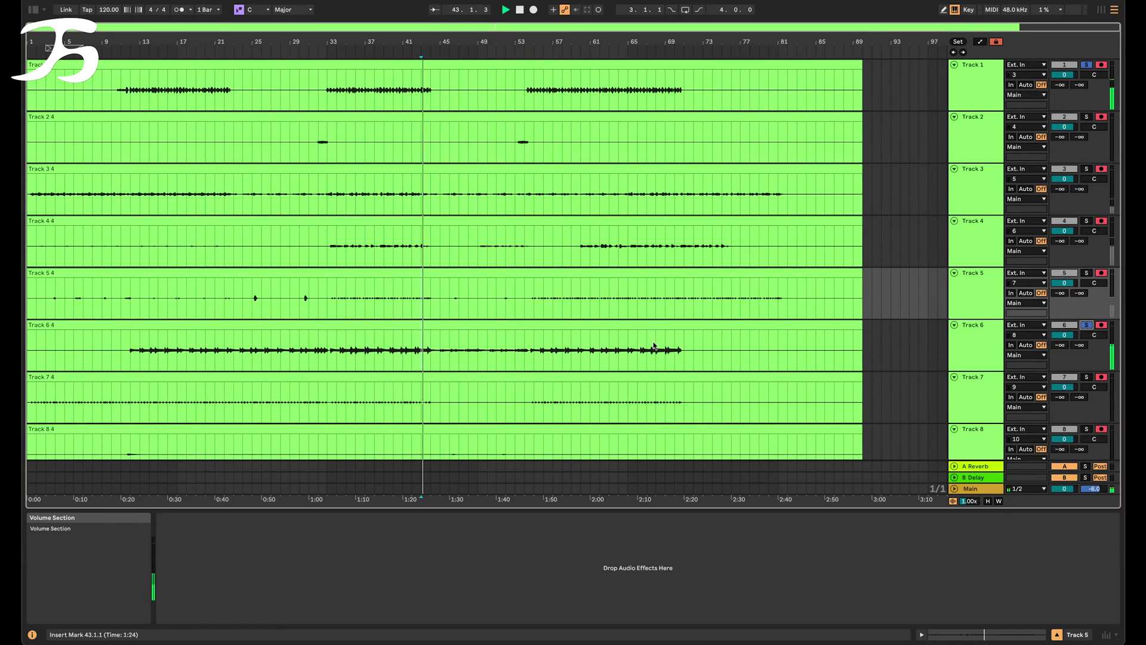
click(356, 350)
key(space)
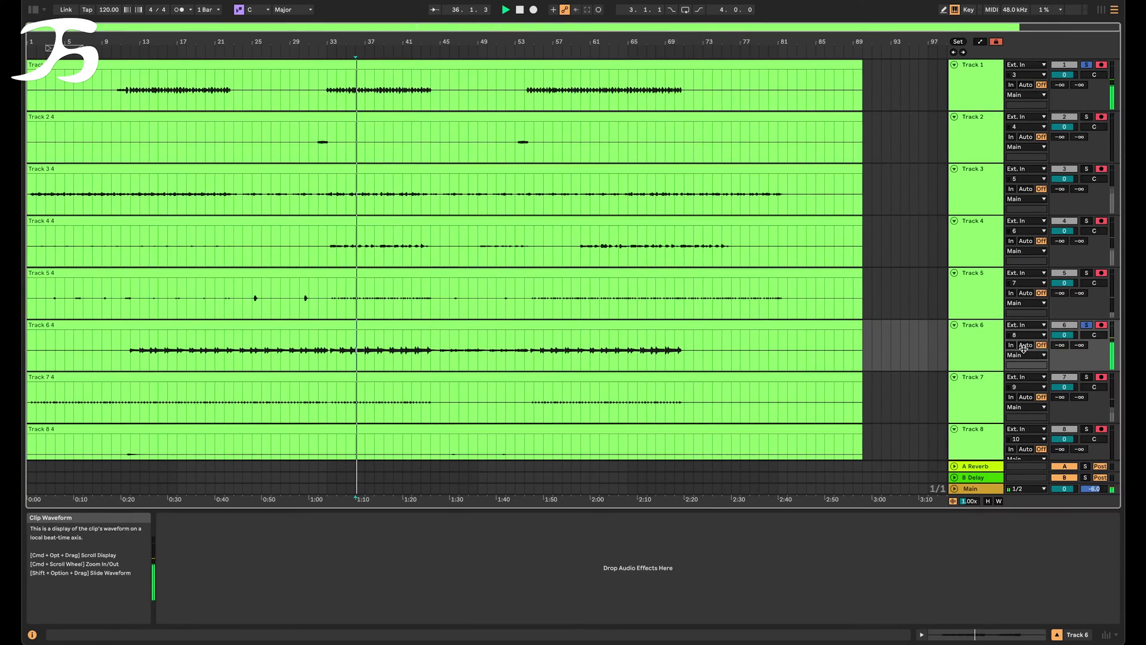
click(981, 351)
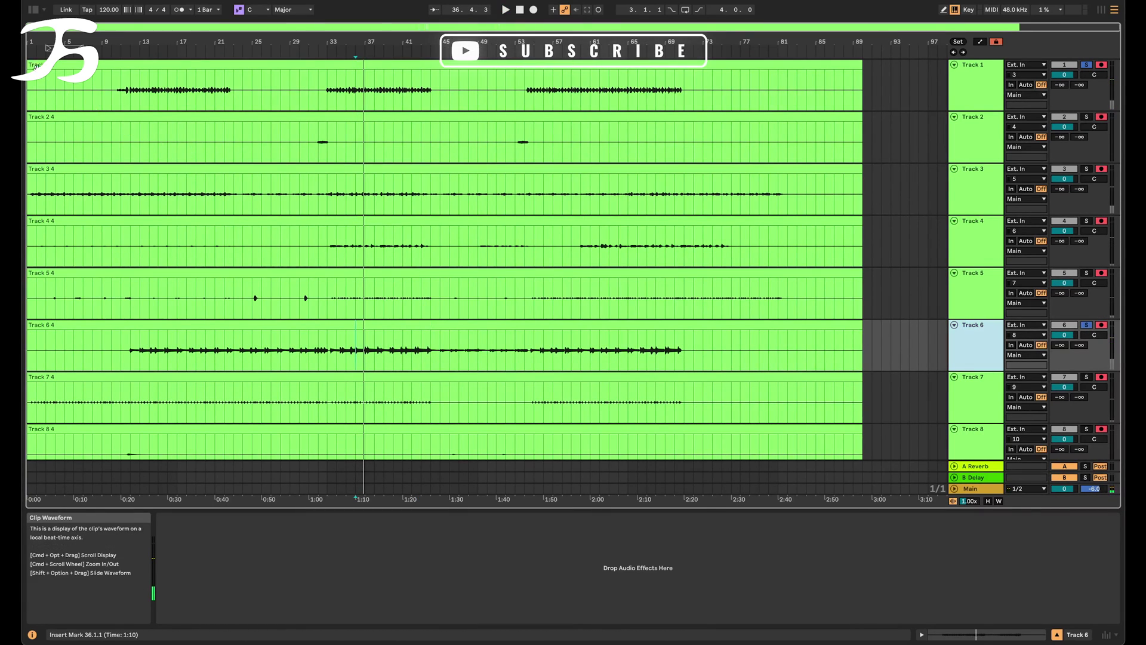